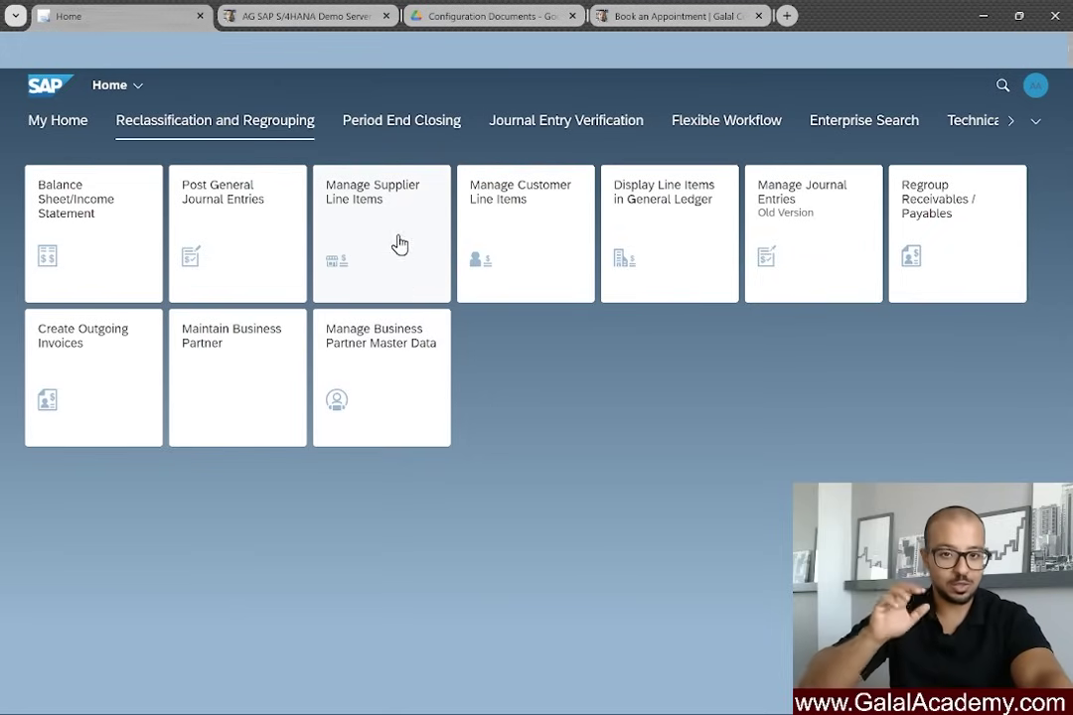
Switch to the Galal Consulting page and review the SAP S/4HANA demo server access plans and technical specs.
{"action": "left_click", "coordinate": [333, 16]}
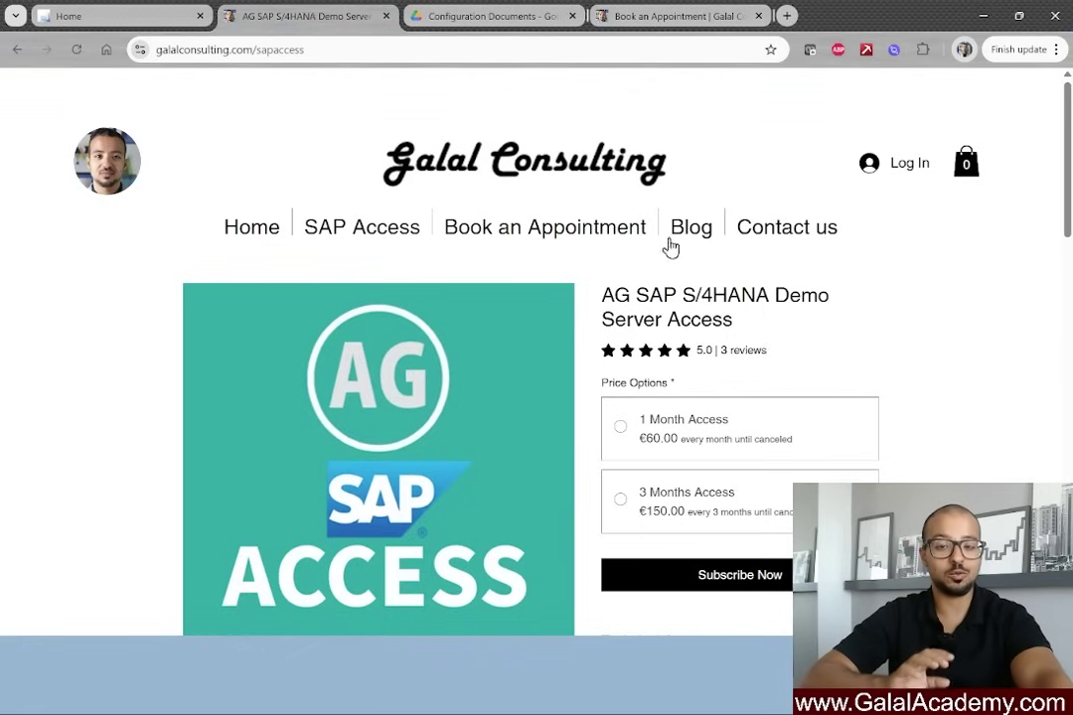
{"action": "scroll", "coordinate": [664, 290], "scroll_direction": "down", "scroll_amount": 1}
{"action": "scroll", "coordinate": [664, 290], "scroll_direction": "up", "scroll_amount": 1}
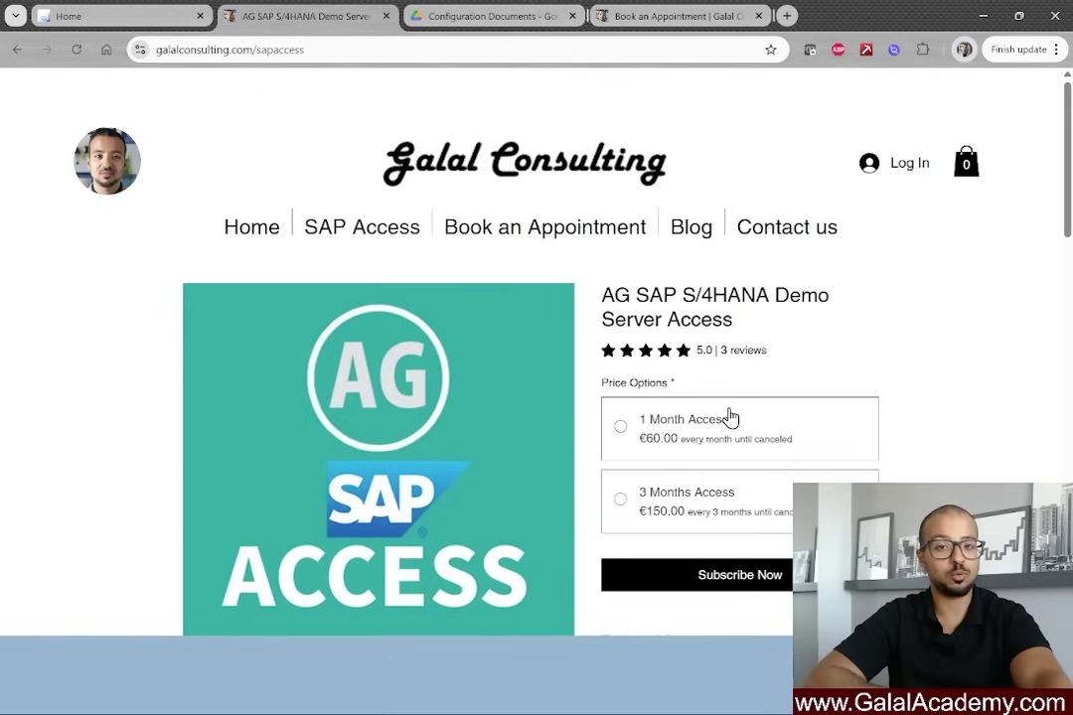
{"action": "scroll", "coordinate": [768, 429], "scroll_direction": "down", "scroll_amount": 3}
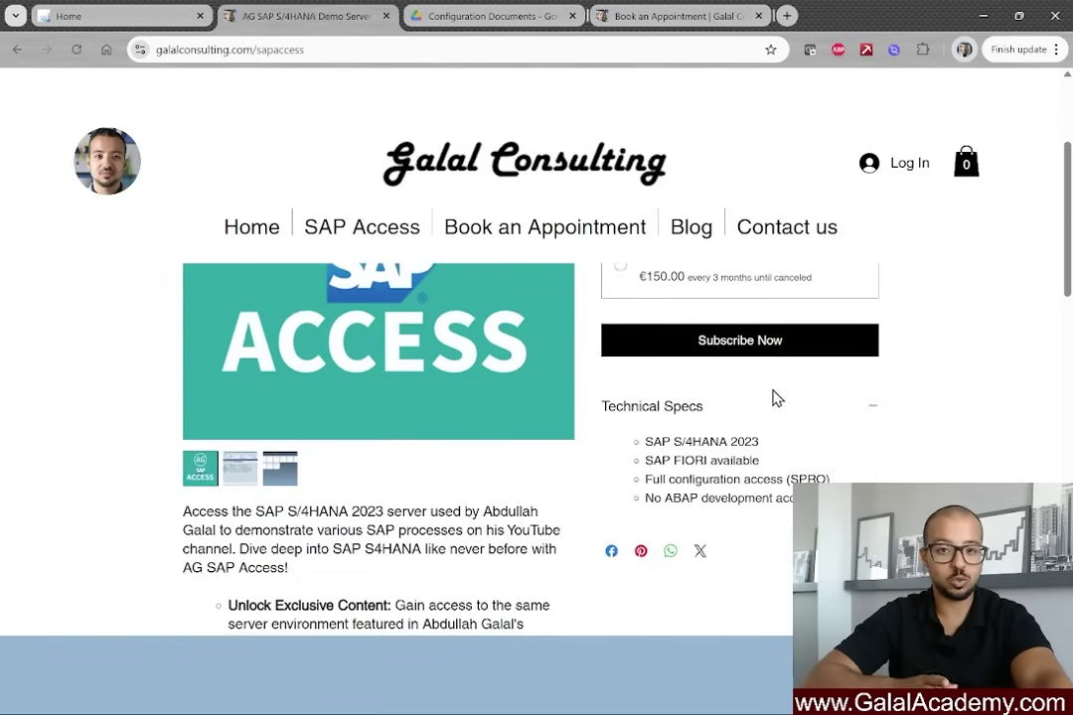
{"action": "scroll", "coordinate": [780, 396], "scroll_direction": "up", "scroll_amount": 3}
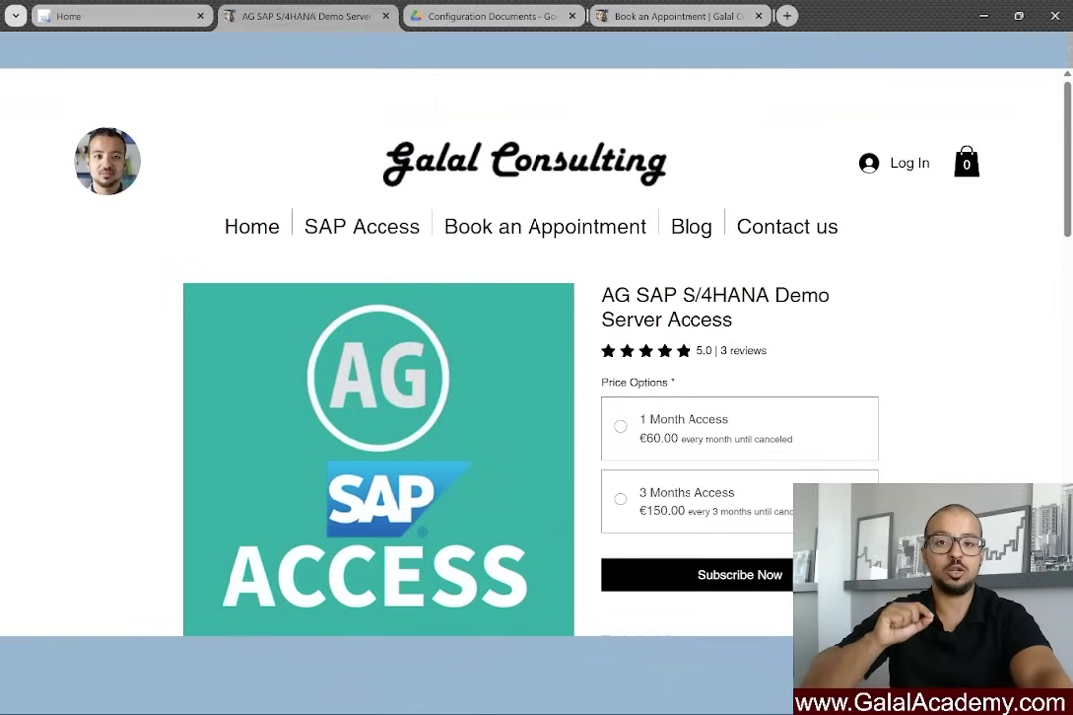
View the Configuration Documents folder in Google Drive and the list of bookable 1:1 sessions on the consulting site.
{"action": "left_click", "coordinate": [516, 17]}
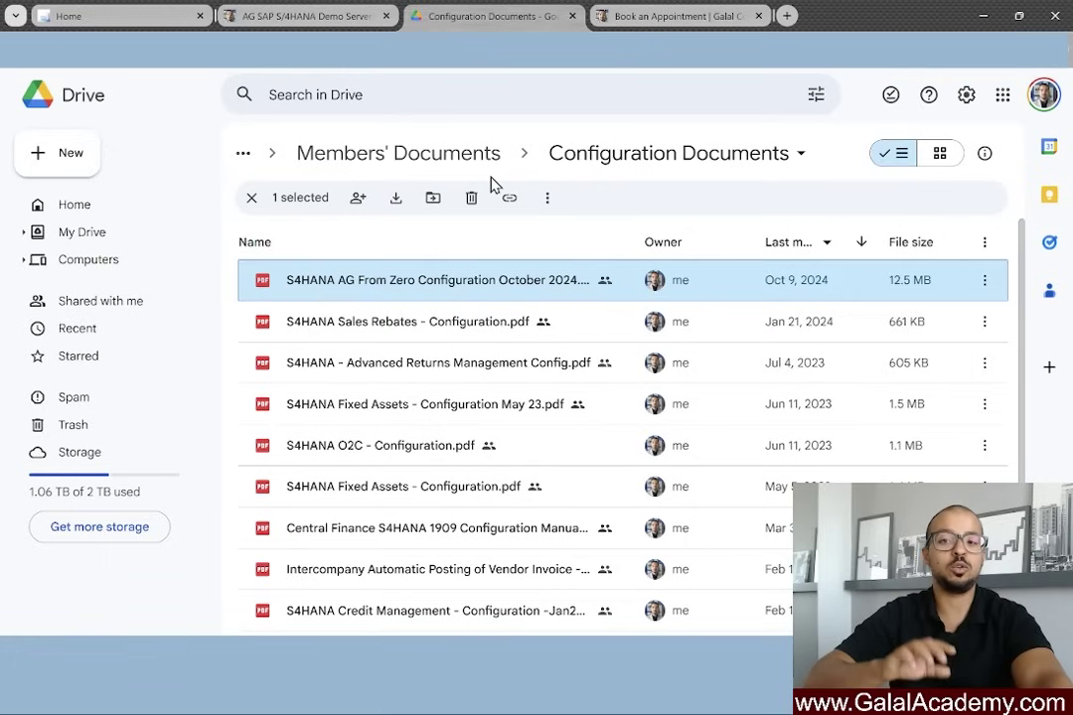
{"action": "left_click", "coordinate": [677, 11]}
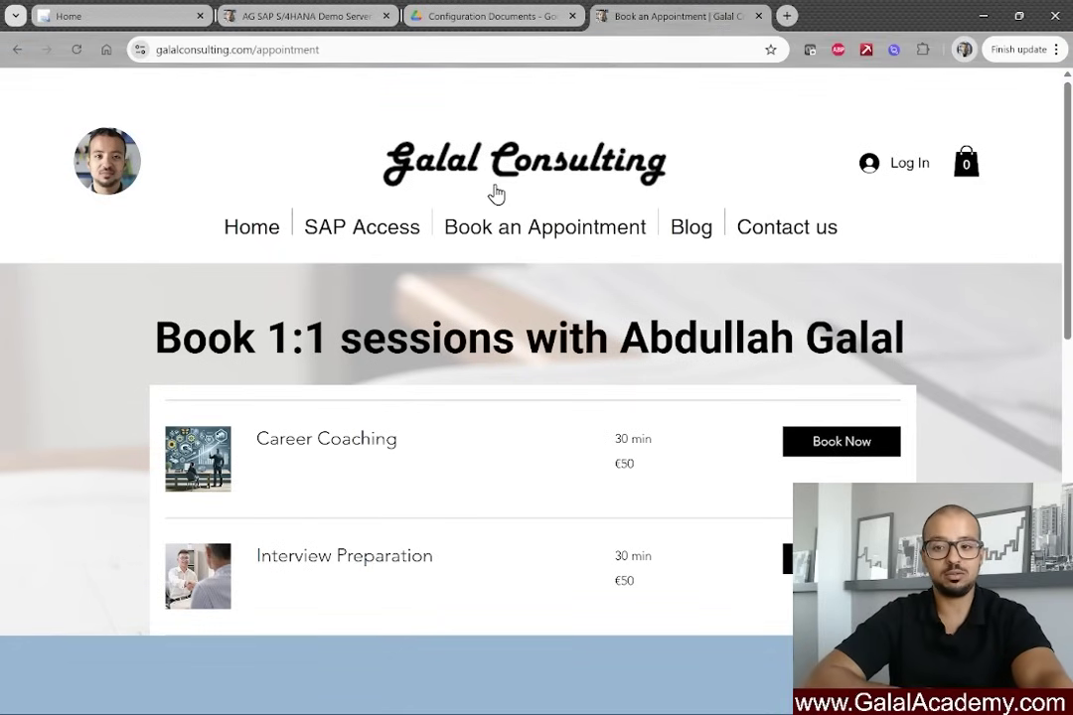
{"action": "scroll", "coordinate": [537, 263], "scroll_direction": "down", "scroll_amount": 3}
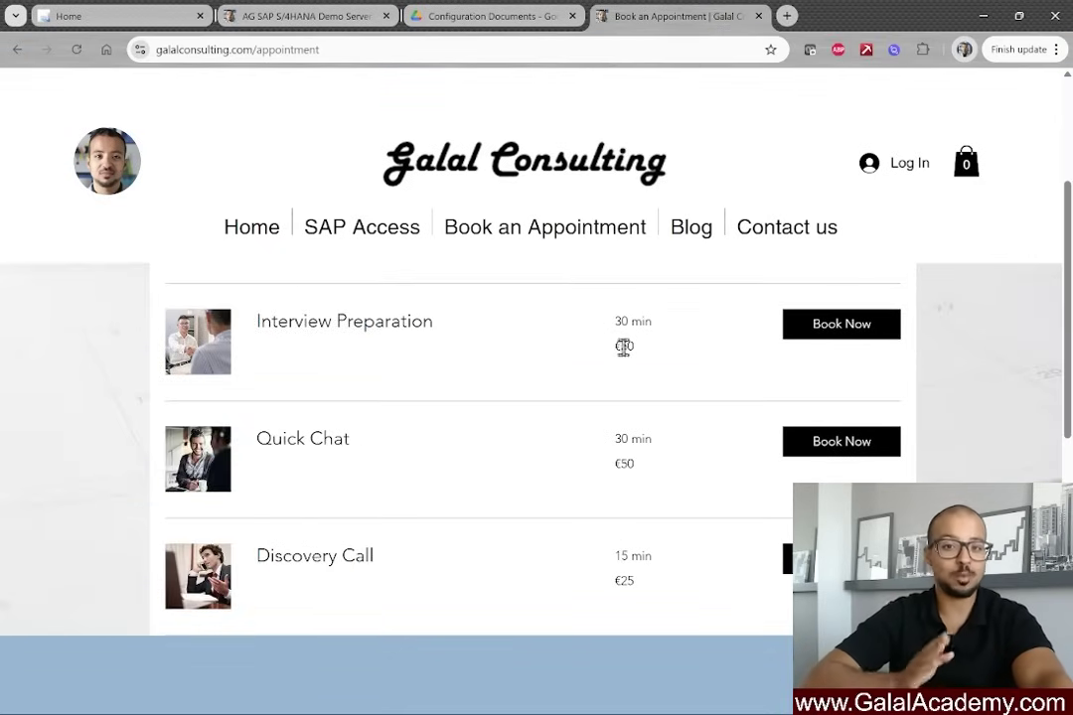
{"action": "scroll", "coordinate": [654, 364], "scroll_direction": "up", "scroll_amount": 3}
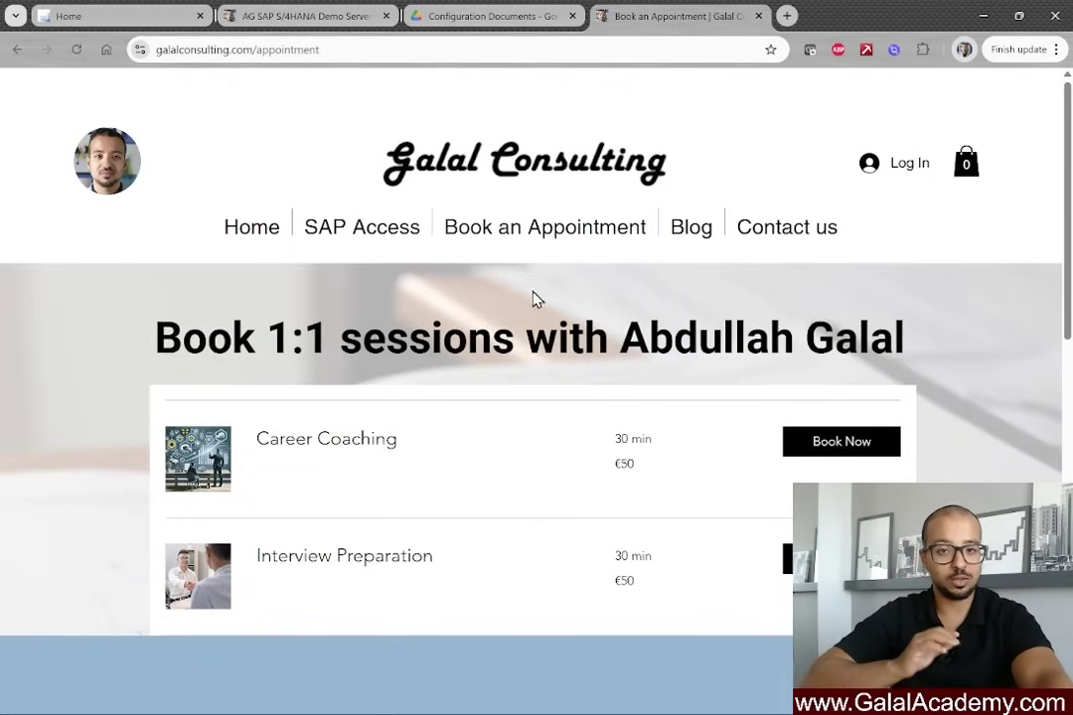
Return to the SAP Fiori home page, open Maintain Business Partner in its own browser tab, and go back to the home page.
{"action": "left_click", "coordinate": [154, 12]}
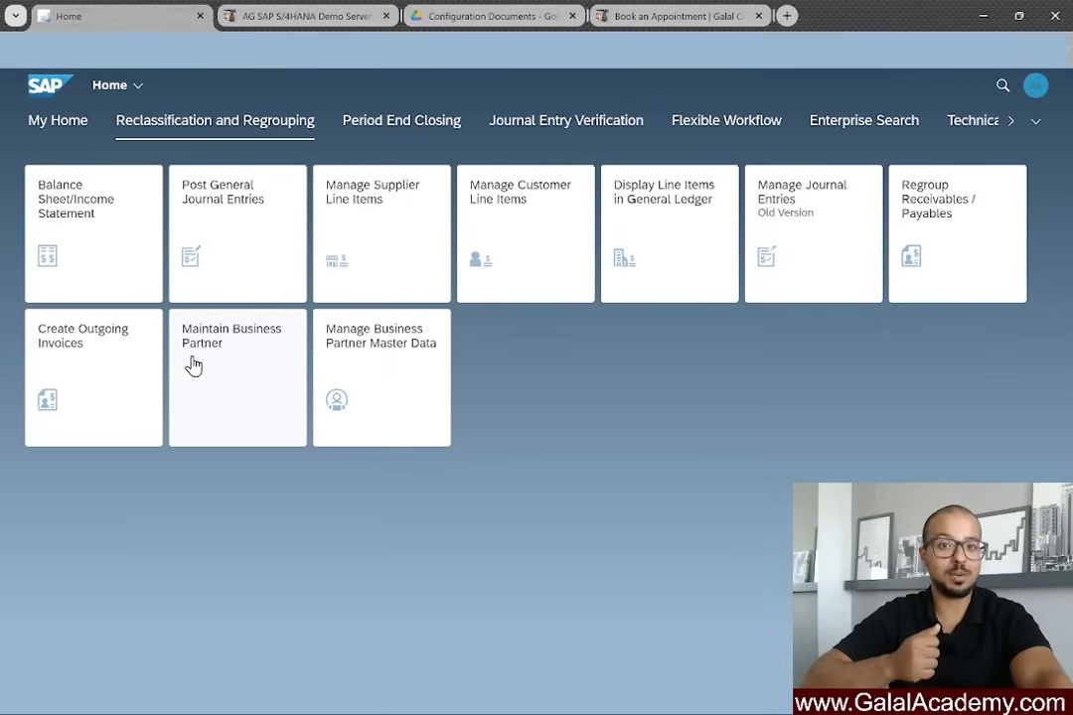
{"action": "left_click", "coordinate": [243, 365]}
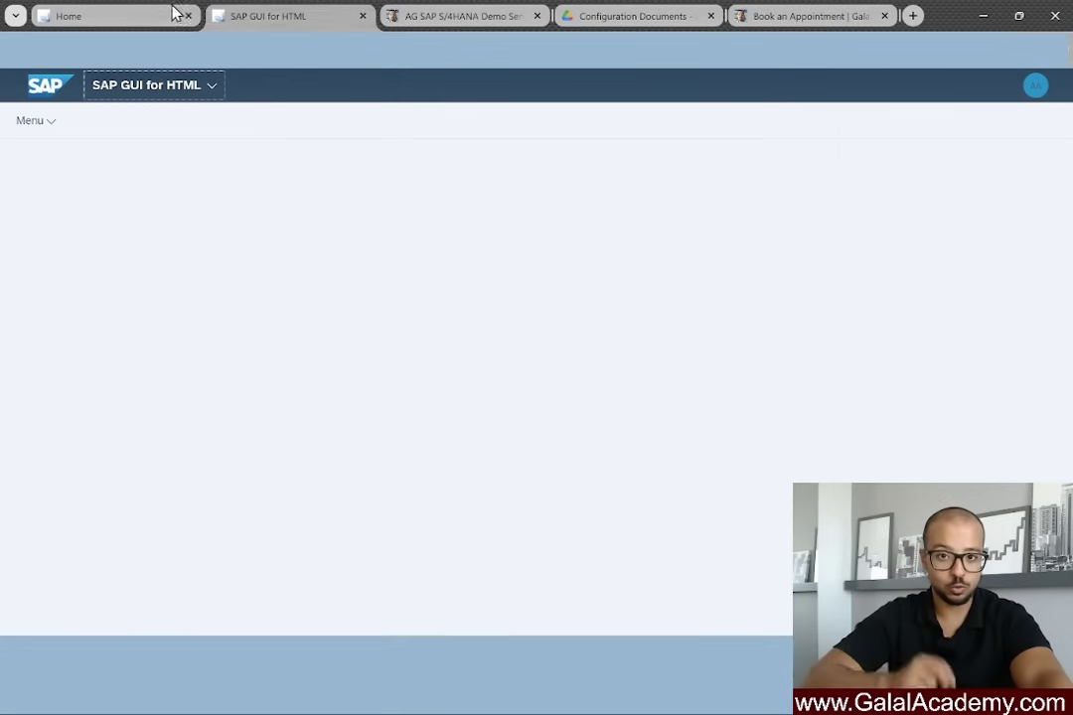
{"action": "left_click", "coordinate": [117, 12]}
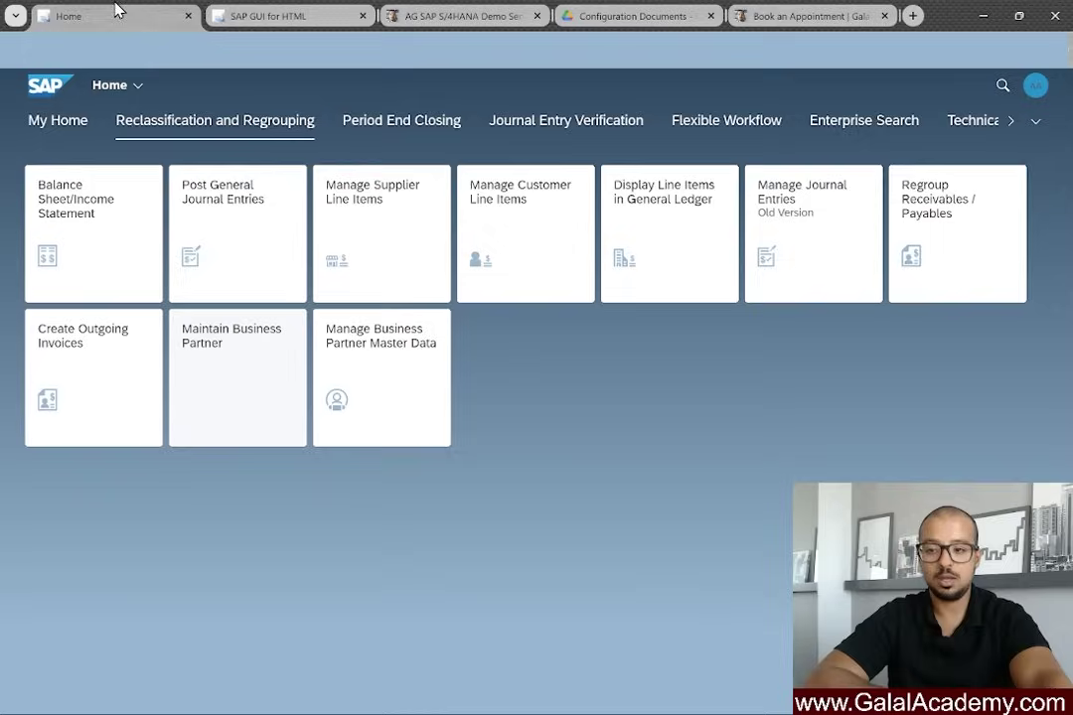
Open the Balance Sheet/Income Statement app and place a new home page tab ahead of the other browser tabs.
{"action": "left_click", "coordinate": [121, 242]}
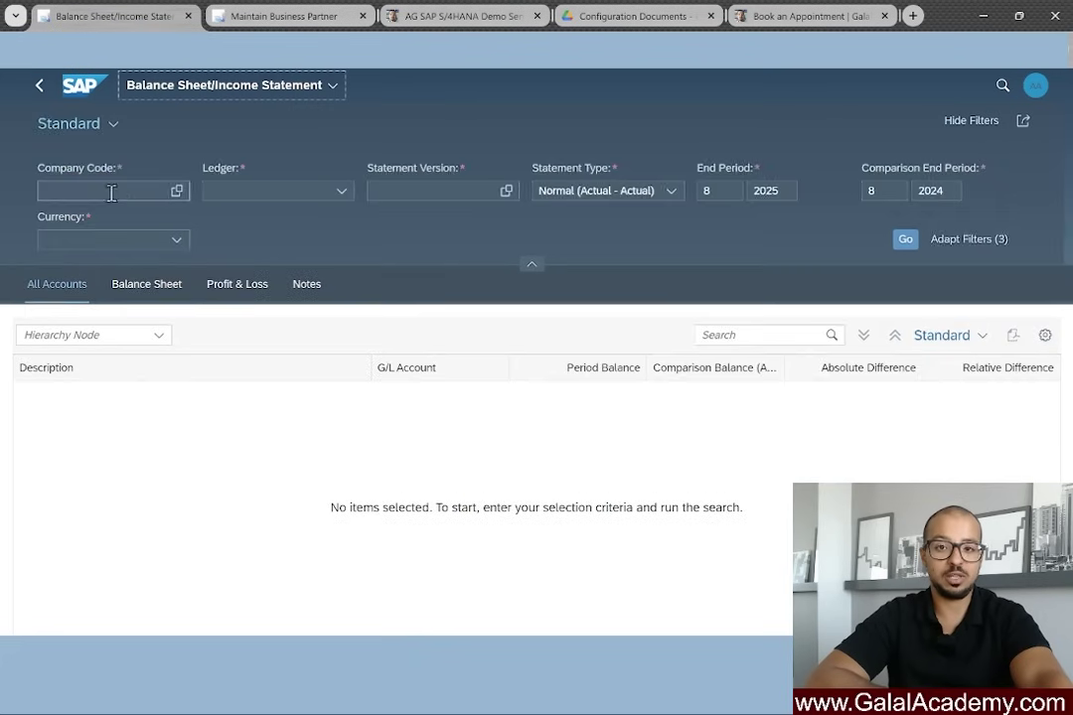
{"action": "right_click", "coordinate": [92, 87]}
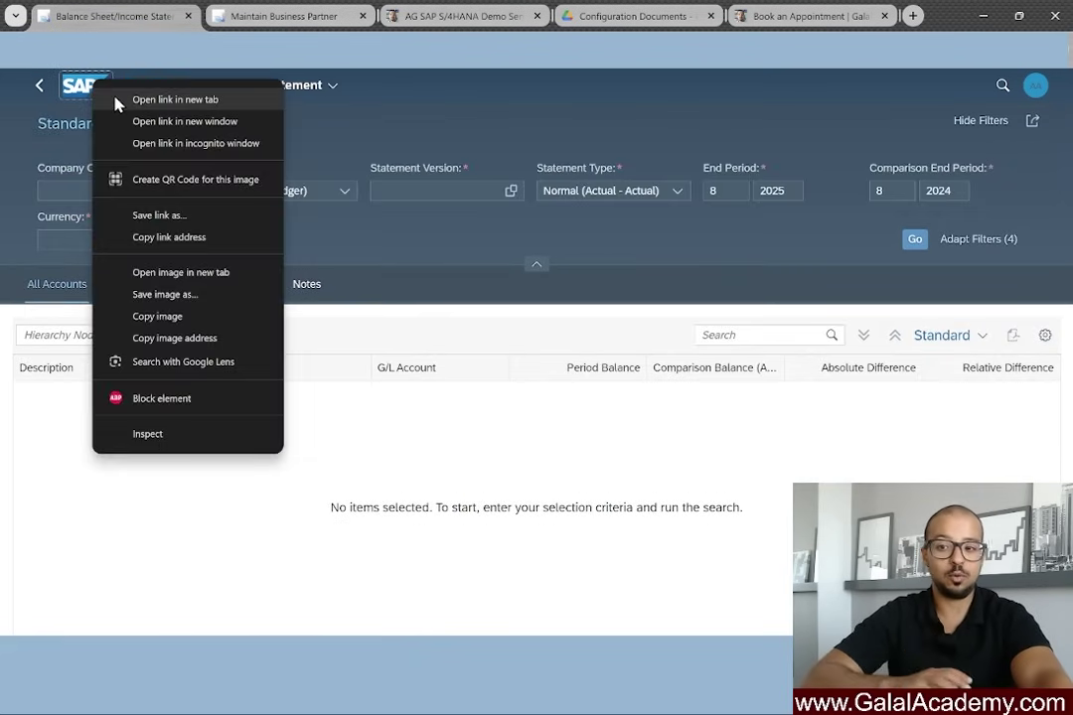
{"action": "left_click", "coordinate": [116, 100]}
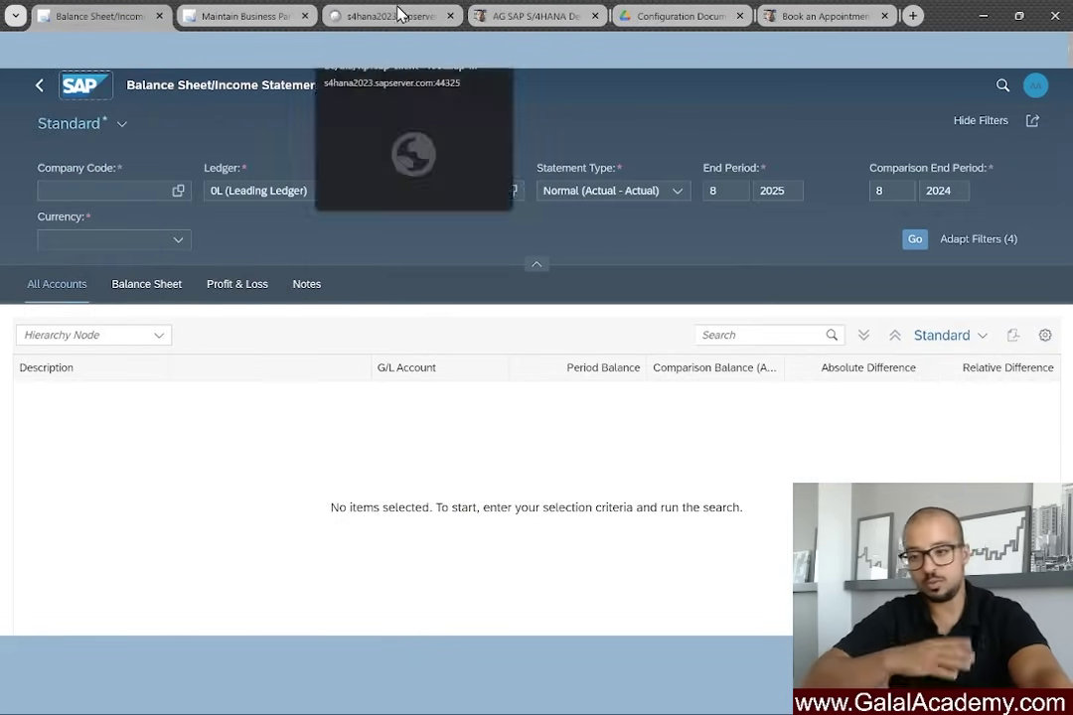
{"action": "left_click_drag", "start_coordinate": [388, 14], "coordinate": [124, 10]}
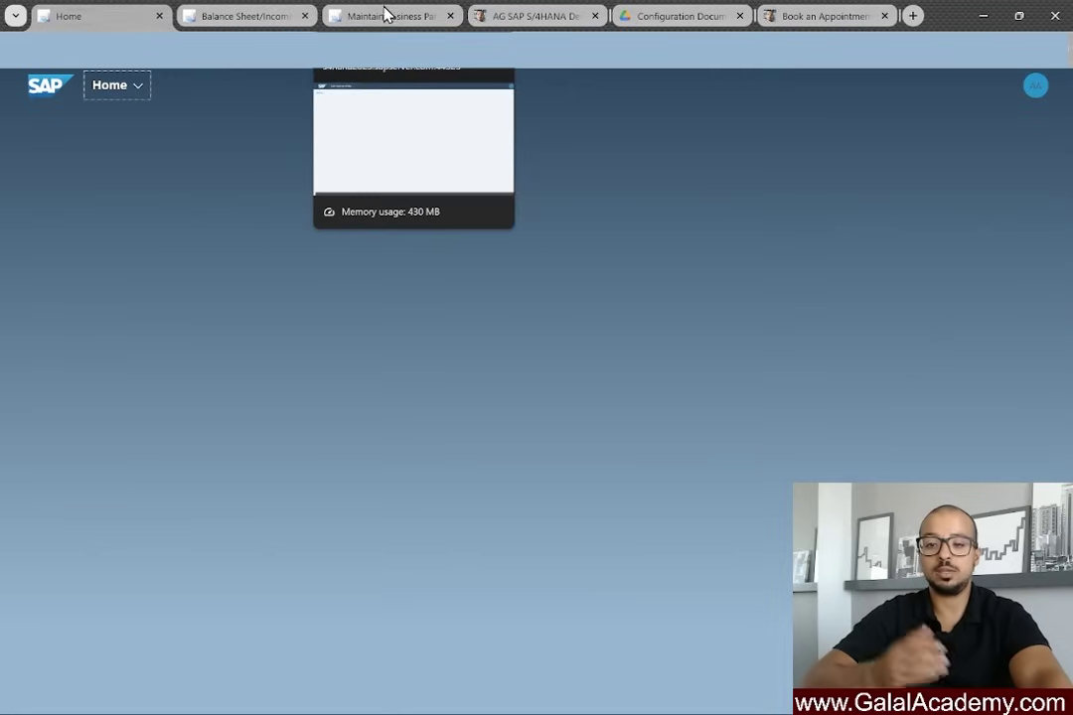
Search for the business partner by its prefilled number in Maintain Business Partner and open its record.
{"action": "left_click", "coordinate": [391, 14]}
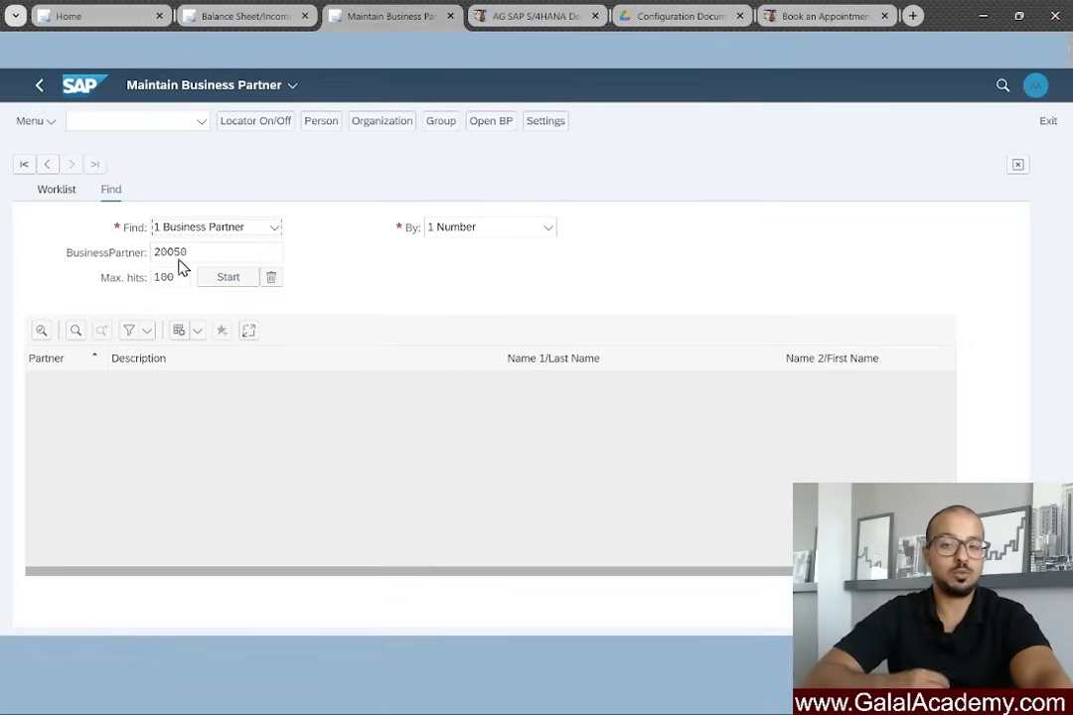
{"action": "left_click", "coordinate": [229, 280]}
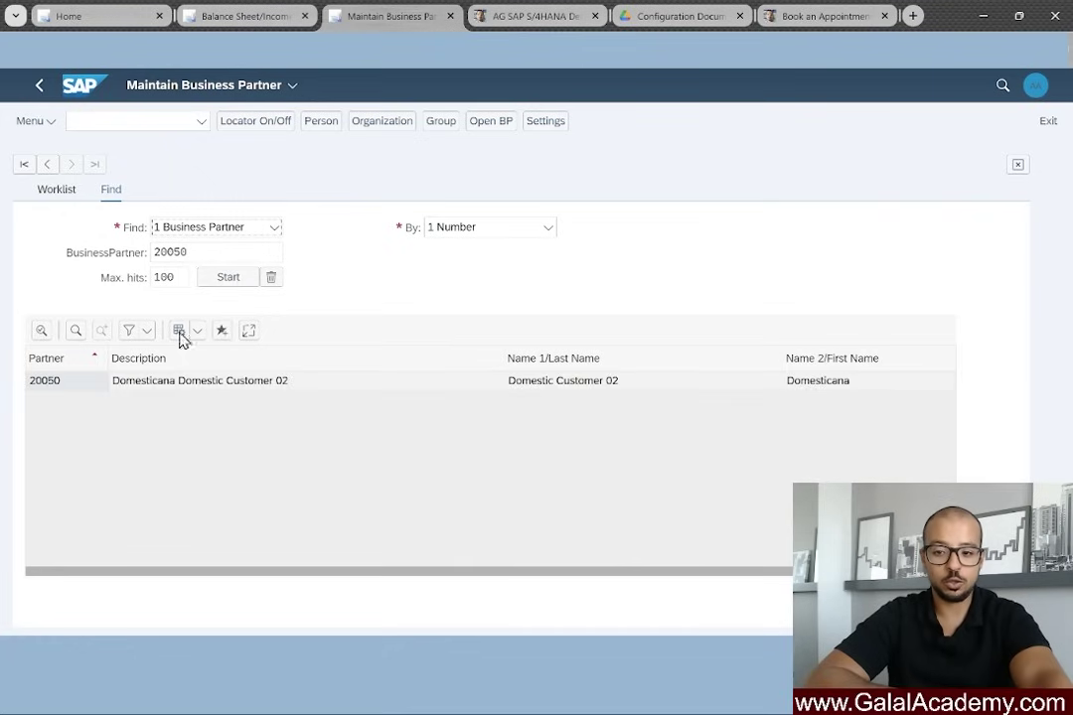
{"action": "double_click", "coordinate": [69, 387]}
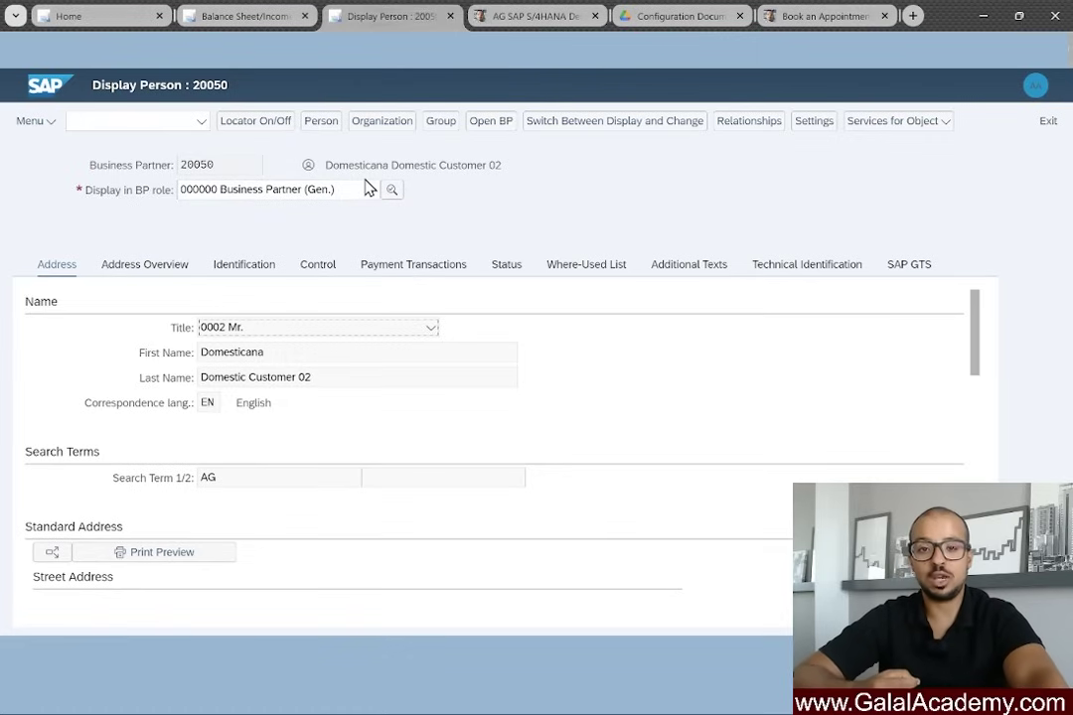
Display the business partner in role AGCU00 AG FI Customer and check the reconciliation account in its company code data.
{"action": "left_click", "coordinate": [289, 199]}
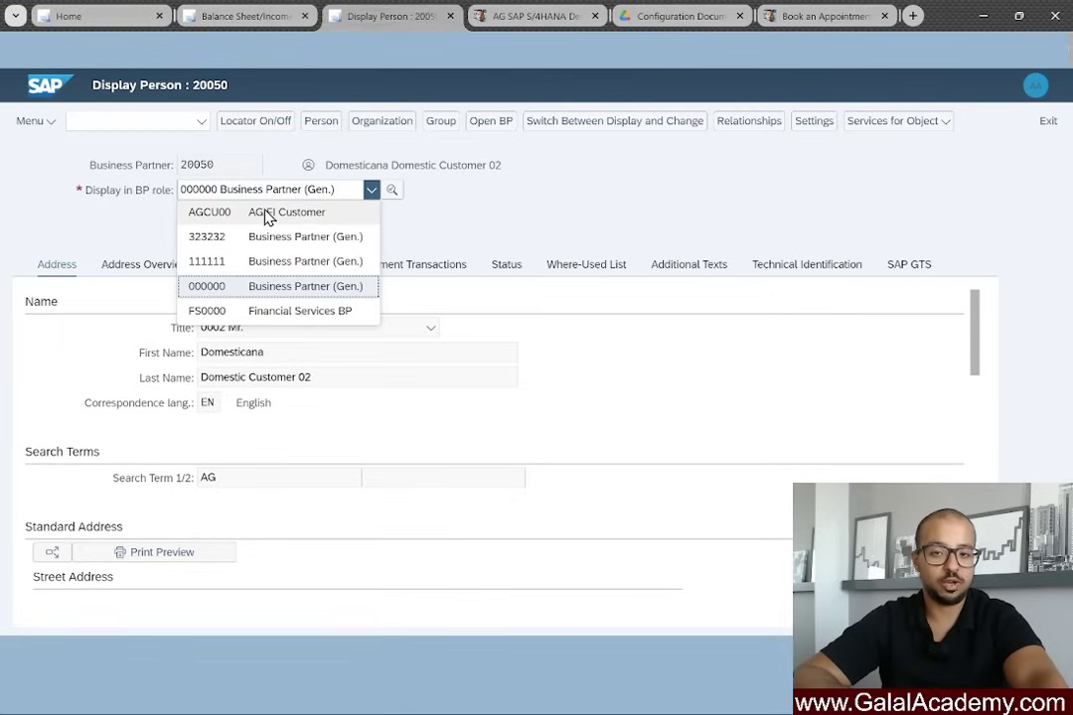
{"action": "left_click", "coordinate": [267, 215]}
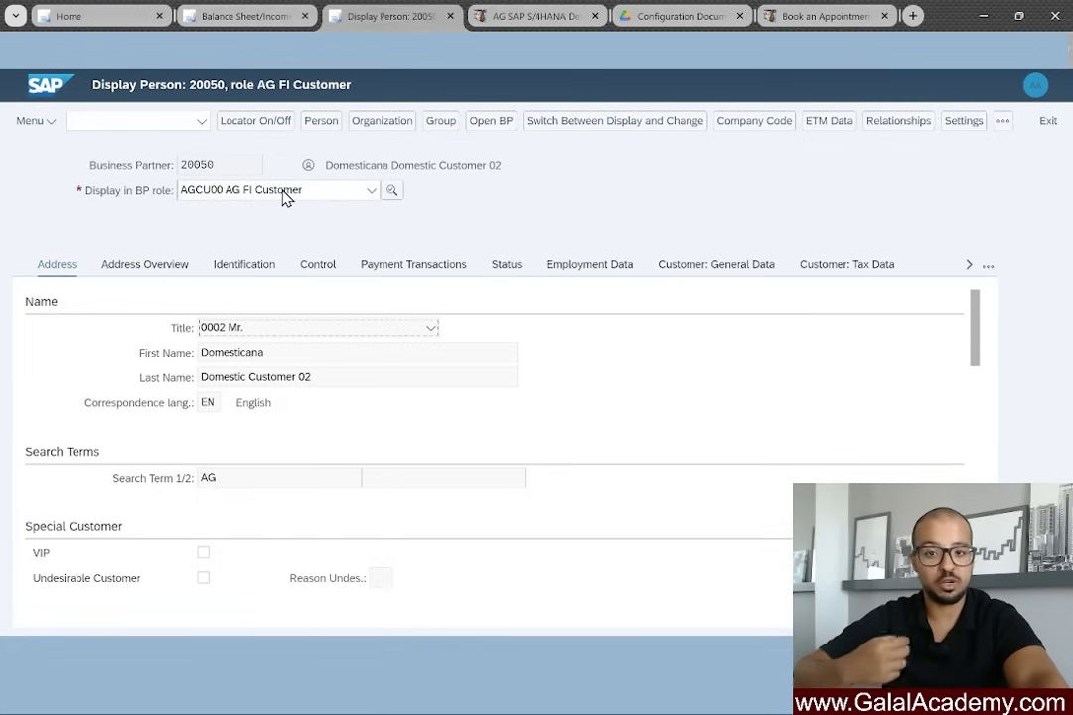
{"action": "left_click", "coordinate": [754, 124]}
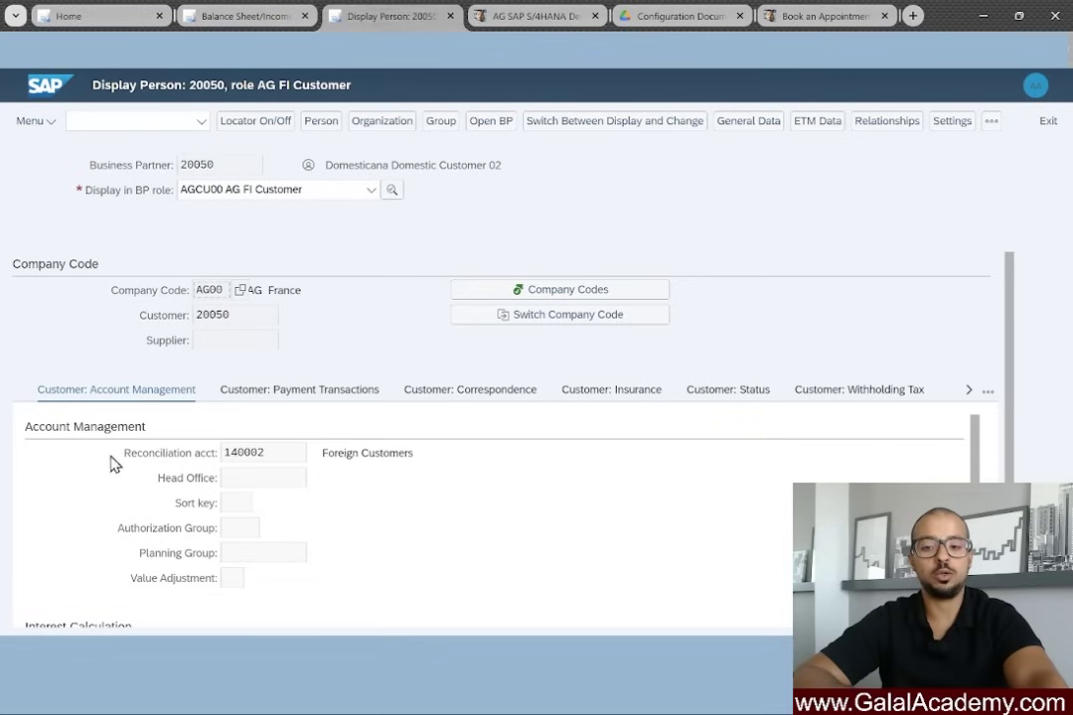
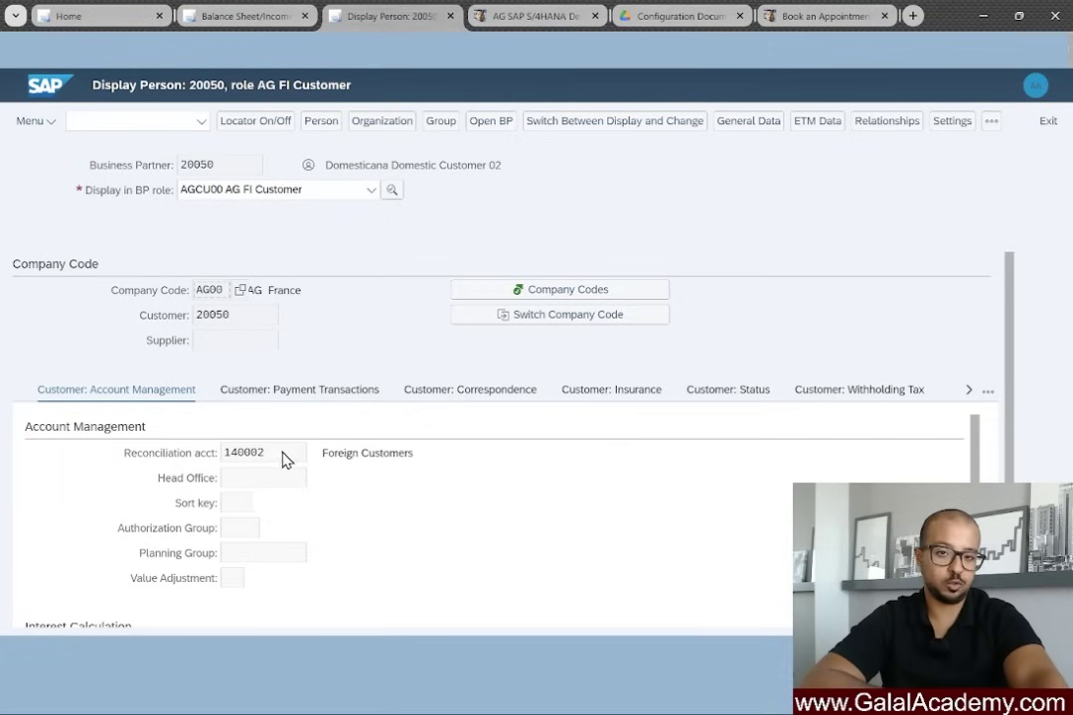
{"action": "left_click_drag", "start_coordinate": [285, 459], "coordinate": [216, 458]}
{"action": "left_click", "coordinate": [382, 463]}
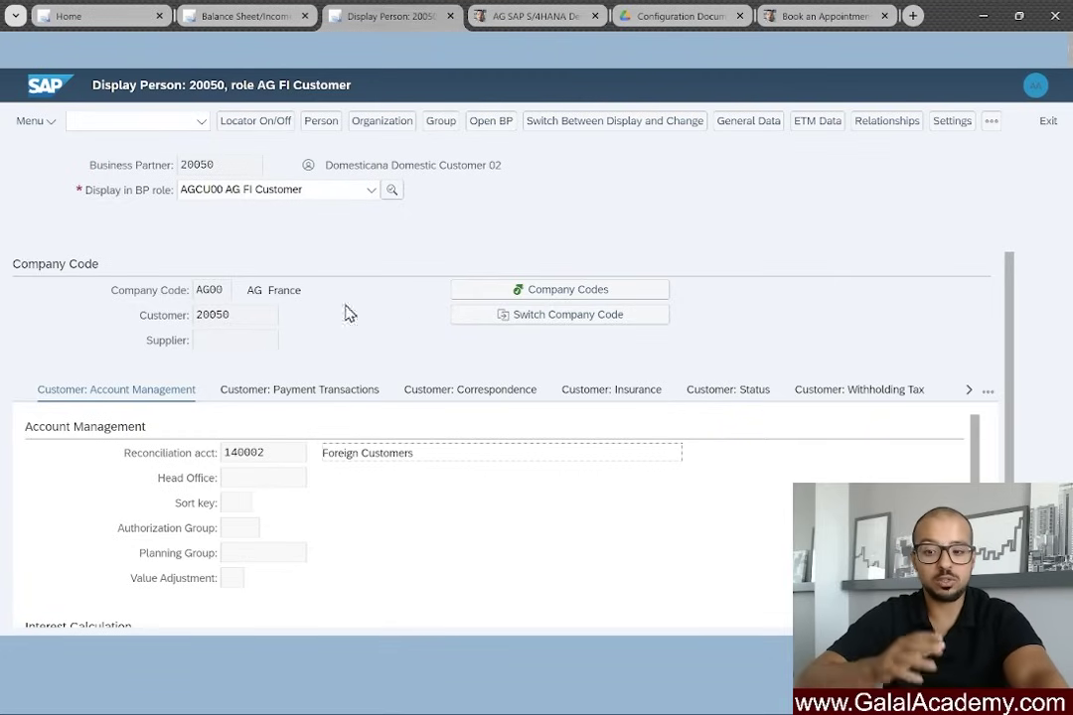
Open the Create Outgoing Invoices app from the home page in a new browser tab and switch to it.
{"action": "left_click", "coordinate": [110, 22]}
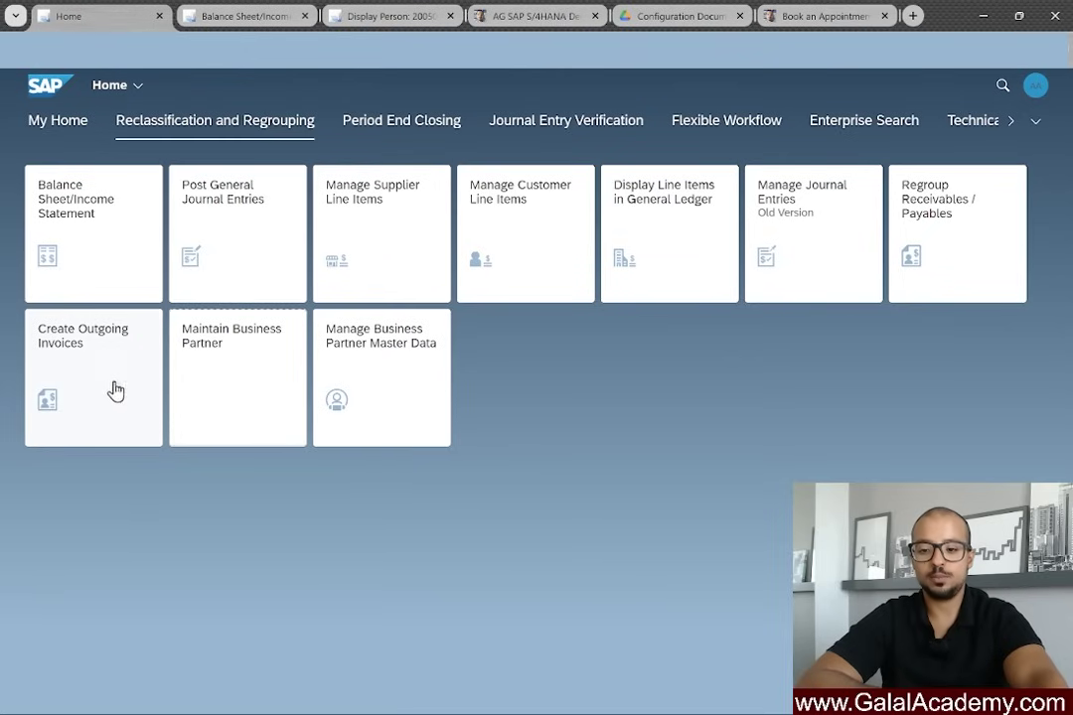
{"action": "right_click", "coordinate": [86, 365]}
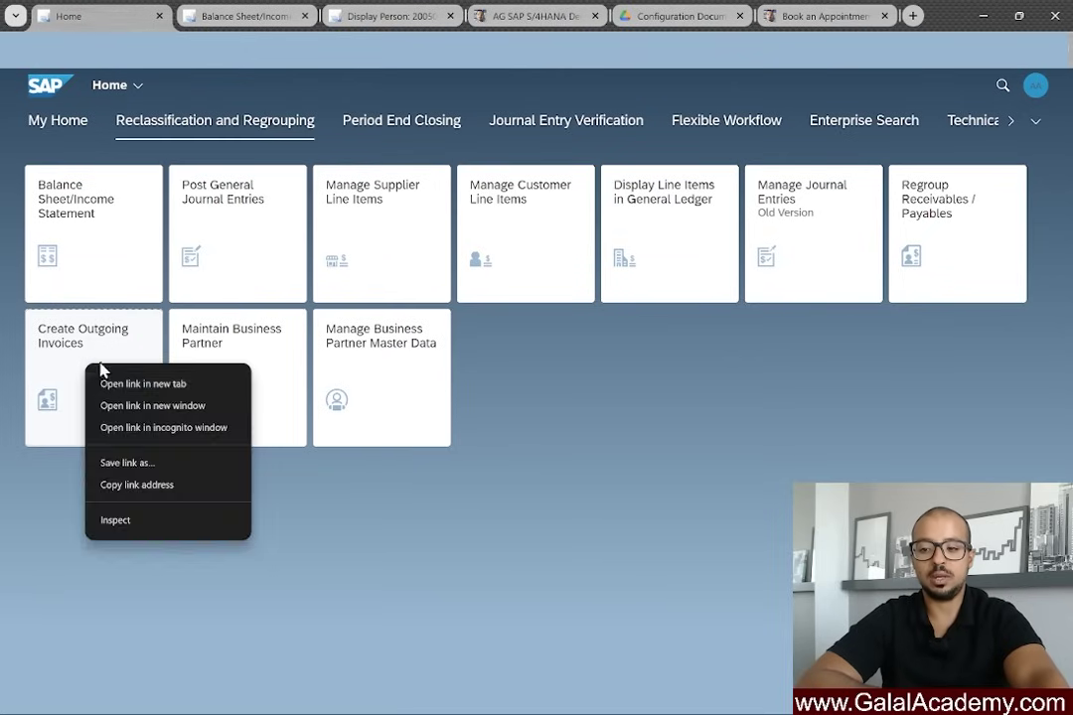
{"action": "left_click", "coordinate": [105, 382]}
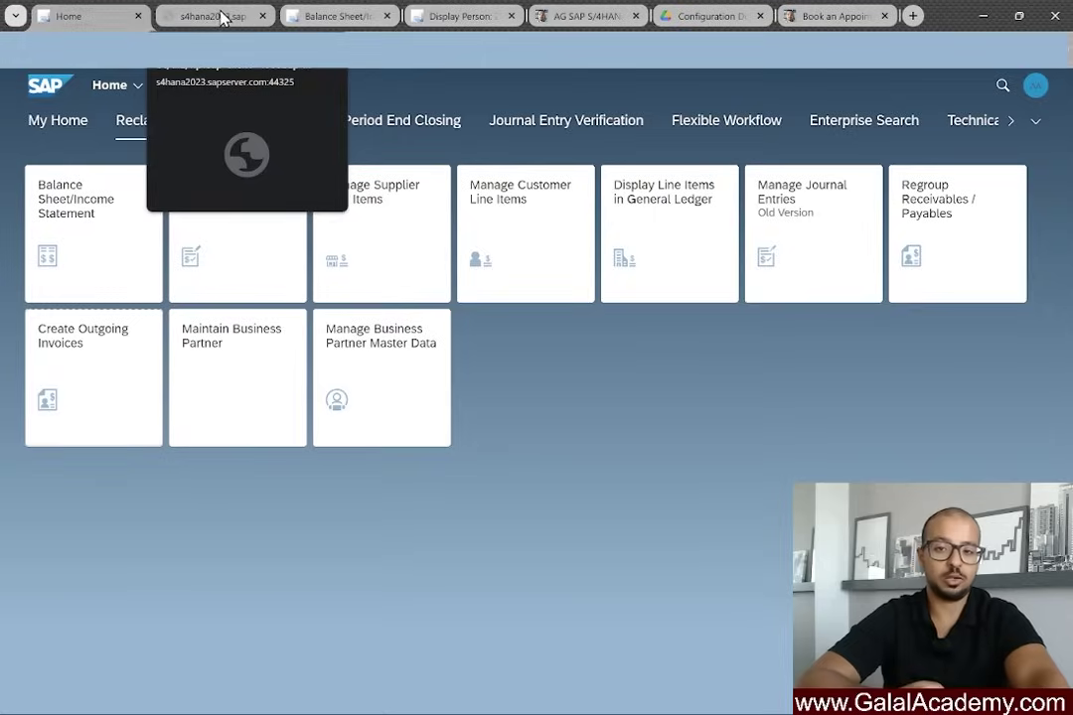
{"action": "left_click", "coordinate": [222, 18]}
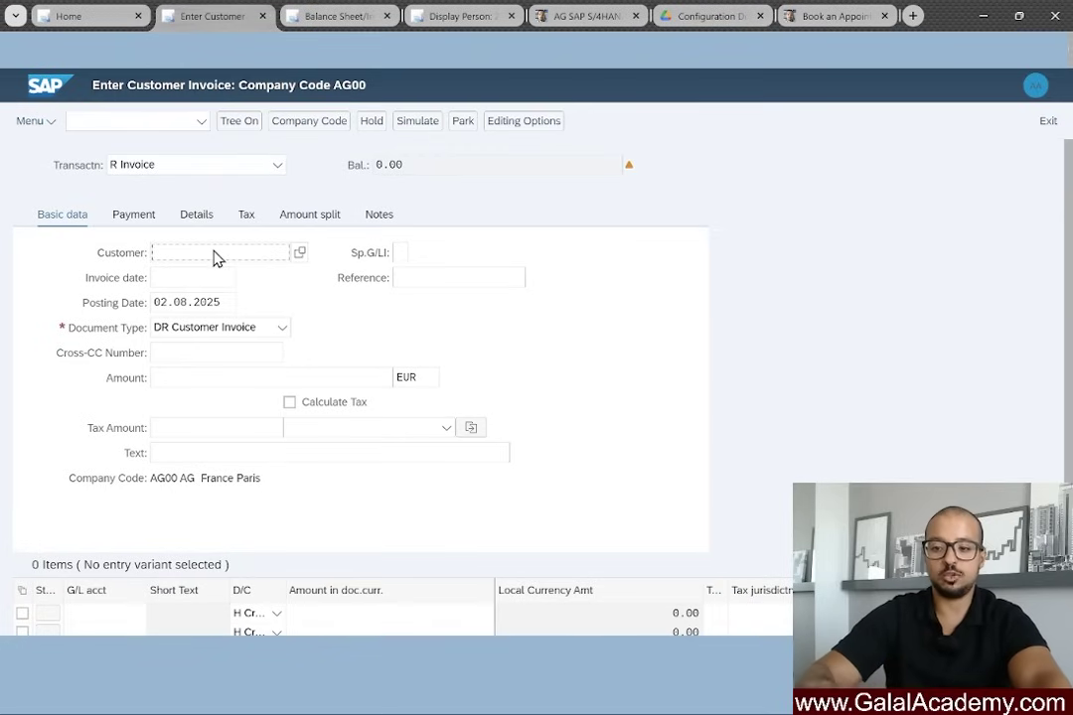
Fill in the invoice's customer number and set both the invoice date and posting date to 01072025.
{"action": "type", "text": "20050"}
{"action": "left_click", "coordinate": [191, 281]}
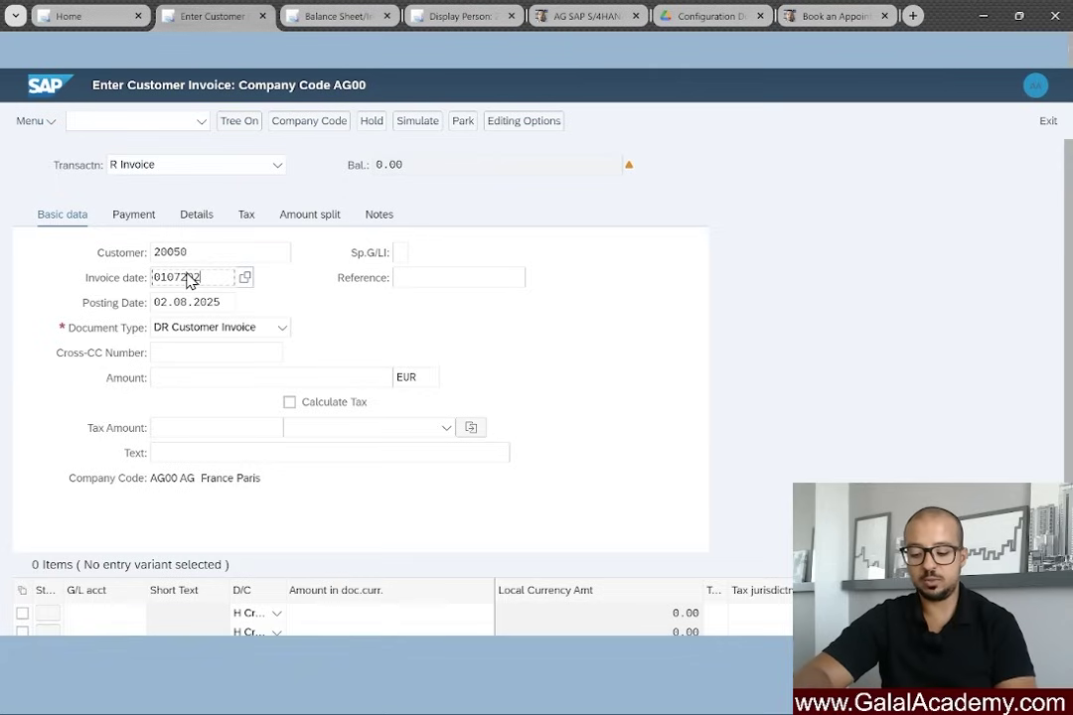
{"action": "type", "text": "01072025"}
{"action": "left_click", "coordinate": [248, 303]}
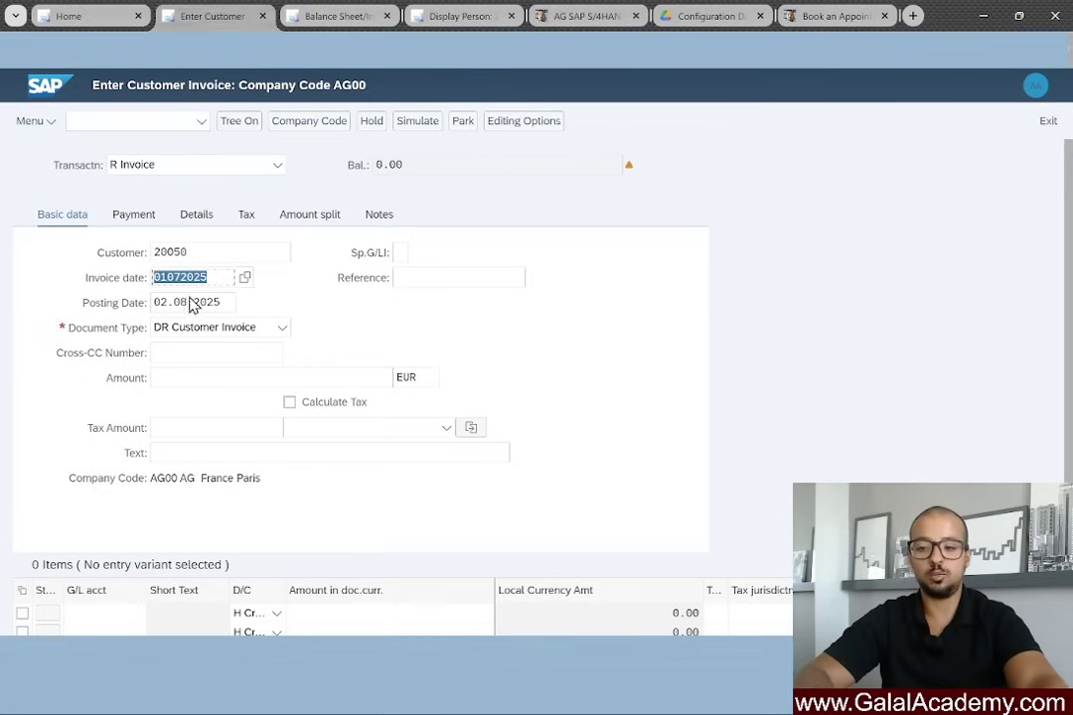
{"action": "key", "text": "Tab"}
{"action": "type", "text": "0"}
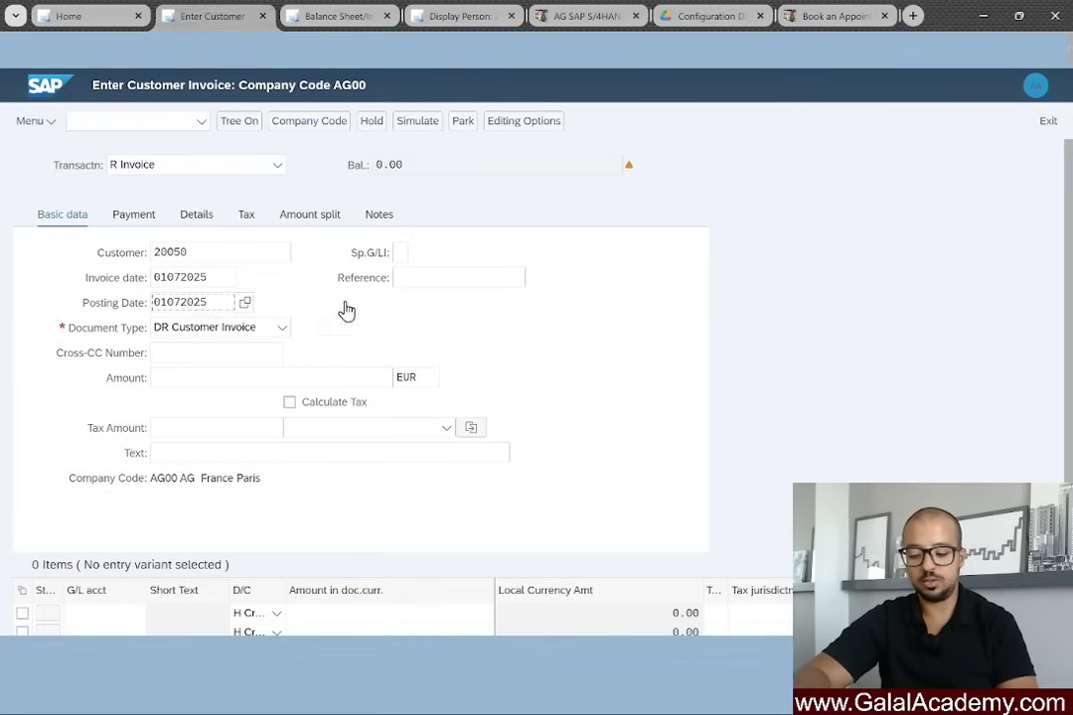
{"action": "left_click", "coordinate": [248, 320]}
{"action": "scroll", "coordinate": [338, 354], "scroll_direction": "down", "scroll_amount": 1}
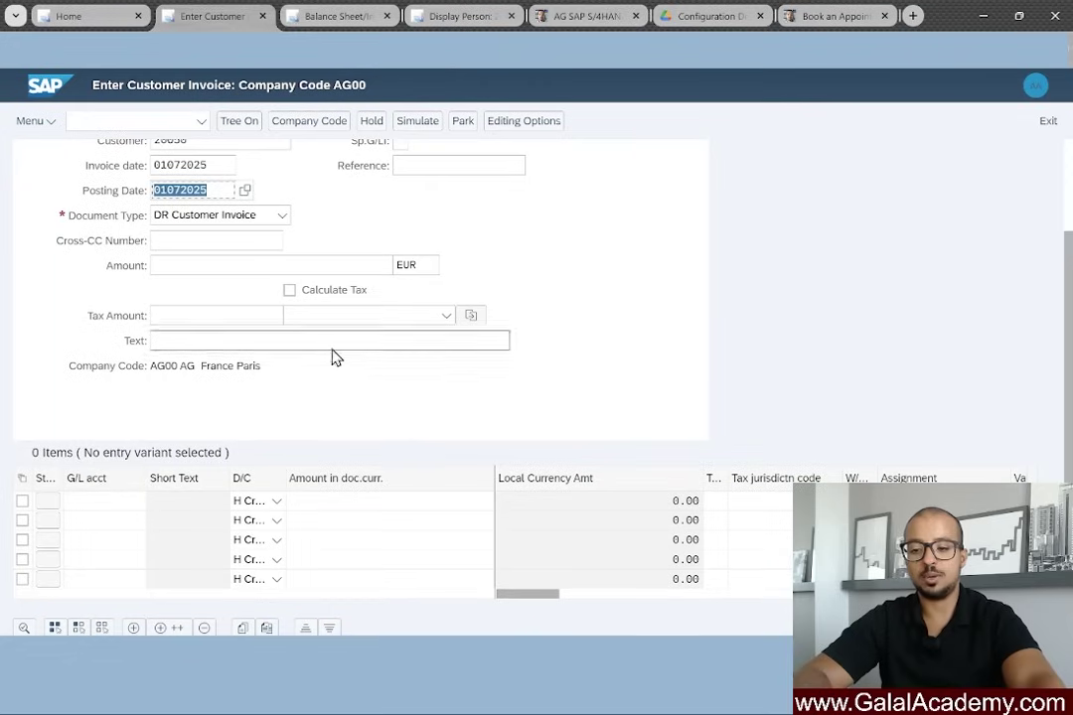
Enter G/L account 150000 with amount 7000 as the first line item and set the invoice amount to 7000 EUR.
{"action": "left_click", "coordinate": [112, 511]}
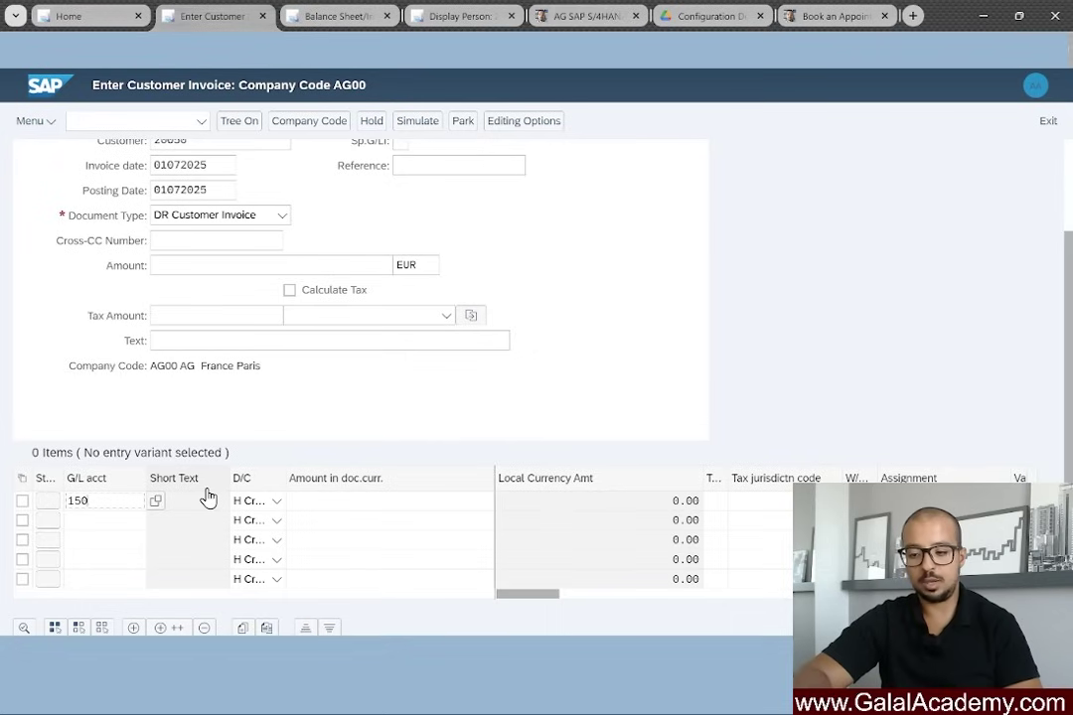
{"action": "type", "text": "150000"}
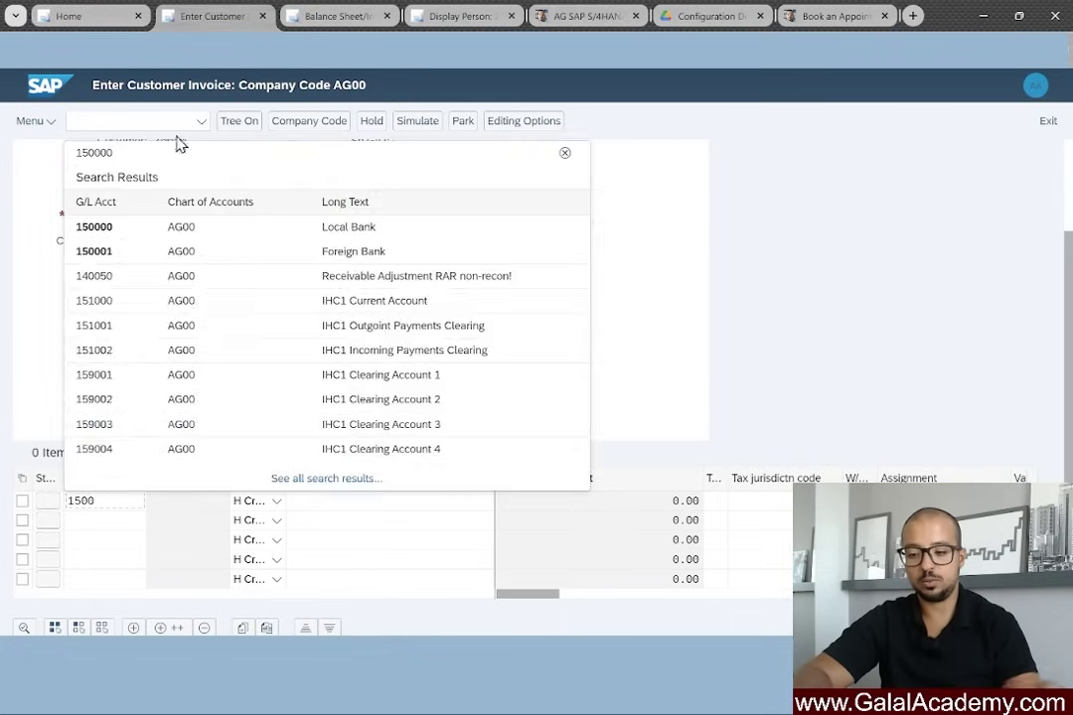
{"action": "left_click", "coordinate": [388, 511]}
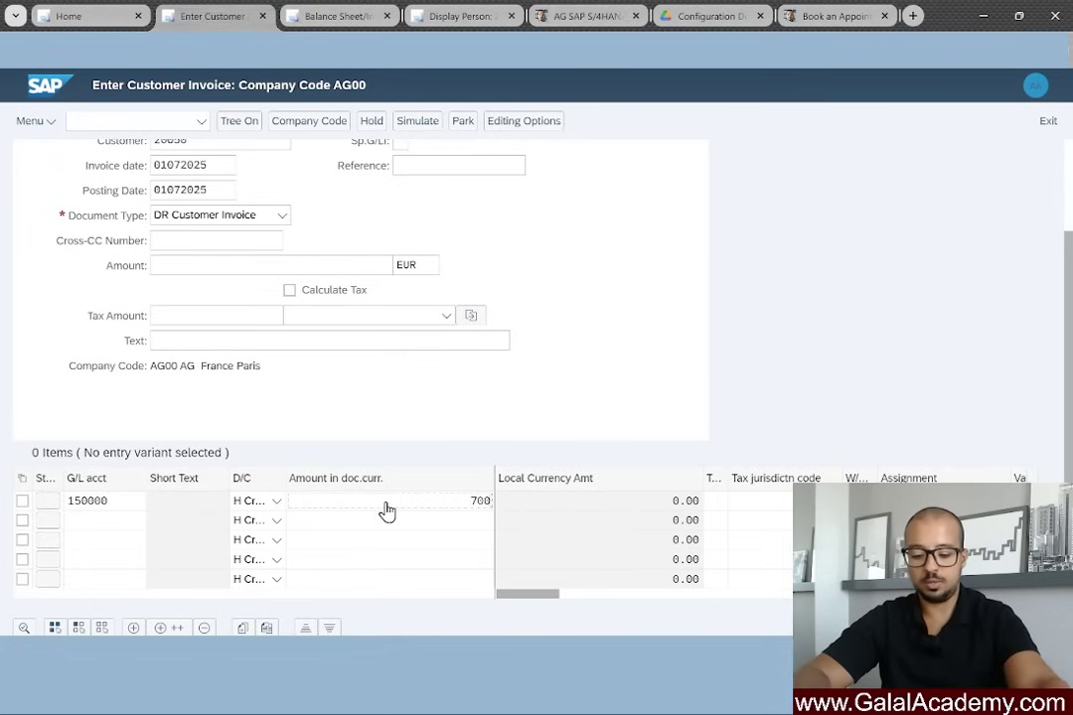
{"action": "left_click", "coordinate": [175, 268]}
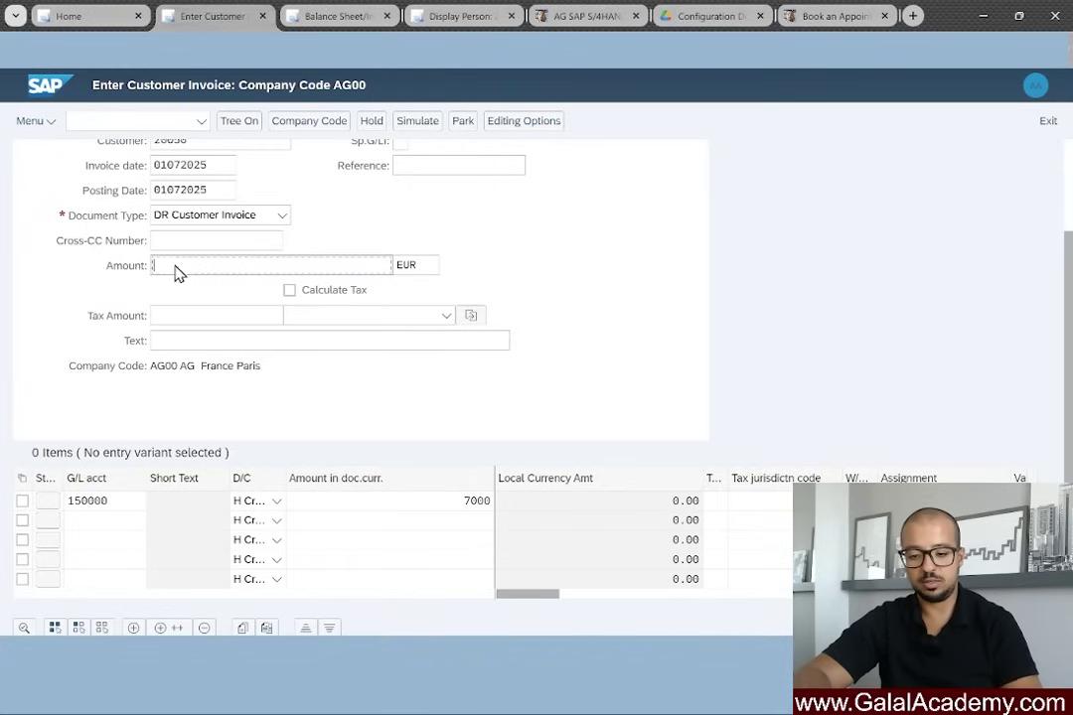
{"action": "type", "text": "7000"}
{"action": "key", "text": "Return"}
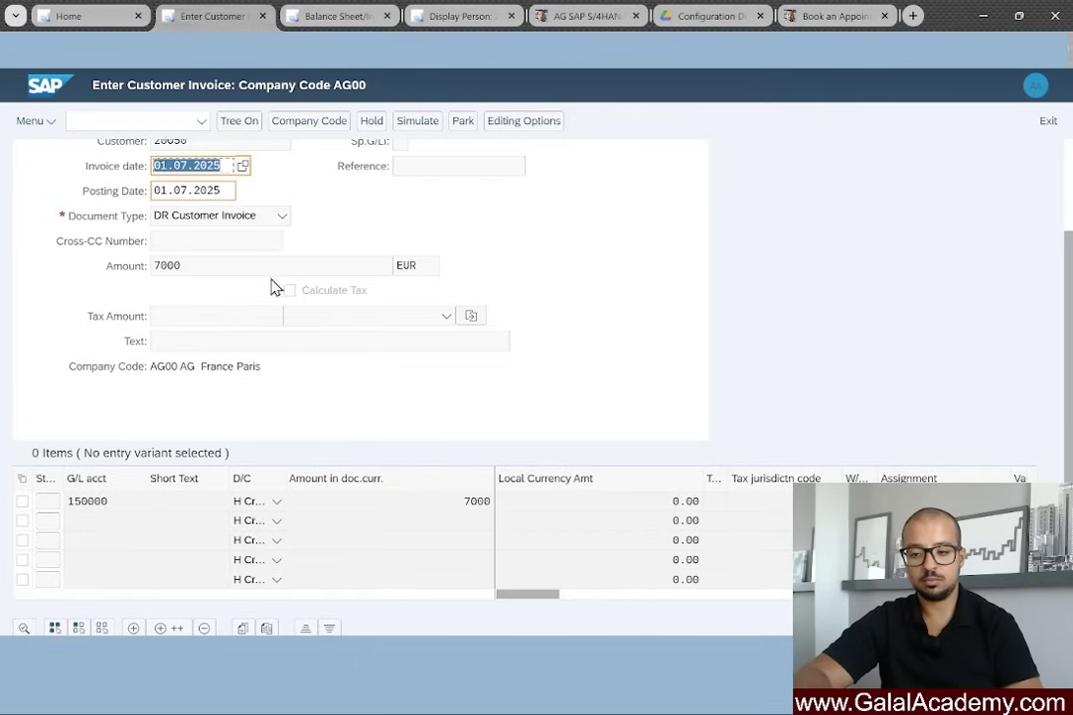
Accept the entered invoice dates and post the customer invoice.
{"action": "scroll", "coordinate": [347, 263], "scroll_direction": "up", "scroll_amount": 2}
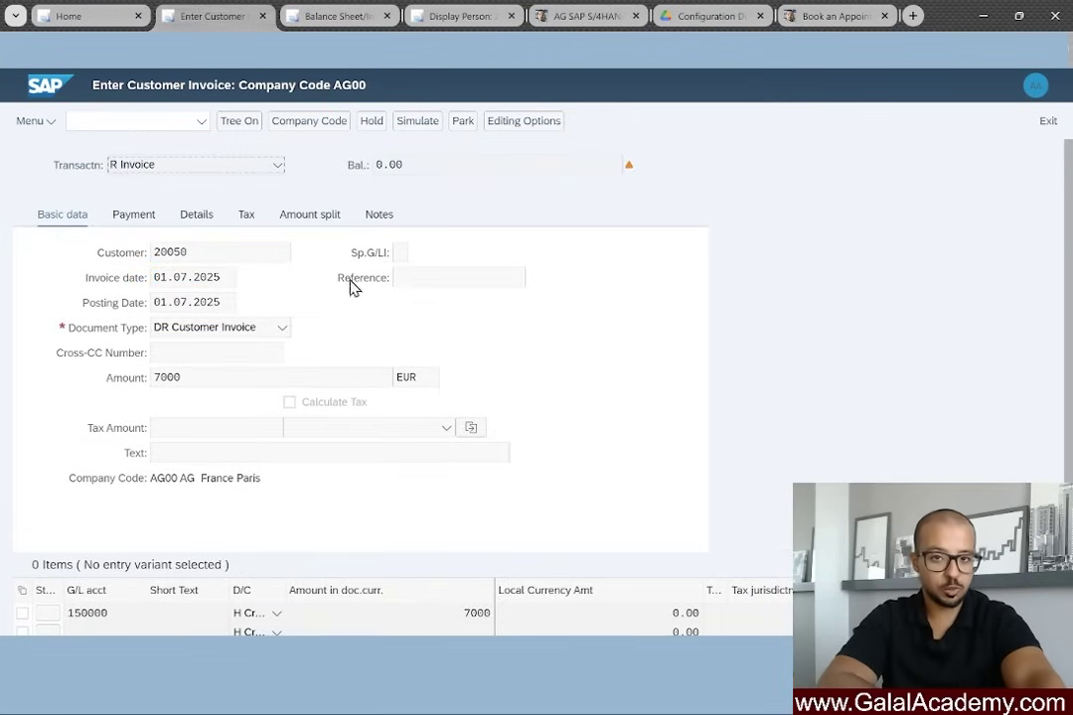
{"action": "key", "text": "Return"}
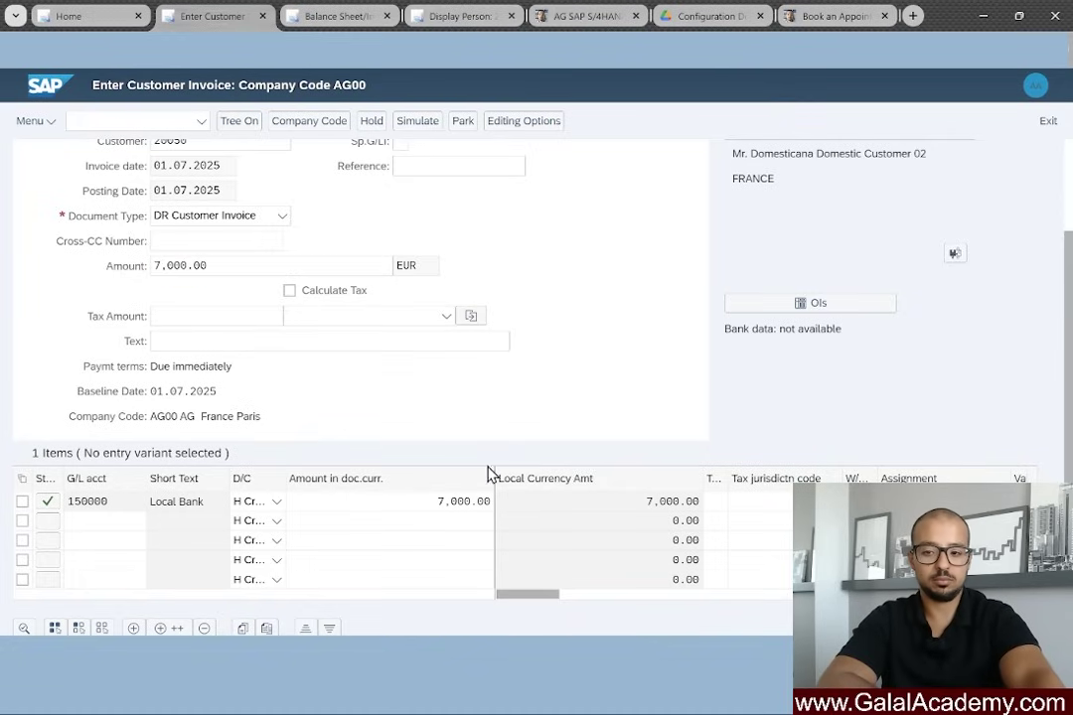
{"action": "key", "text": "ctrl+s"}
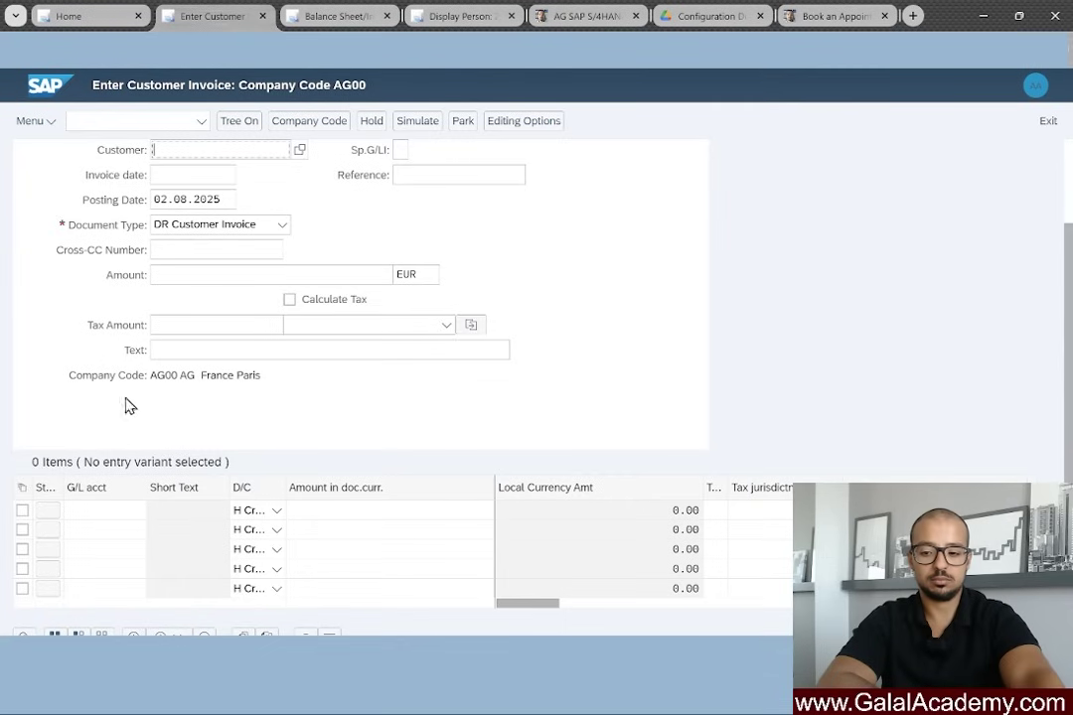
Open the Manage Customer Line Items app from the home page in a new browser tab and switch to it.
{"action": "left_click", "coordinate": [96, 18]}
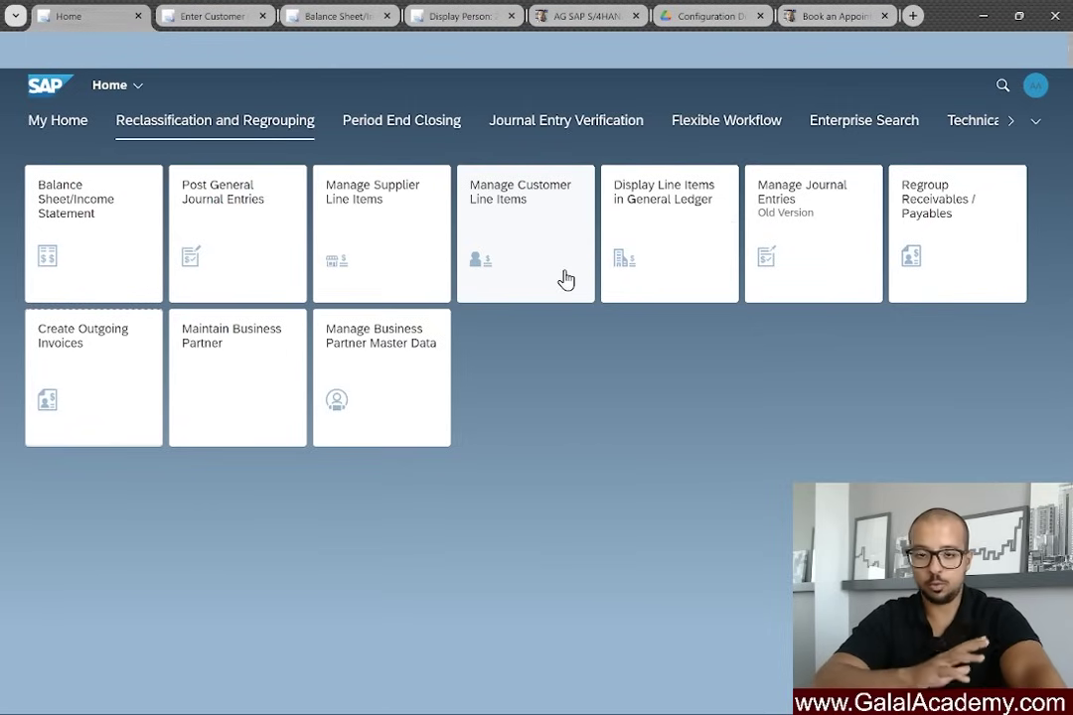
{"action": "right_click", "coordinate": [513, 244]}
{"action": "left_click", "coordinate": [534, 259]}
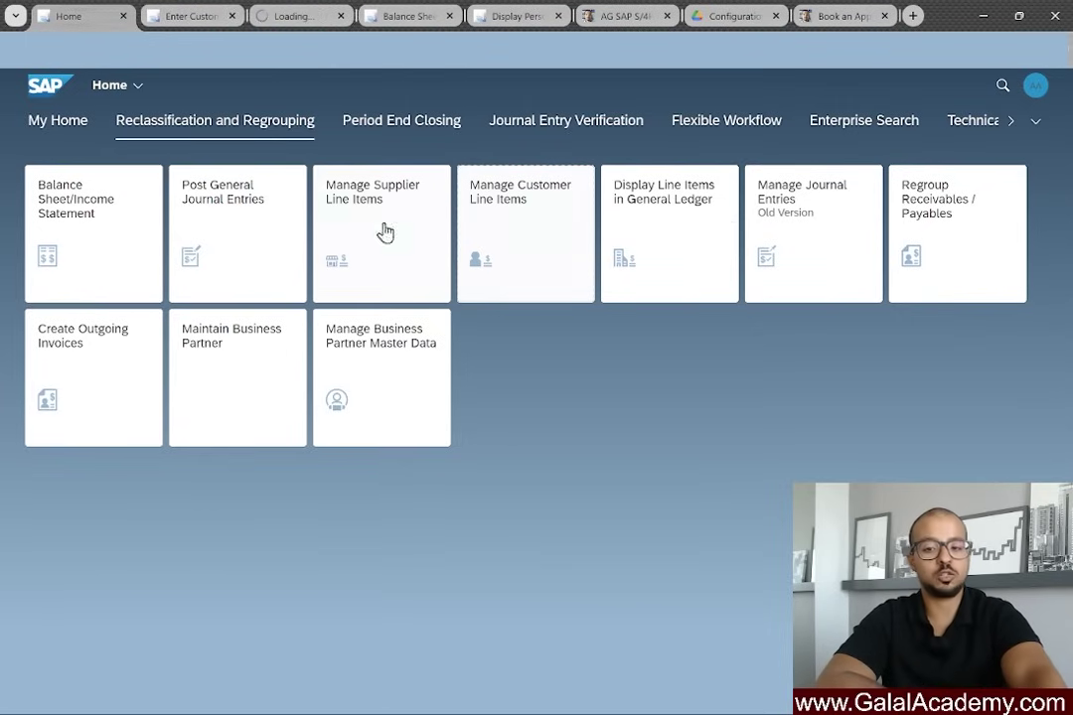
{"action": "left_click", "coordinate": [295, 18]}
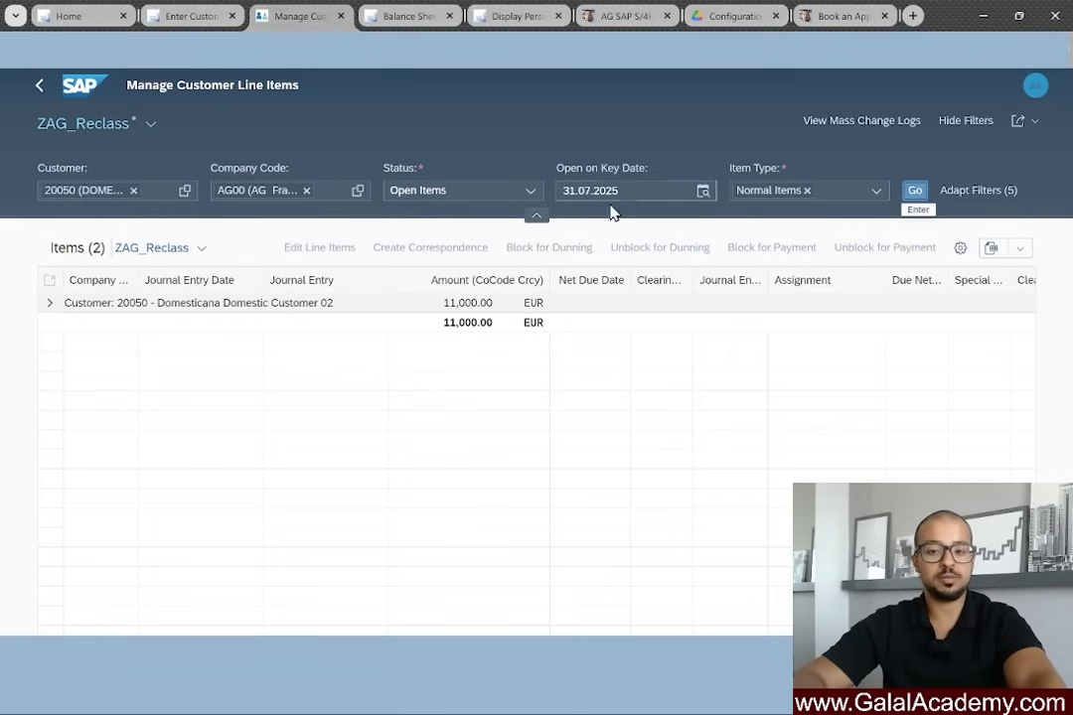
Expand the customer's open items in company code AG00 and check the individual invoice amounts and their total.
{"action": "left_click", "coordinate": [151, 125]}
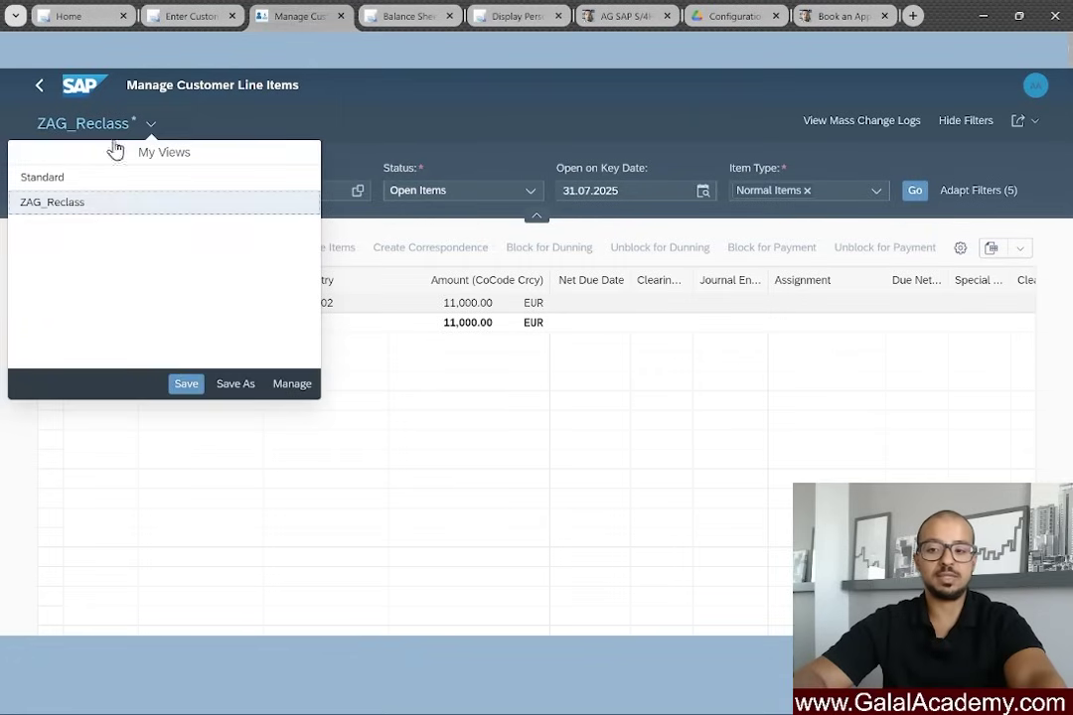
{"action": "left_click", "coordinate": [487, 155]}
{"action": "left_click", "coordinate": [513, 151]}
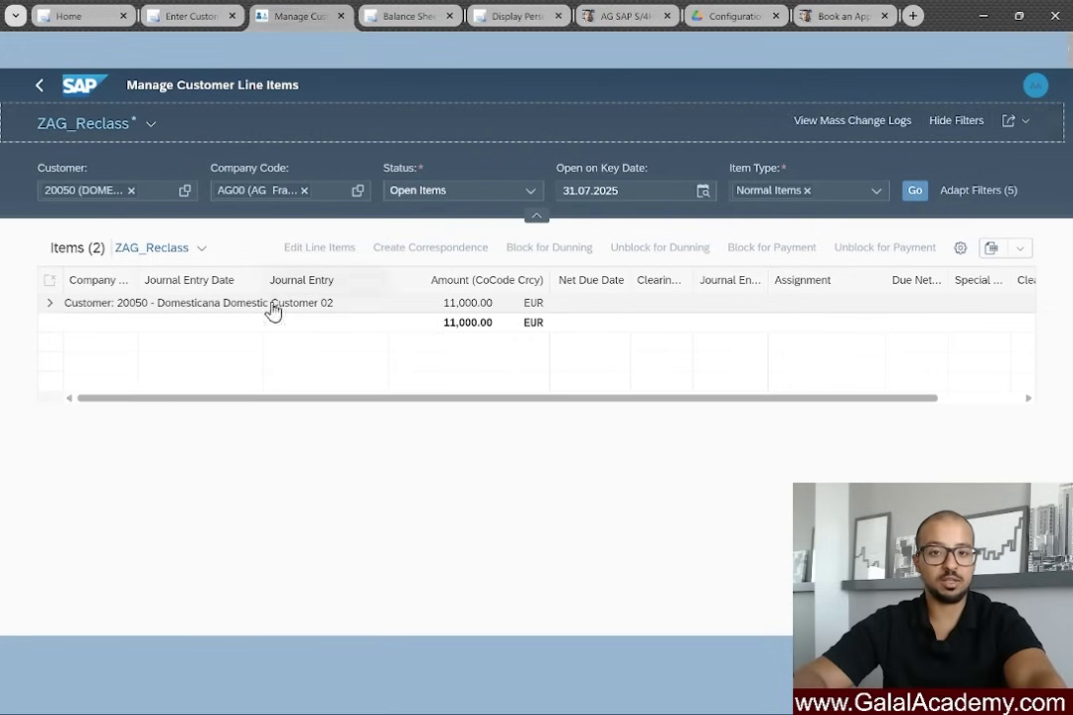
{"action": "left_click", "coordinate": [49, 304]}
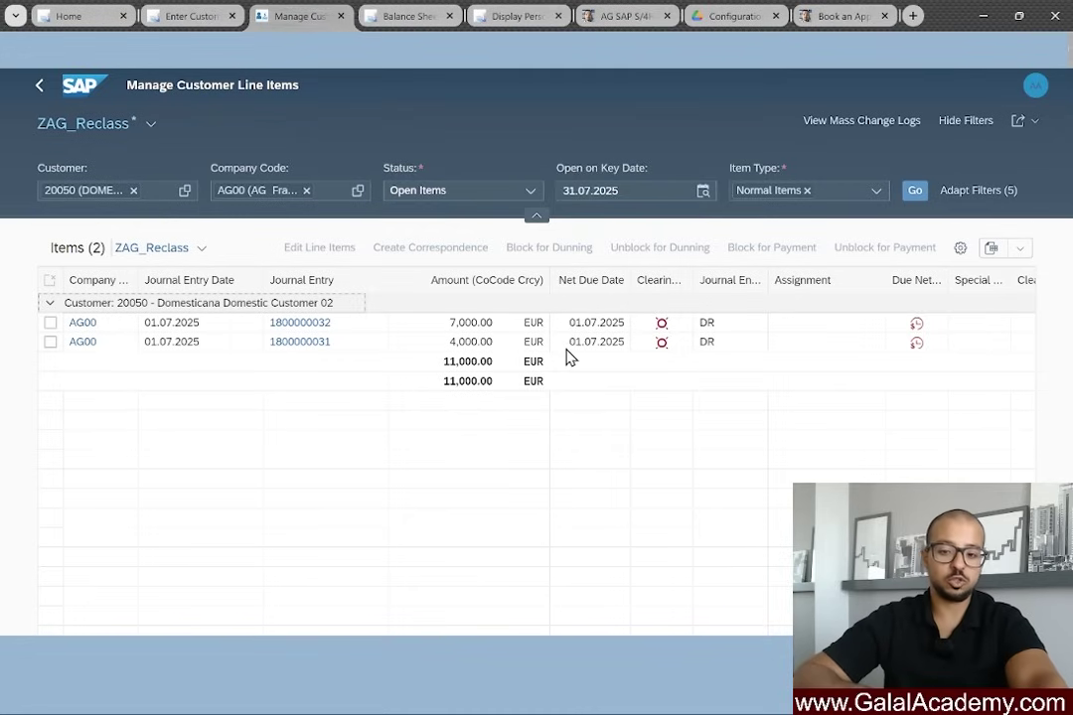
{"action": "double_click", "coordinate": [443, 341]}
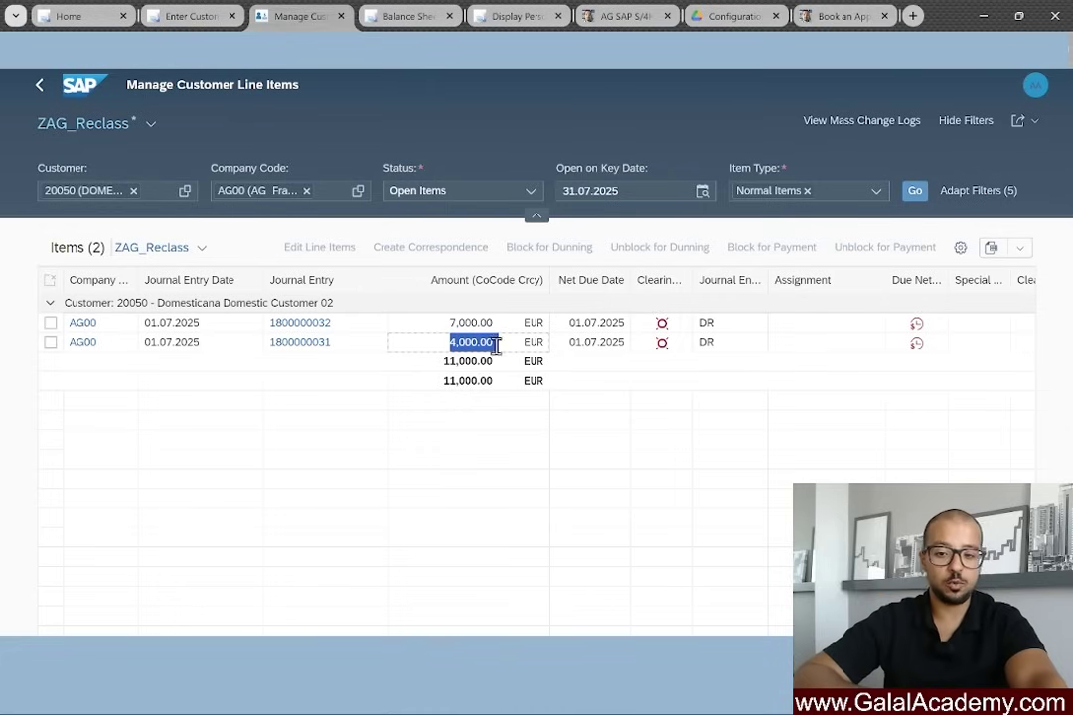
{"action": "left_click", "coordinate": [437, 324]}
{"action": "double_click", "coordinate": [437, 323]}
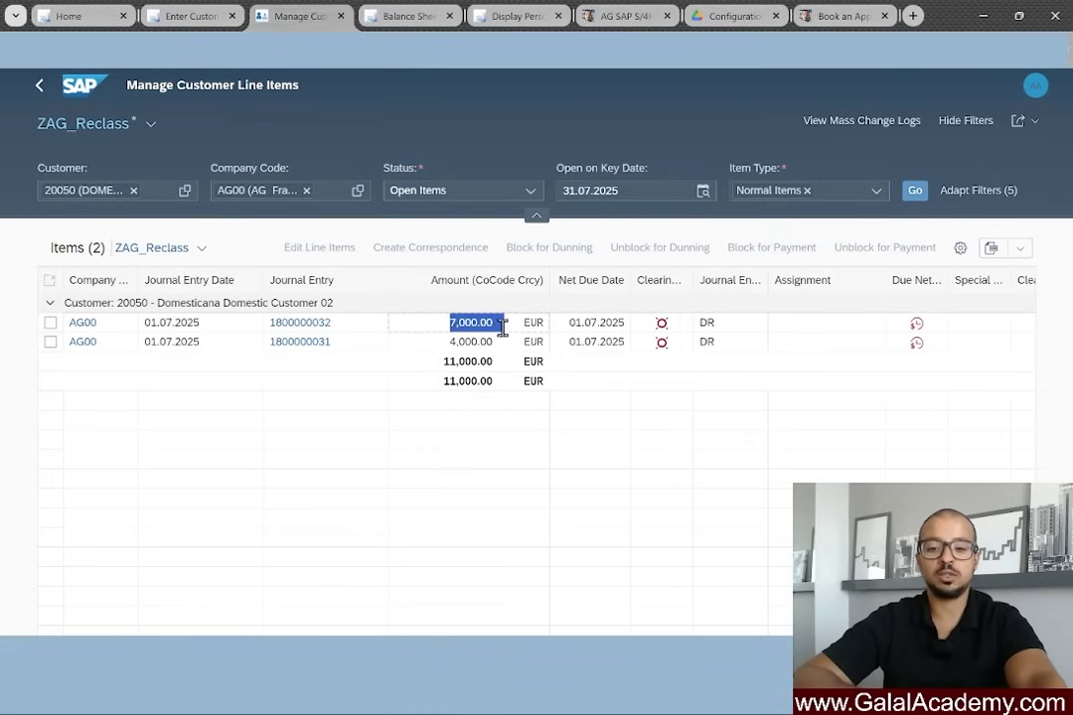
{"action": "left_click_drag", "start_coordinate": [420, 362], "coordinate": [498, 362]}
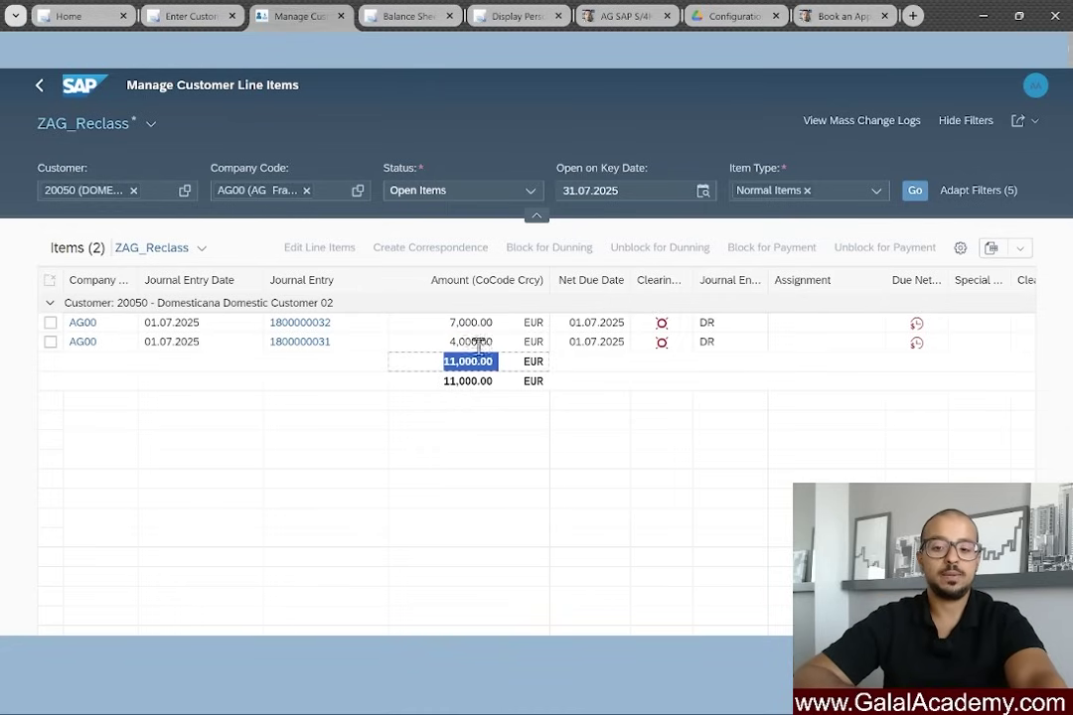
Display the journal entry of the 7,000.00 EUR item and check its accounts in the General Ledger View.
{"action": "left_click", "coordinate": [300, 323]}
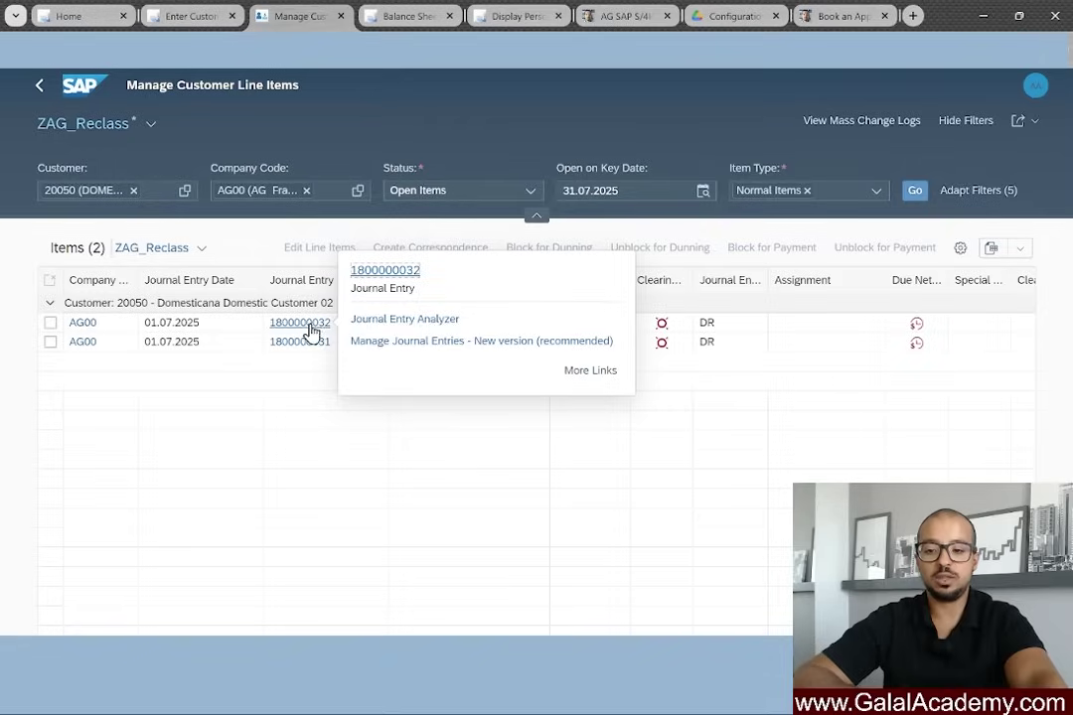
{"action": "left_click", "coordinate": [426, 320]}
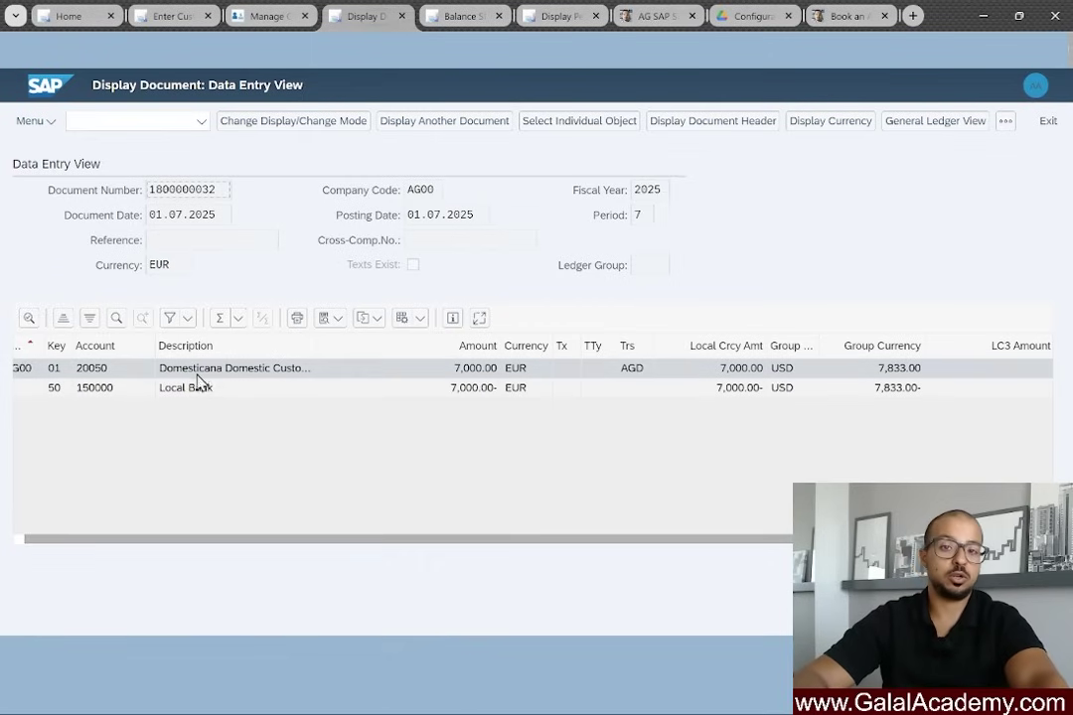
{"action": "left_click", "coordinate": [912, 123]}
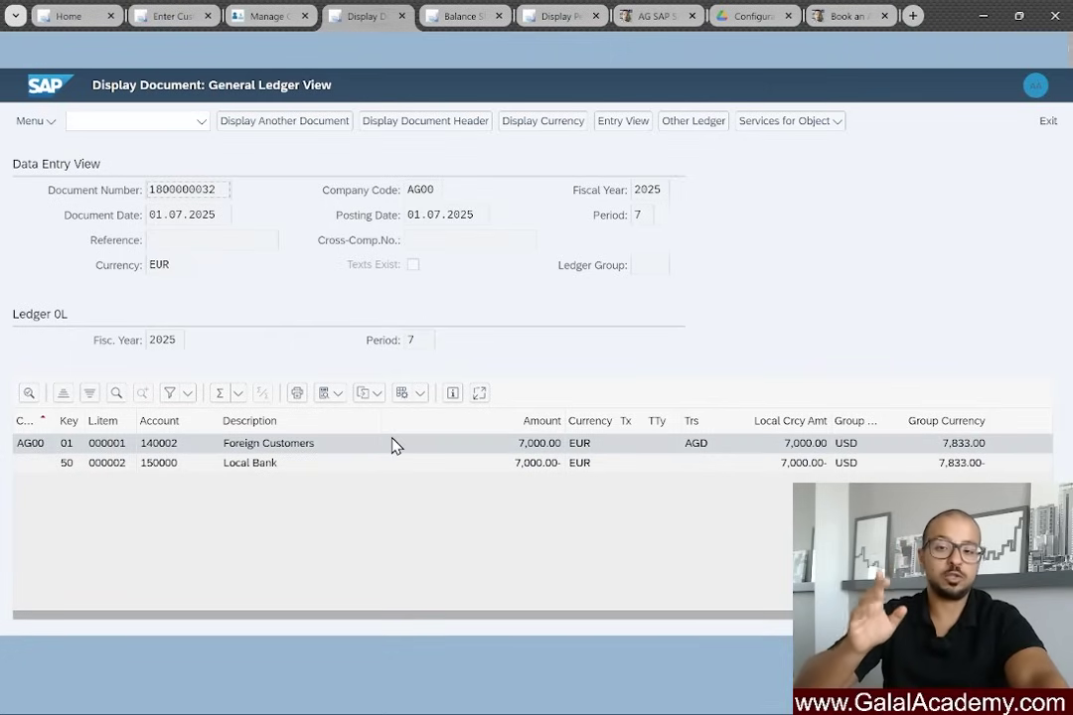
Return to the customer's business partner record and switch it from display to change mode.
{"action": "left_click", "coordinate": [80, 15]}
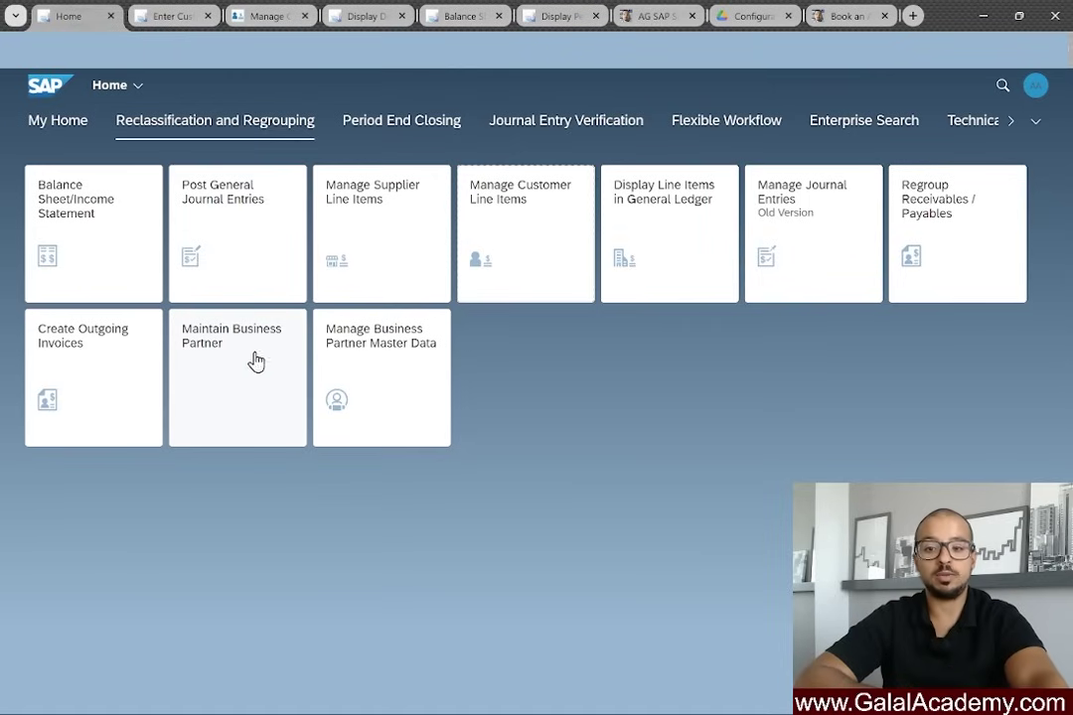
{"action": "left_click", "coordinate": [556, 16]}
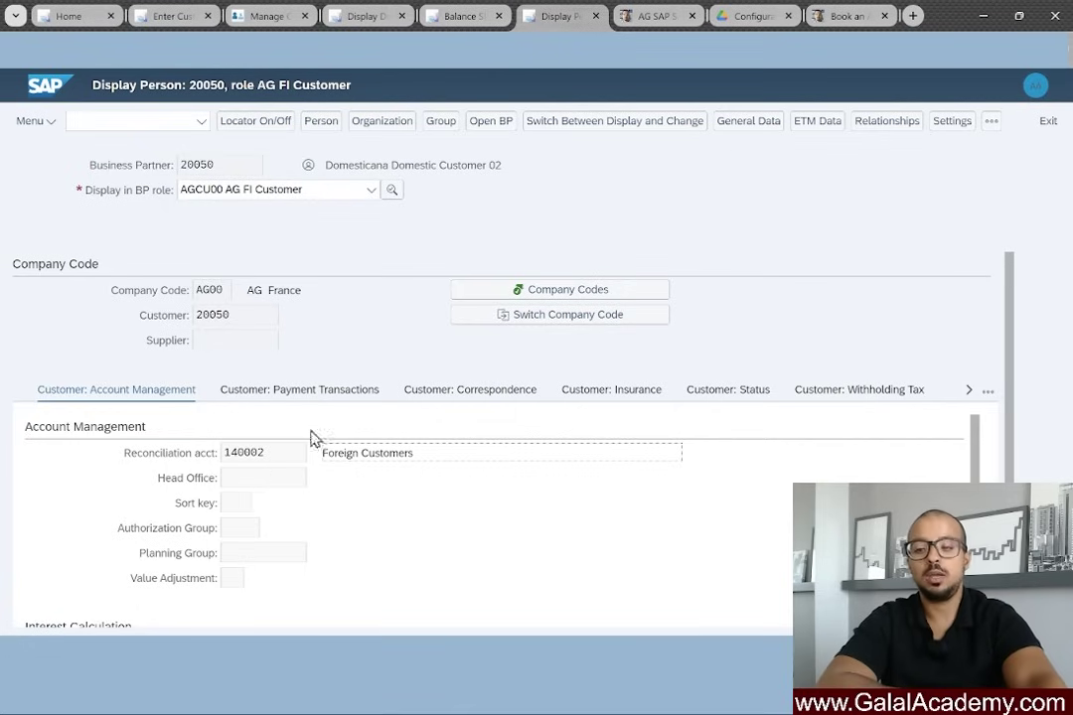
{"action": "right_click", "coordinate": [636, 137]}
{"action": "left_click", "coordinate": [620, 138]}
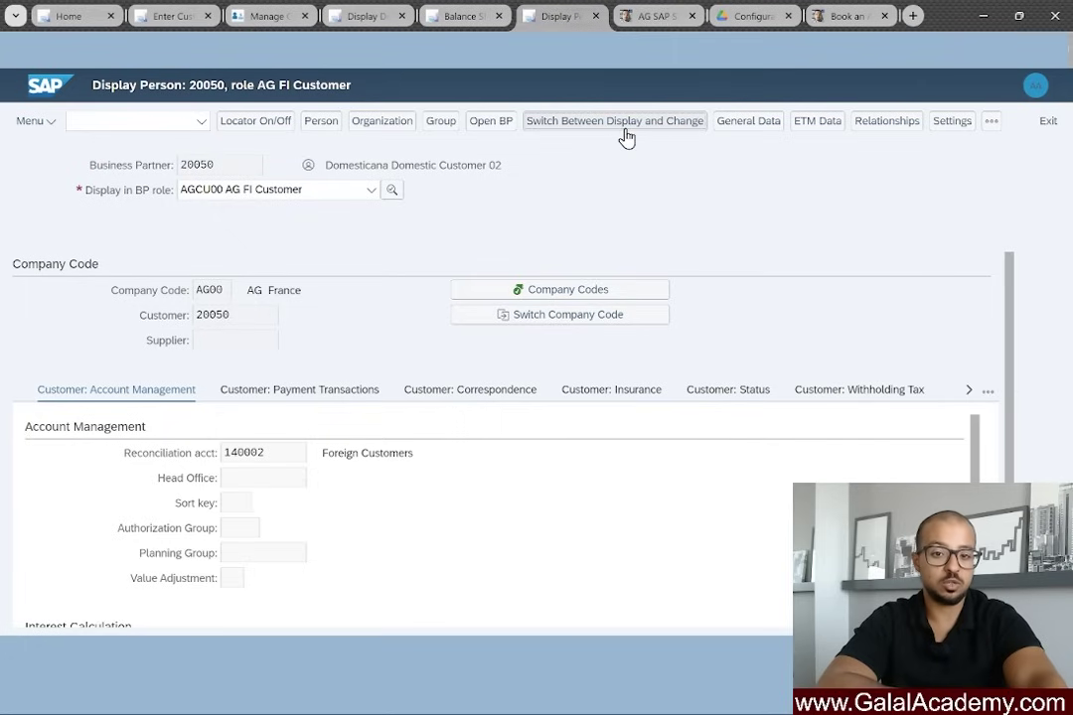
{"action": "left_click", "coordinate": [625, 136]}
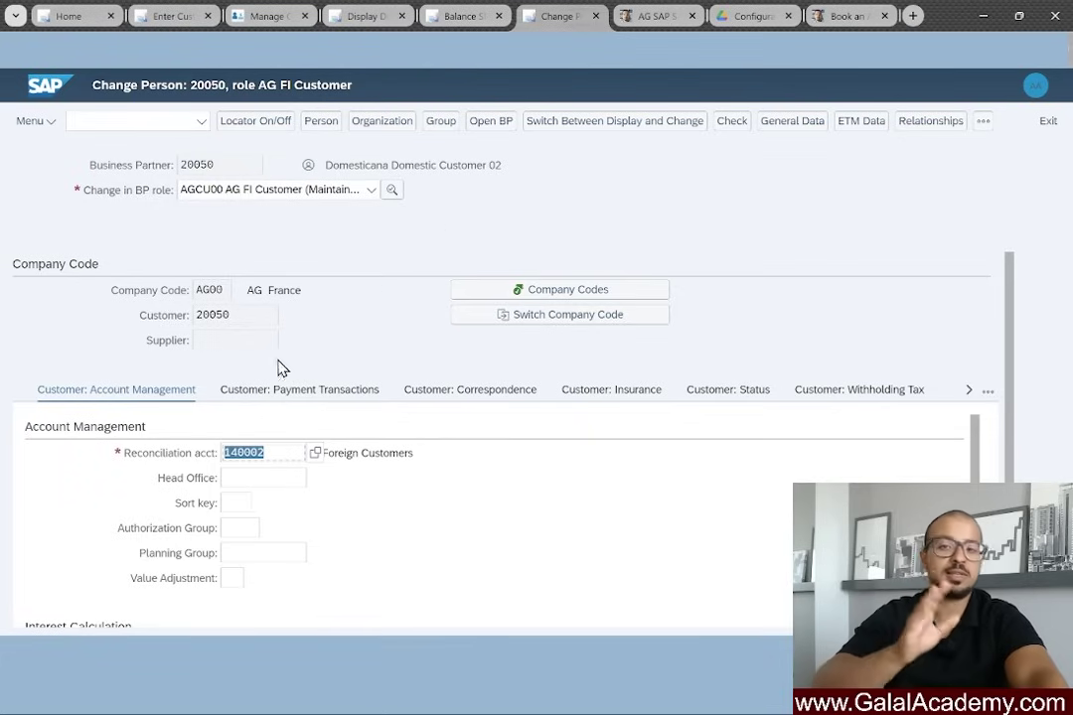
Set the customer's reconciliation account to 140000 Domestic Customers and answer Yes to both warning messages.
{"action": "left_click", "coordinate": [279, 454]}
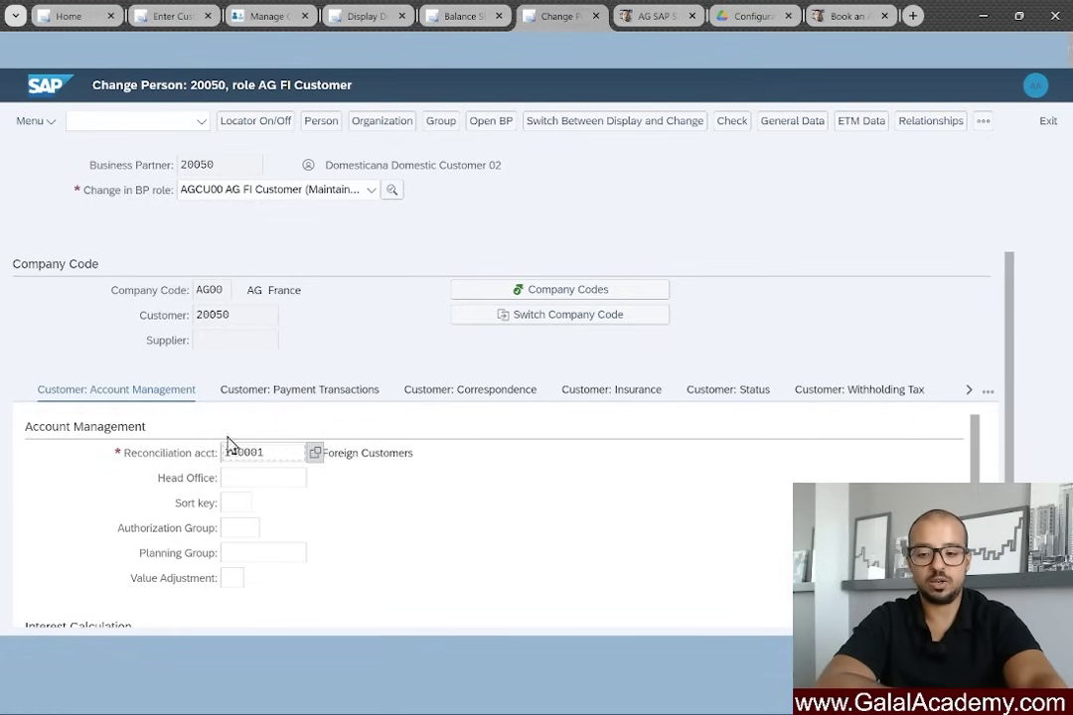
{"action": "left_click", "coordinate": [314, 452]}
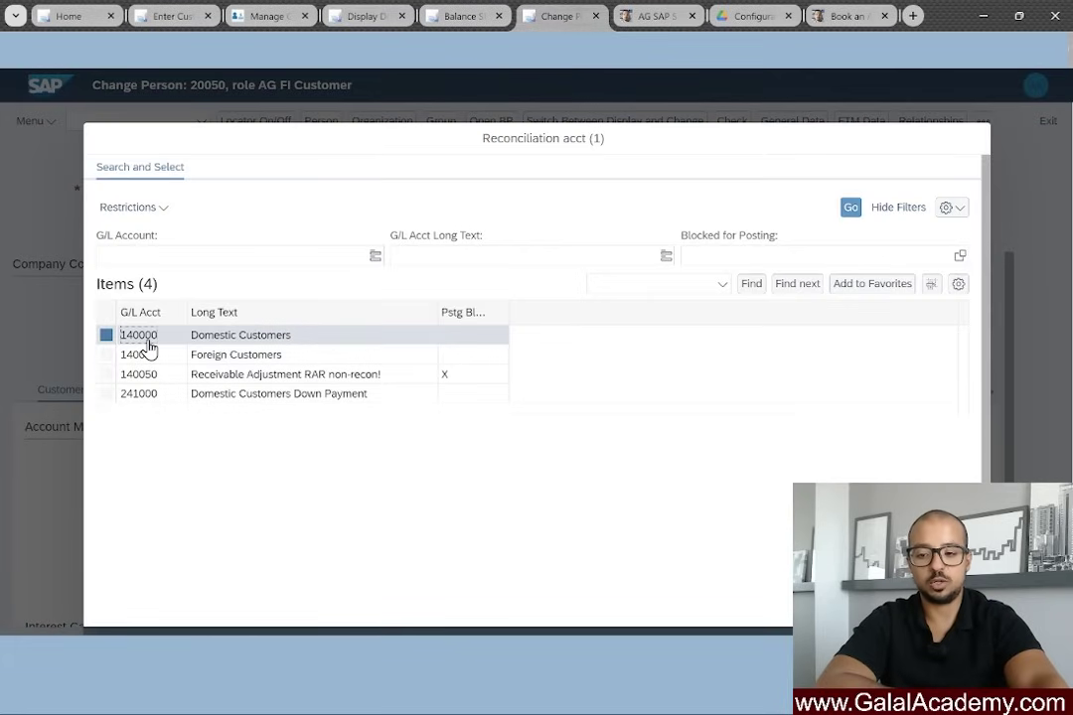
{"action": "left_click", "coordinate": [185, 345]}
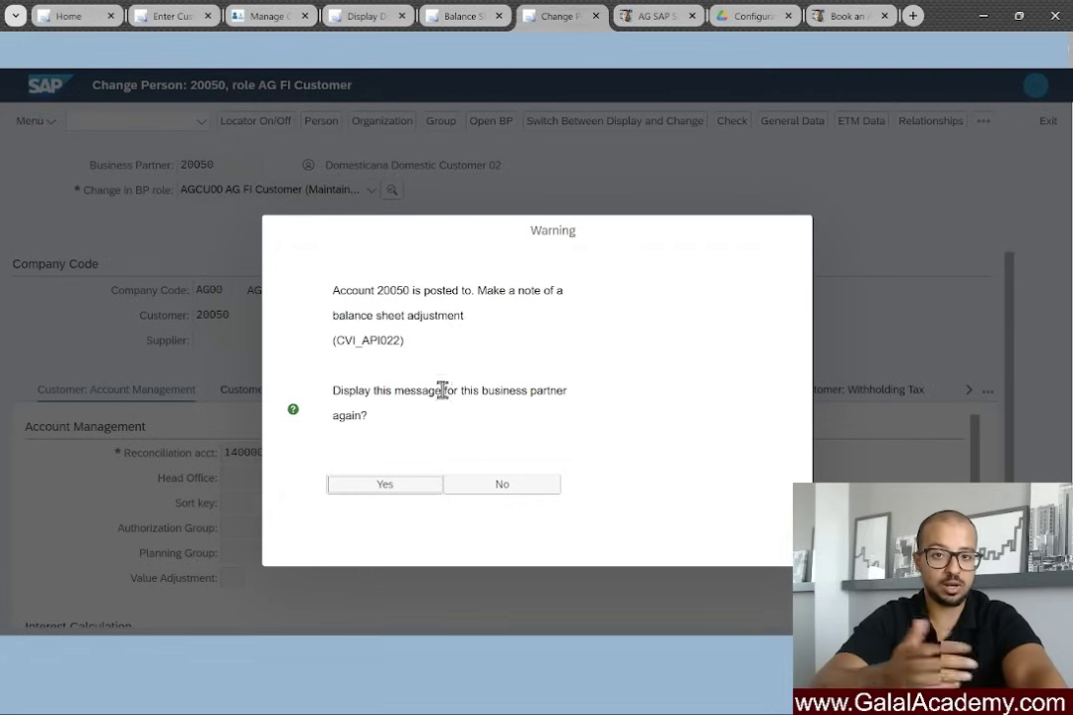
{"action": "left_click", "coordinate": [399, 486]}
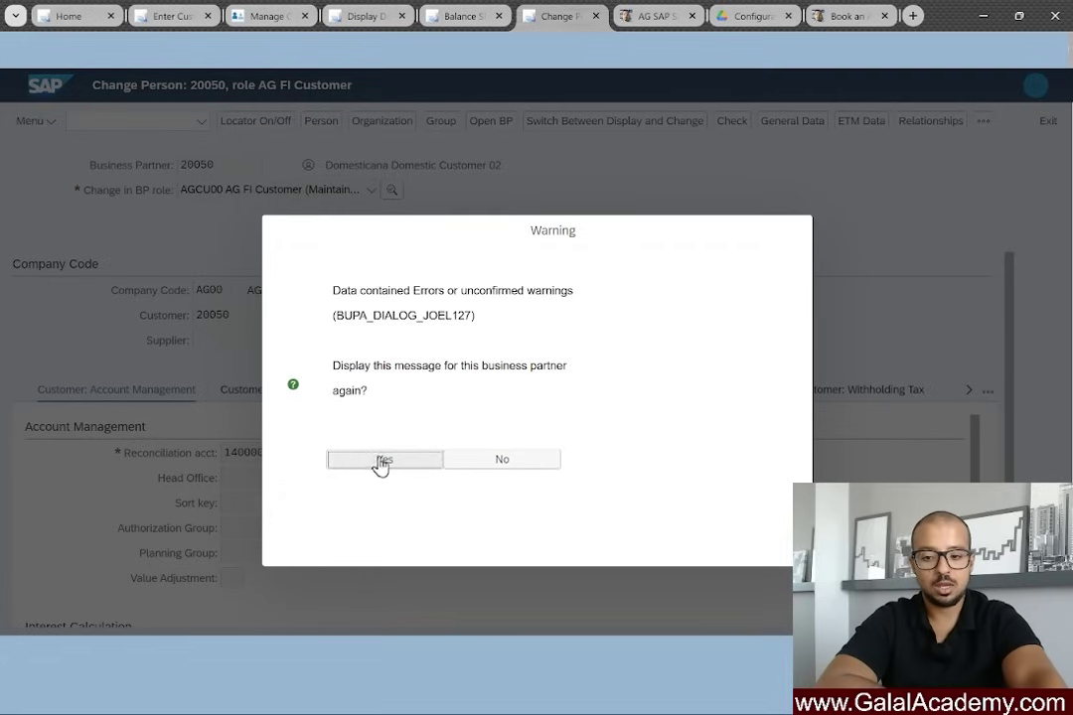
{"action": "left_click", "coordinate": [382, 461]}
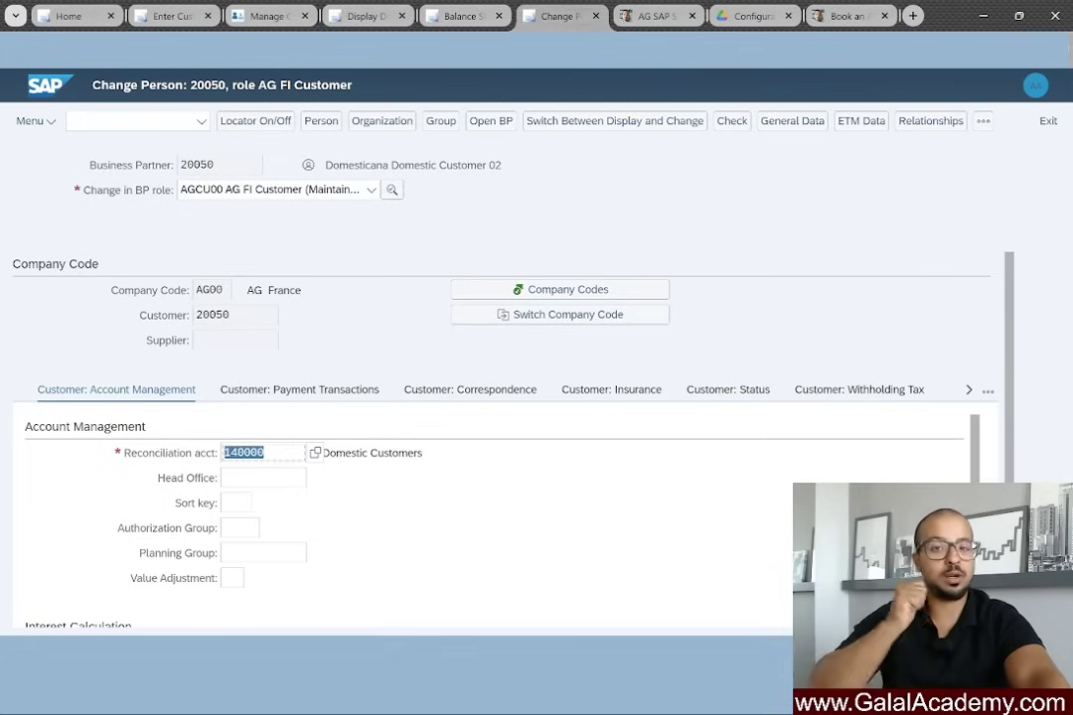
Run the Balance Sheet/Income Statement report for end period 7 of 2025 and show only the balance sheet accounts.
{"action": "left_click", "coordinate": [462, 16]}
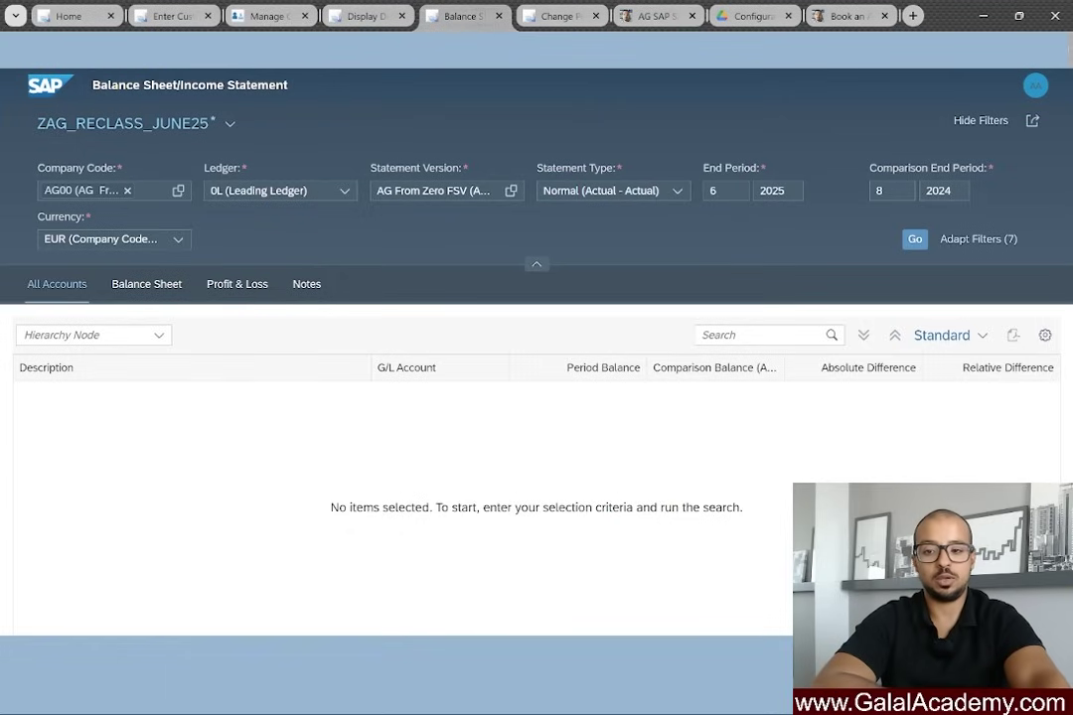
{"action": "left_click", "coordinate": [915, 242]}
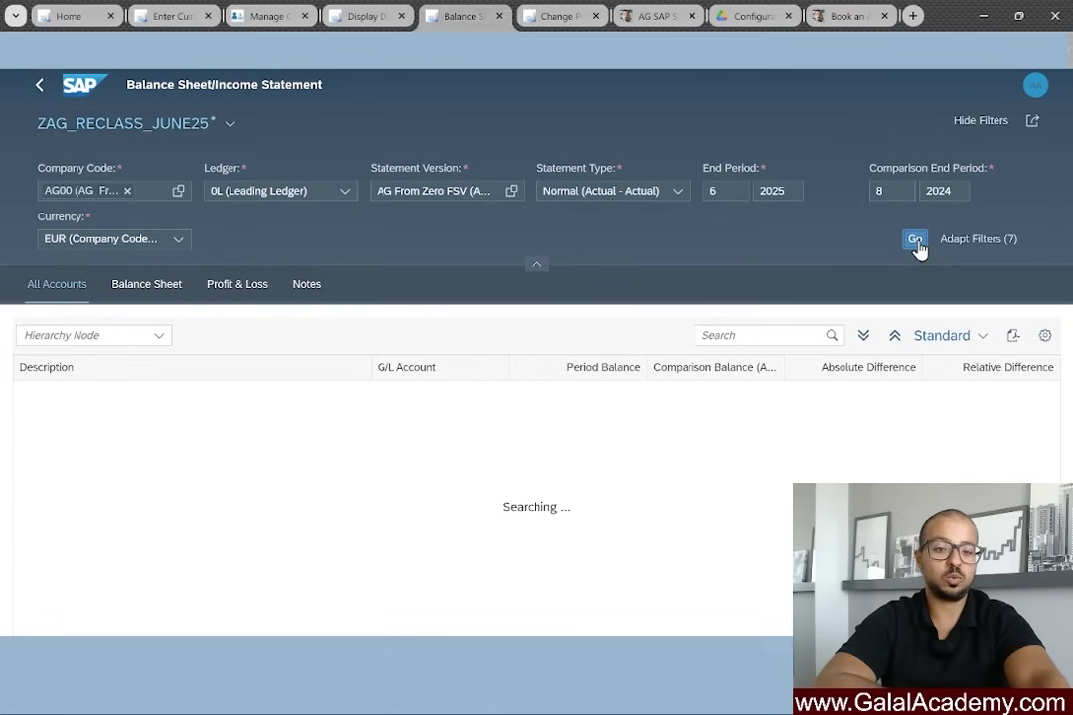
{"action": "double_click", "coordinate": [727, 190]}
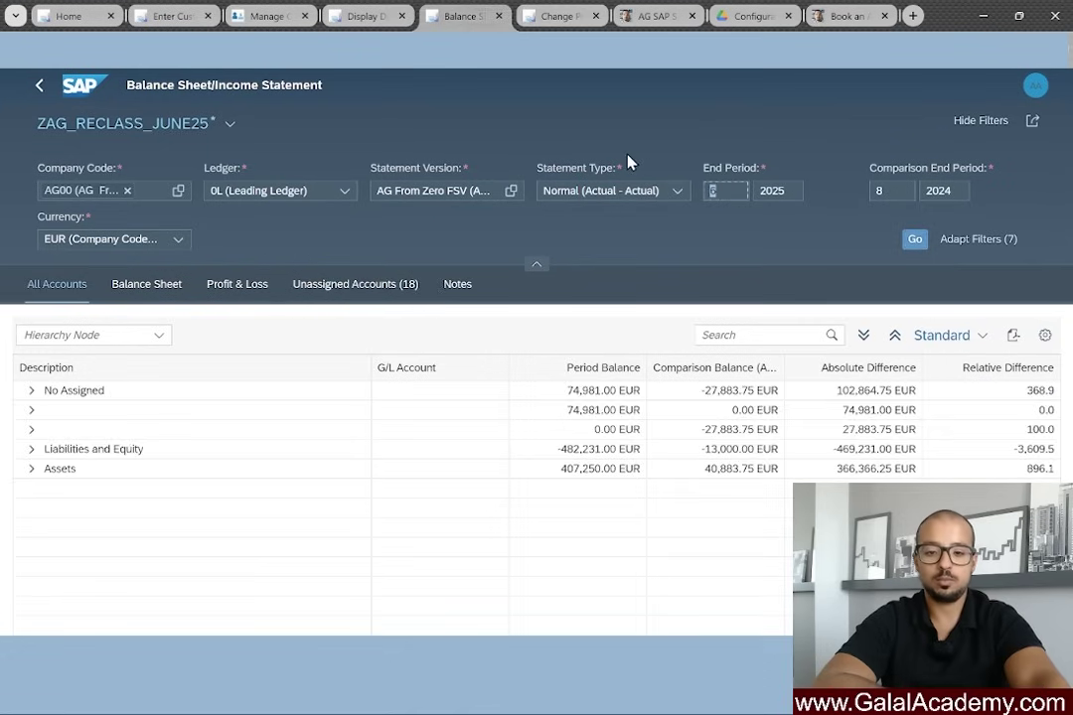
{"action": "type", "text": "7"}
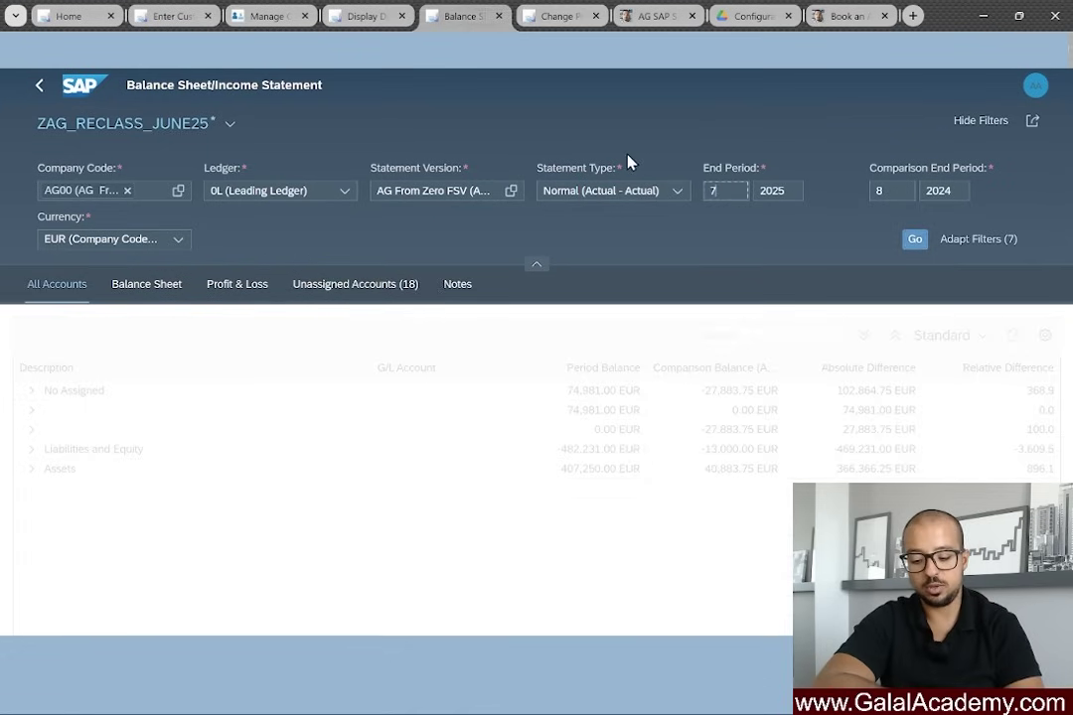
{"action": "left_click", "coordinate": [919, 244]}
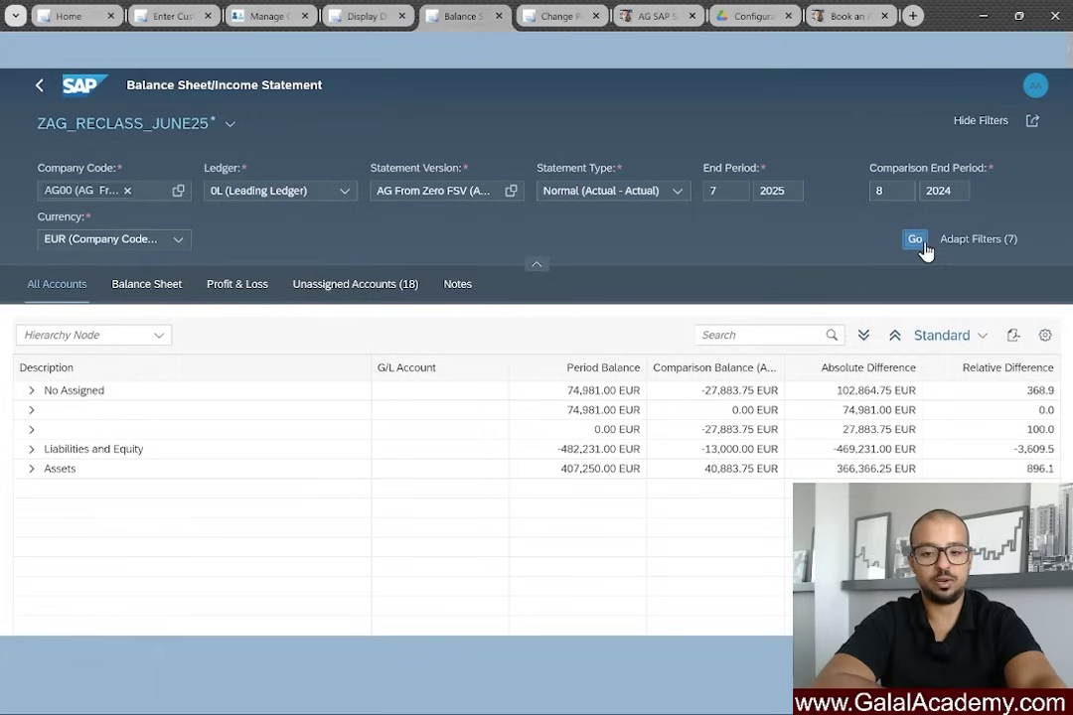
{"action": "left_click", "coordinate": [156, 288]}
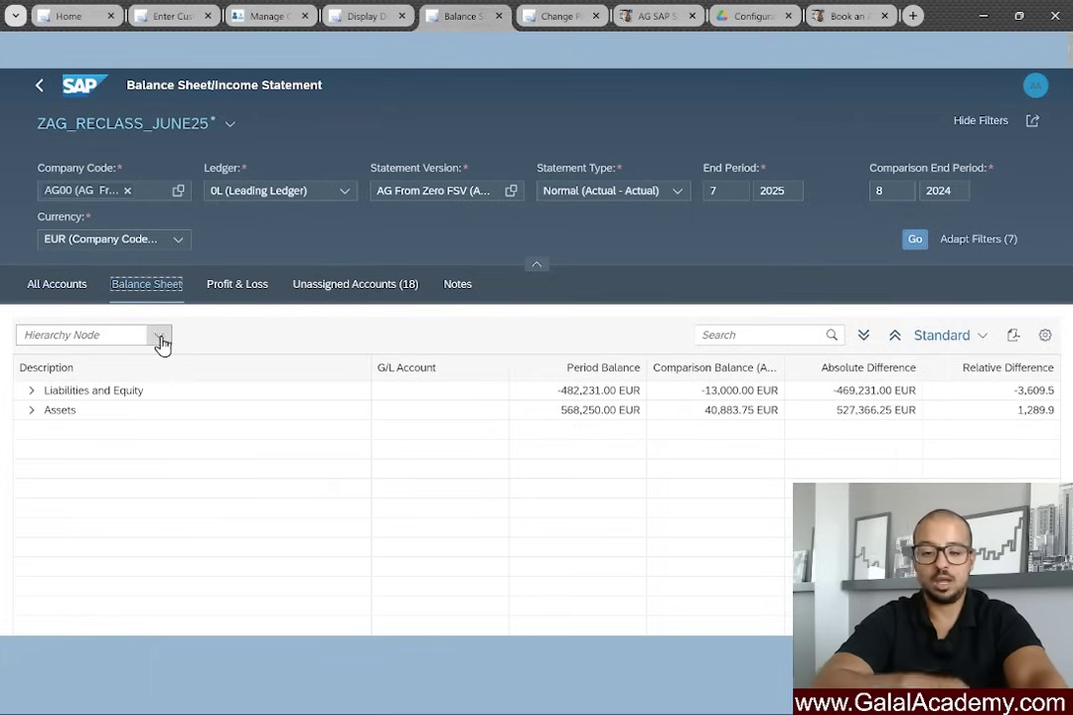
Expand Assets down to Domestic and Foreign Receivables and check the period balances of Domestic Customers and Foreign Customers.
{"action": "left_click", "coordinate": [34, 412]}
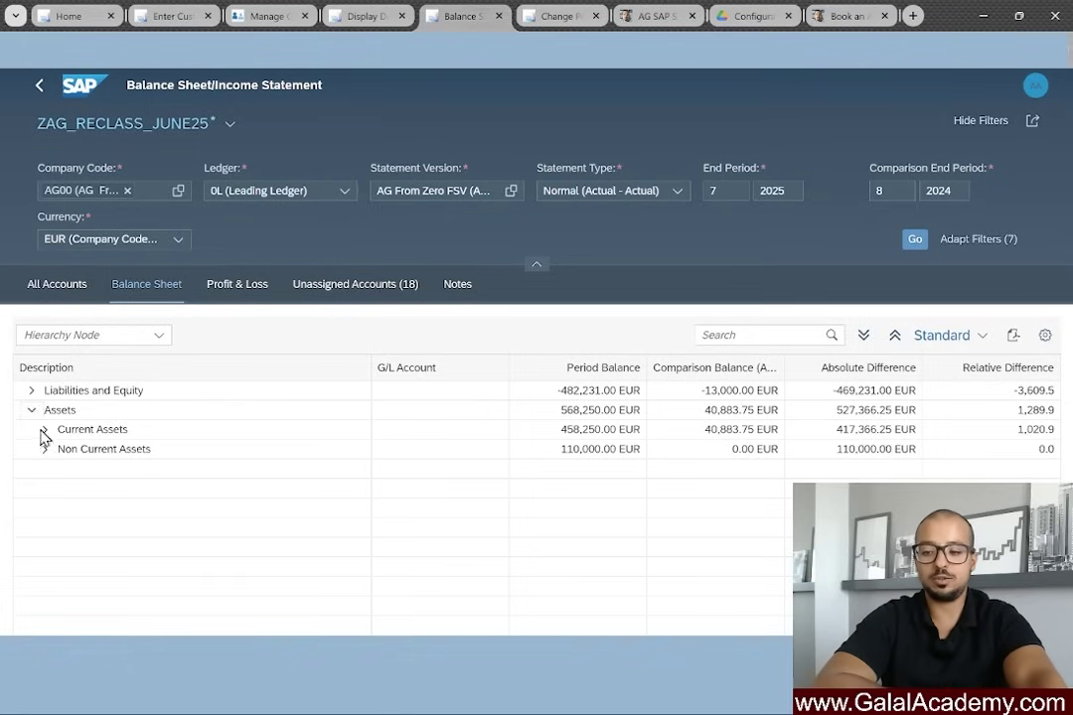
{"action": "left_click", "coordinate": [45, 431]}
{"action": "left_click", "coordinate": [58, 449]}
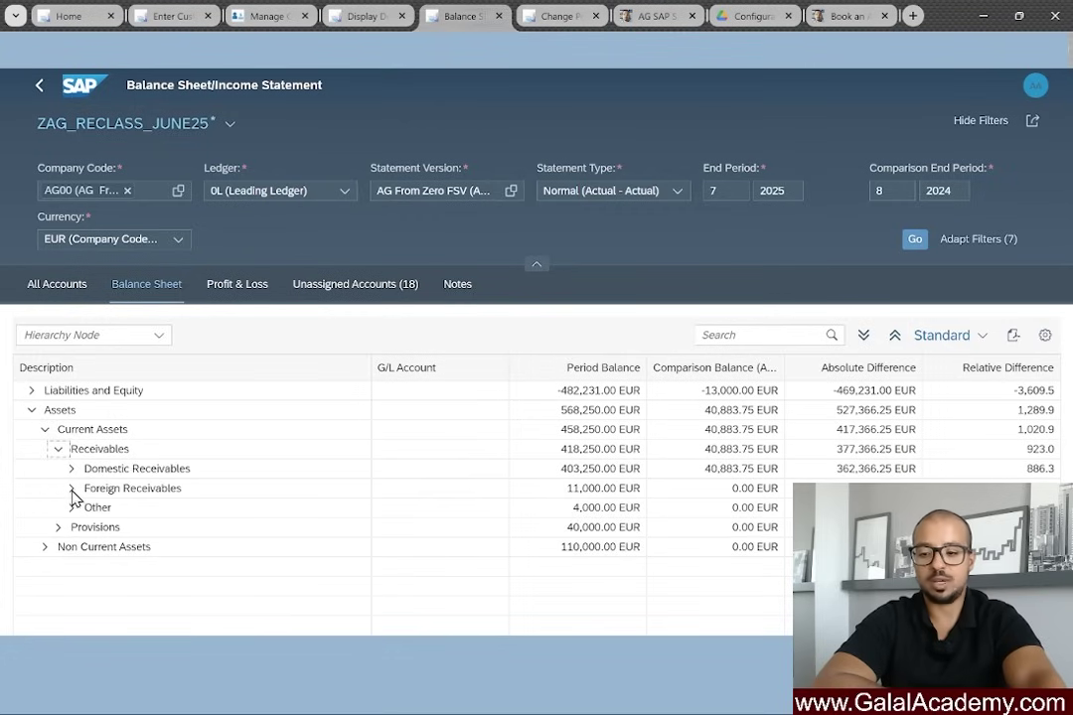
{"action": "left_click", "coordinate": [71, 469]}
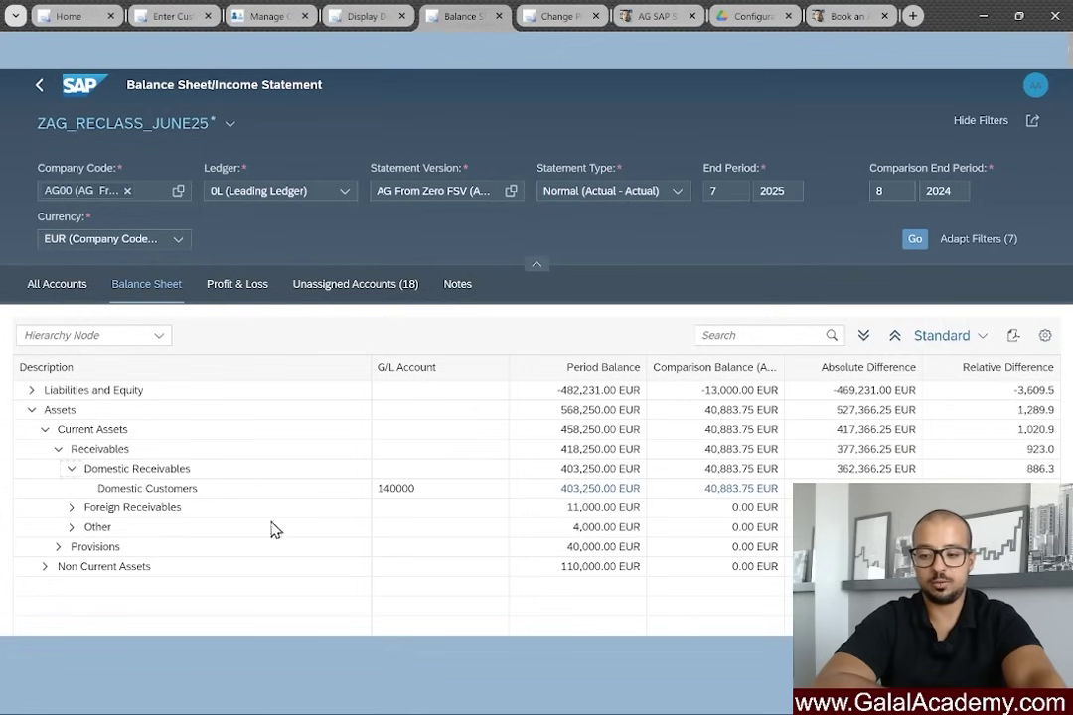
{"action": "left_click", "coordinate": [71, 508]}
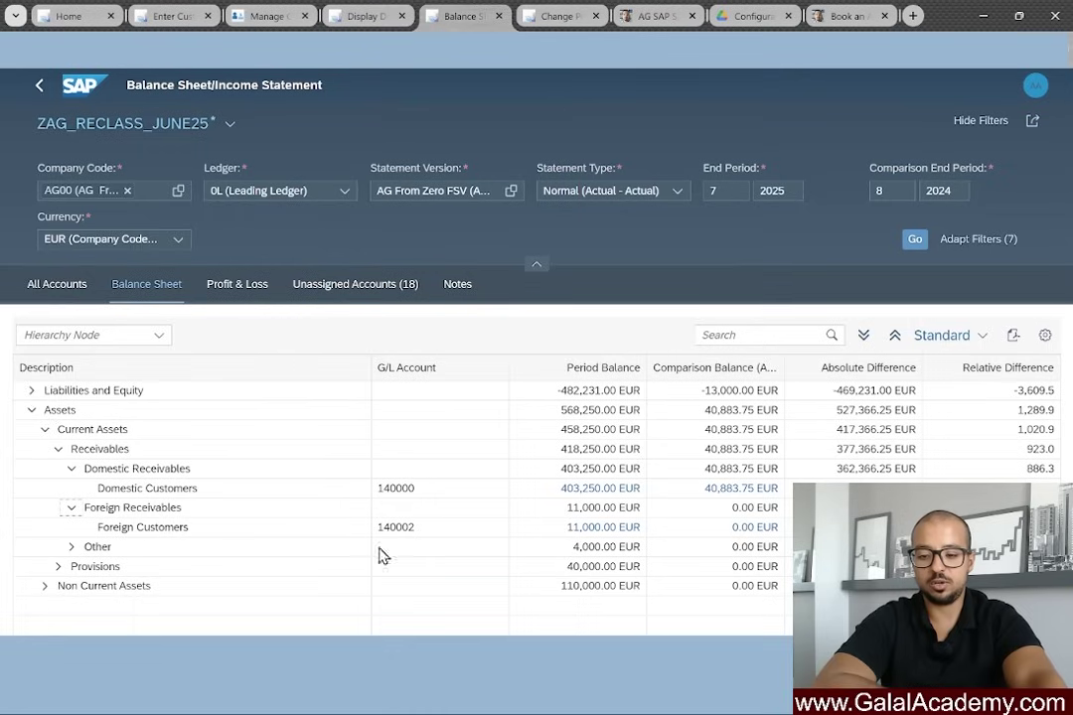
{"action": "left_click_drag", "start_coordinate": [571, 537], "coordinate": [640, 536]}
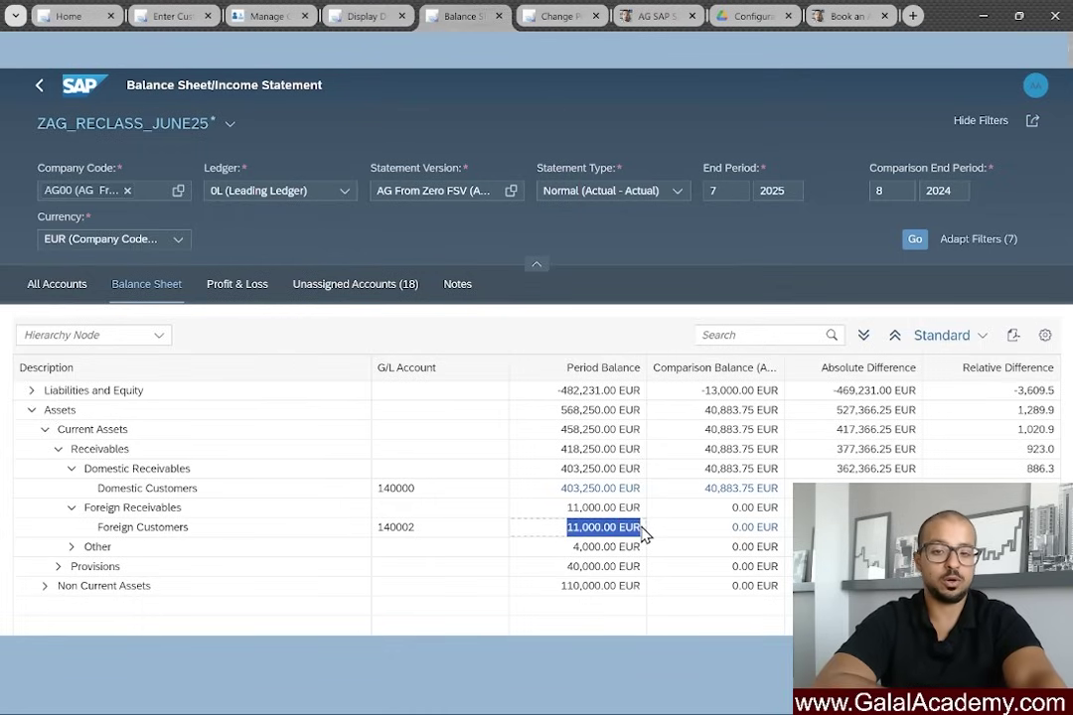
{"action": "left_click_drag", "start_coordinate": [97, 527], "coordinate": [287, 548]}
{"action": "left_click", "coordinate": [534, 536]}
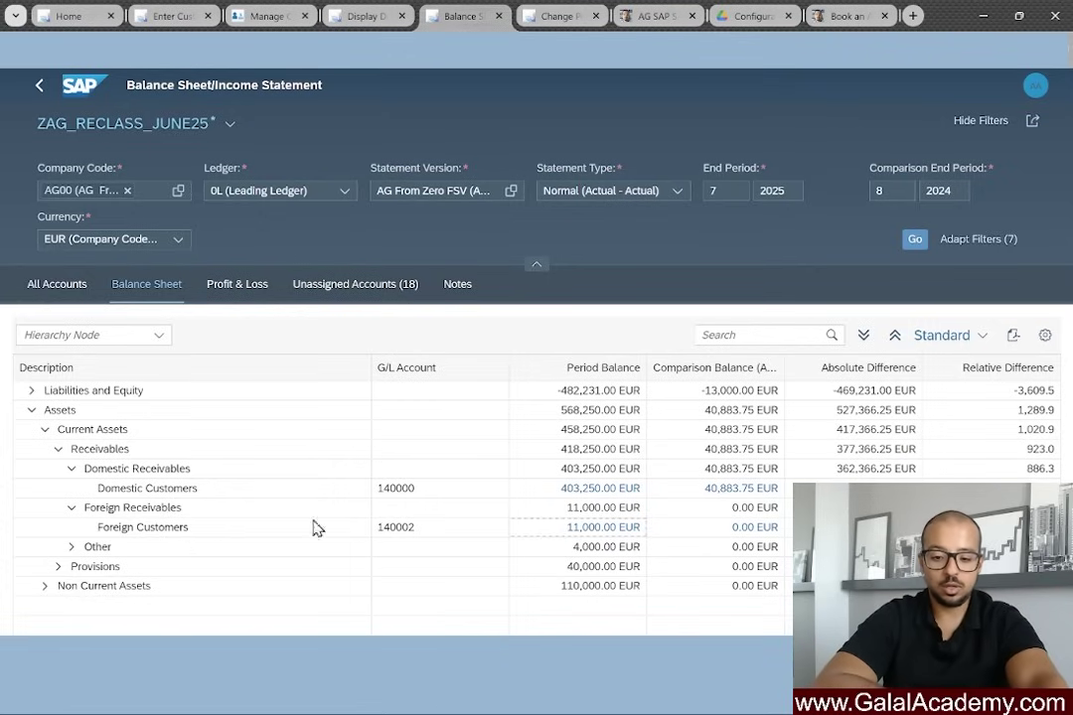
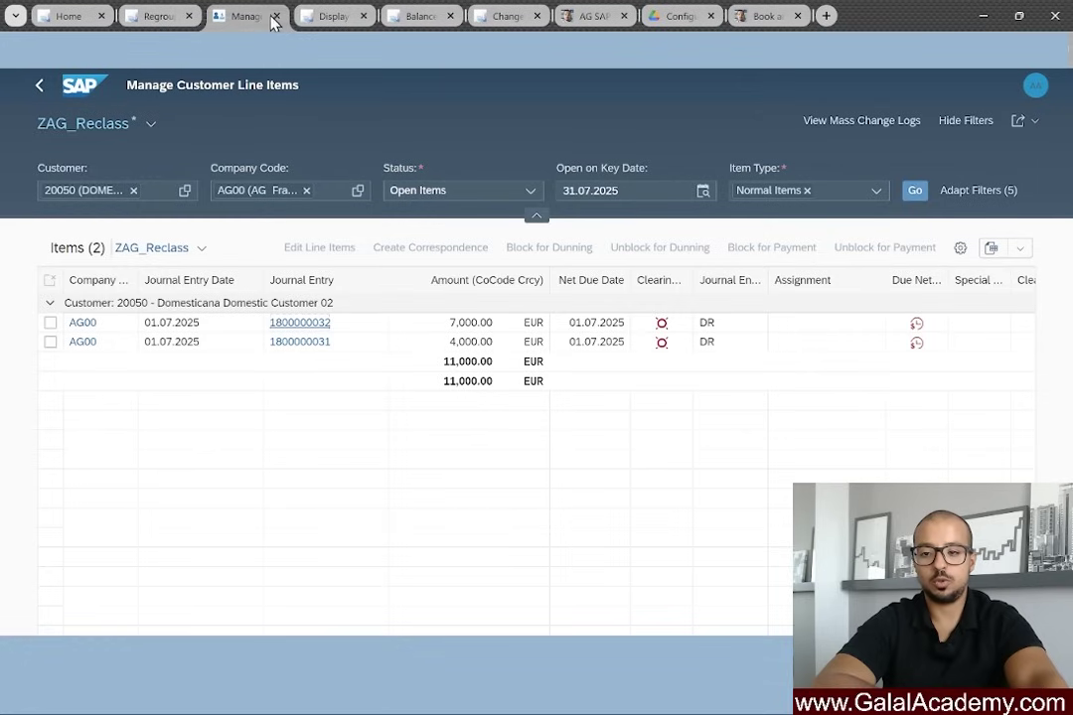
Close the customer line items, the displayed journal entry and the business partner change record.
{"action": "left_click", "coordinate": [277, 16]}
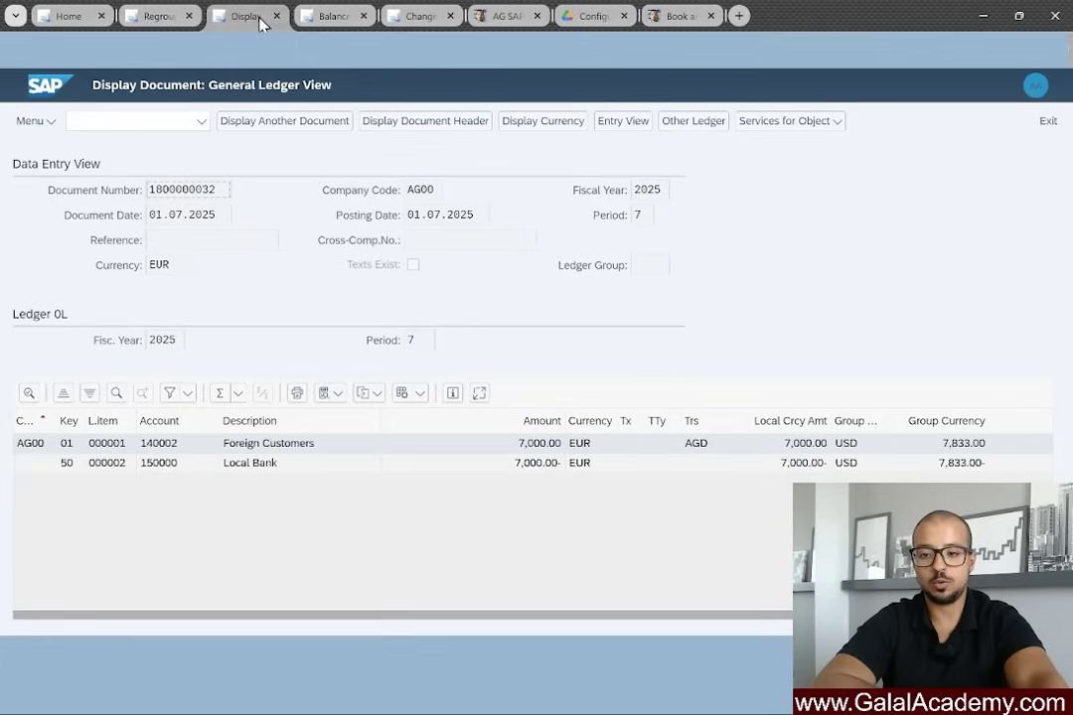
{"action": "left_click", "coordinate": [275, 16]}
{"action": "left_click", "coordinate": [275, 16]}
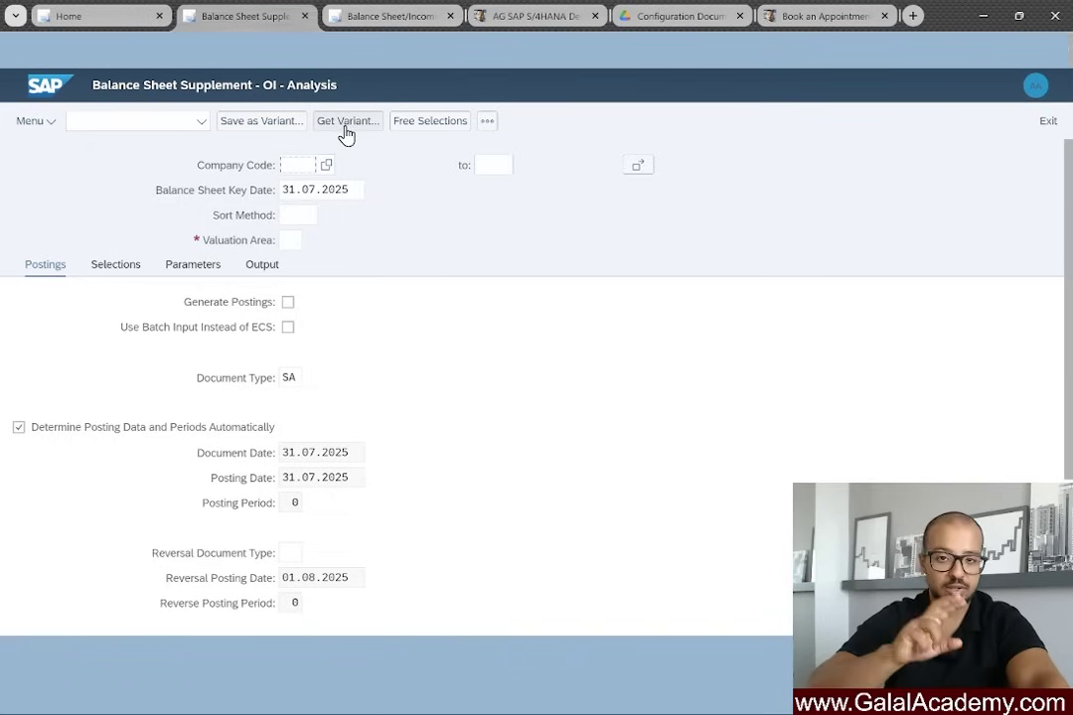
Load the saved variant for company code AG00 in the Balance Sheet Supplement report and set the balance sheet key date to 31.07.2025.
{"action": "left_click", "coordinate": [379, 123]}
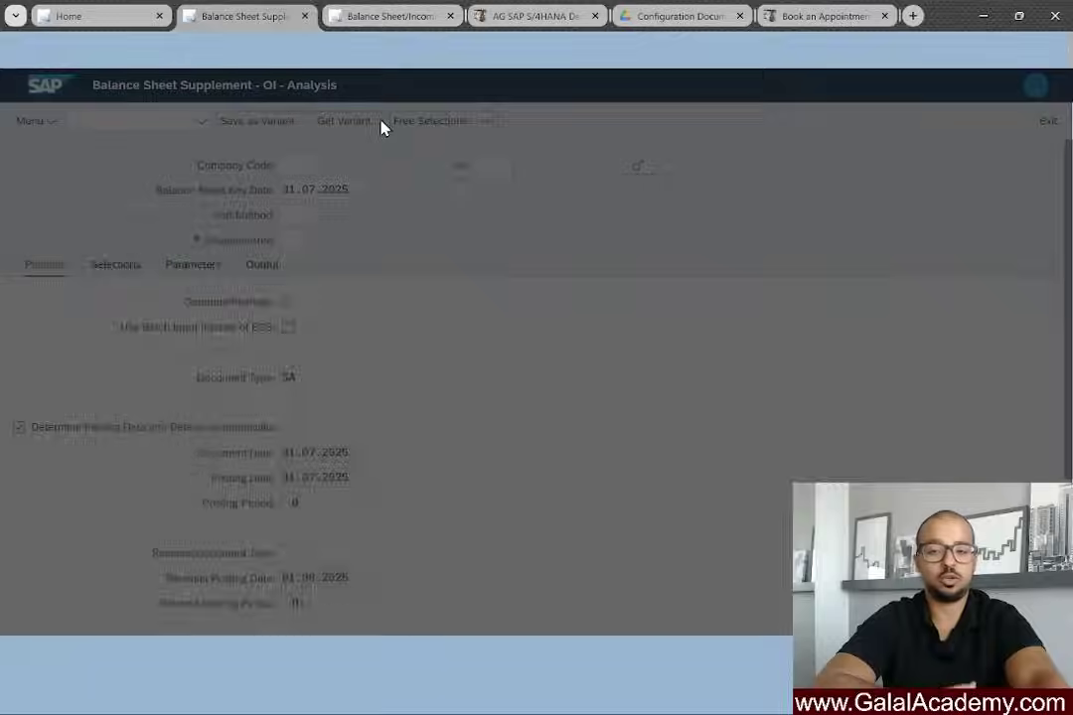
{"action": "double_click", "coordinate": [104, 296]}
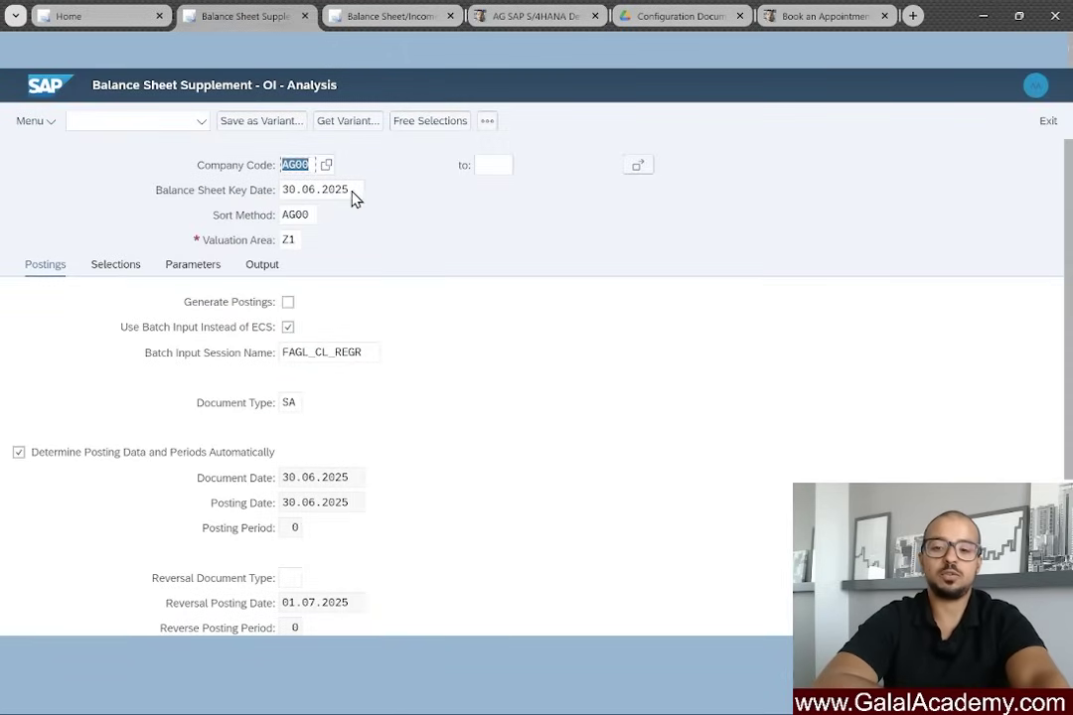
{"action": "left_click", "coordinate": [355, 191]}
{"action": "key", "text": "BackSpace"}
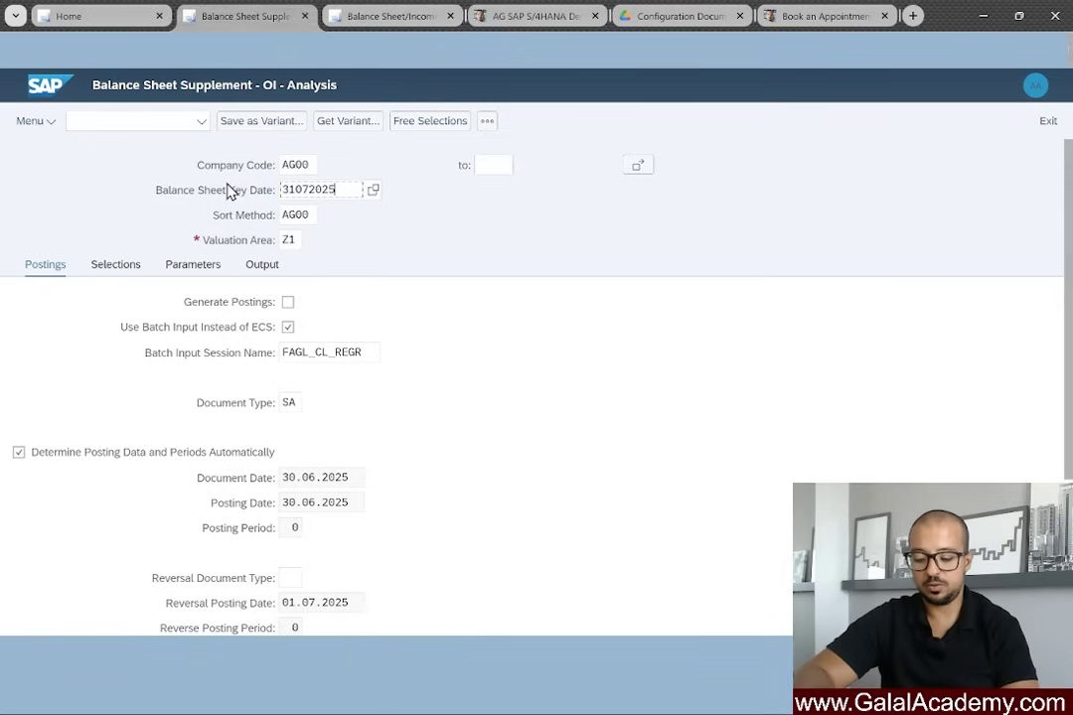
{"action": "key", "text": "Return"}
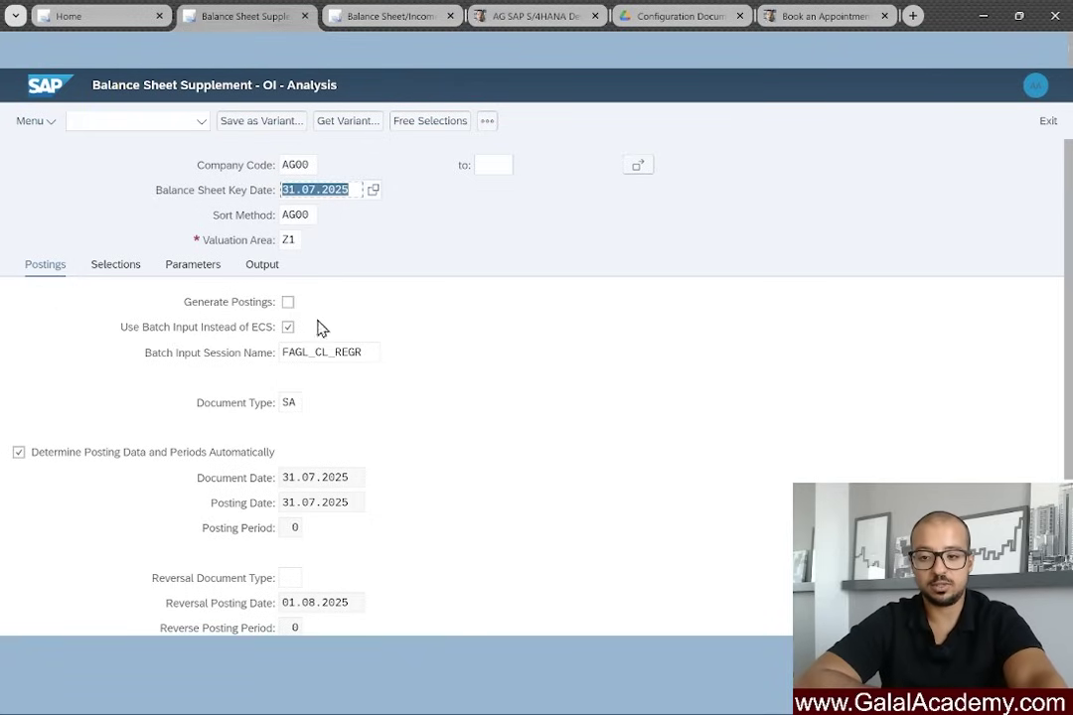
{"action": "scroll", "coordinate": [282, 317], "scroll_direction": "down", "scroll_amount": 3}
{"action": "scroll", "coordinate": [318, 314], "scroll_direction": "up", "scroll_amount": 3}
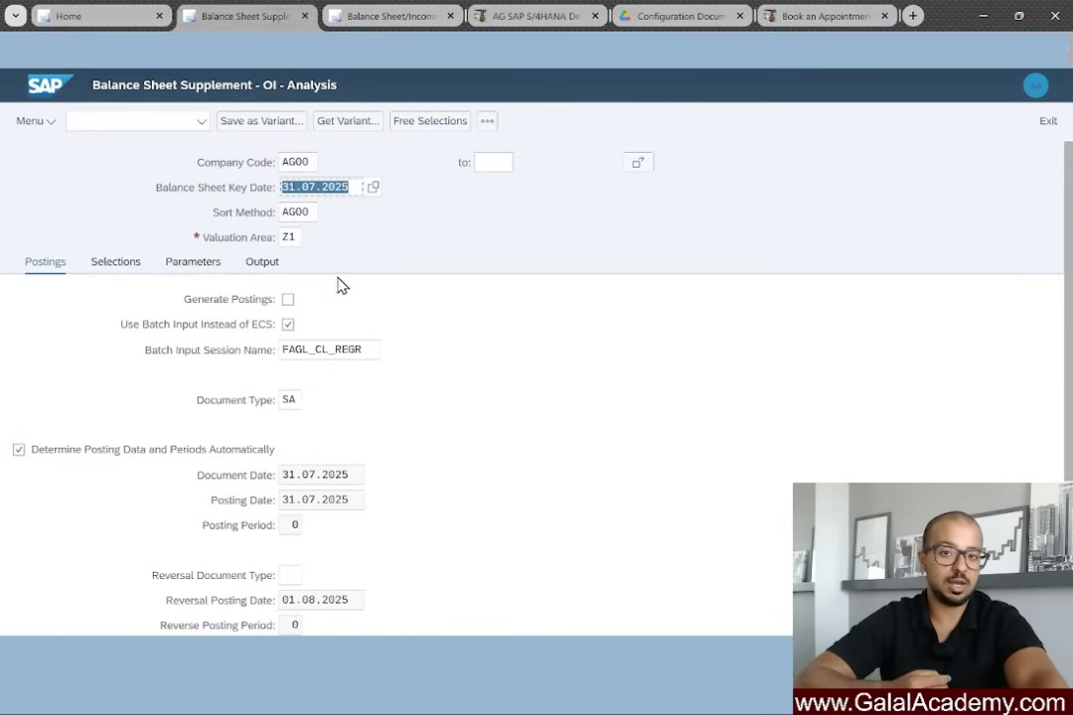
{"action": "scroll", "coordinate": [328, 389], "scroll_direction": "down", "scroll_amount": 3}
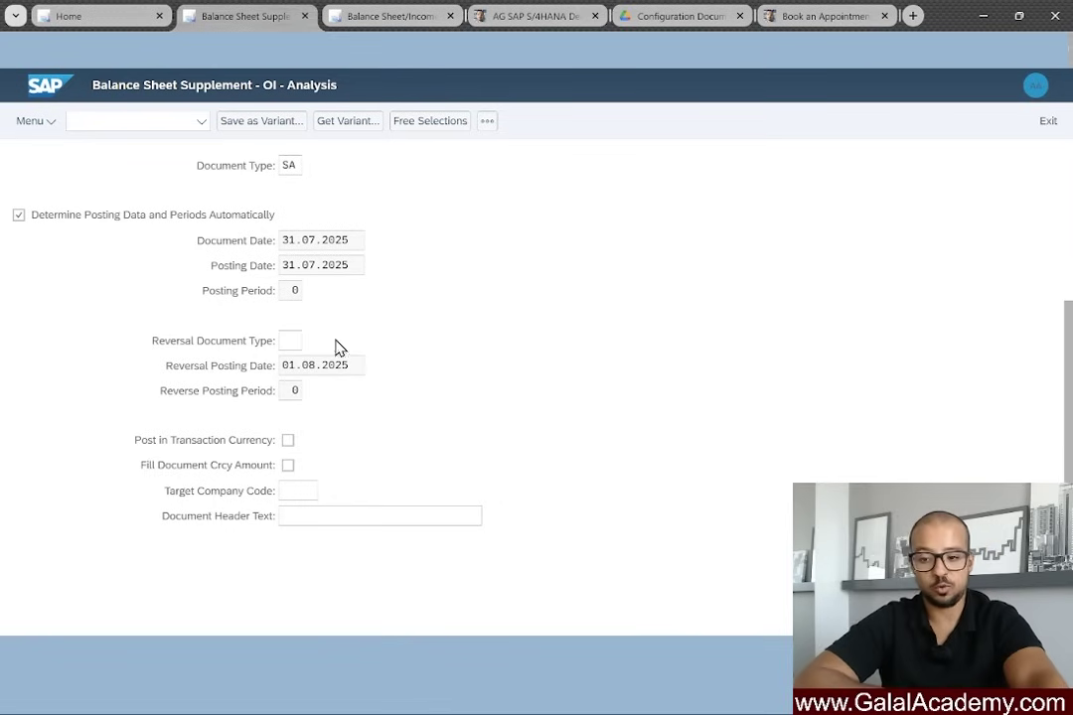
{"action": "scroll", "coordinate": [356, 298], "scroll_direction": "up", "scroll_amount": 3}
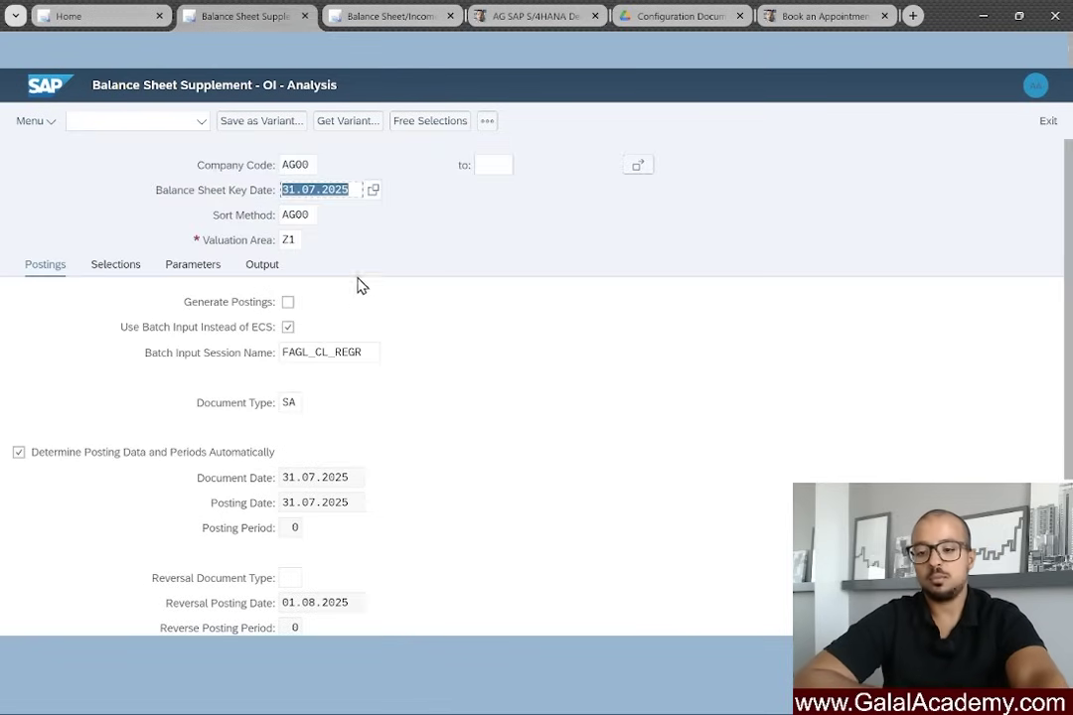
Replace the customer selection for account type D with the invoiced customer's number, check the parameters and run the analysis without generating postings.
{"action": "left_click", "coordinate": [113, 265]}
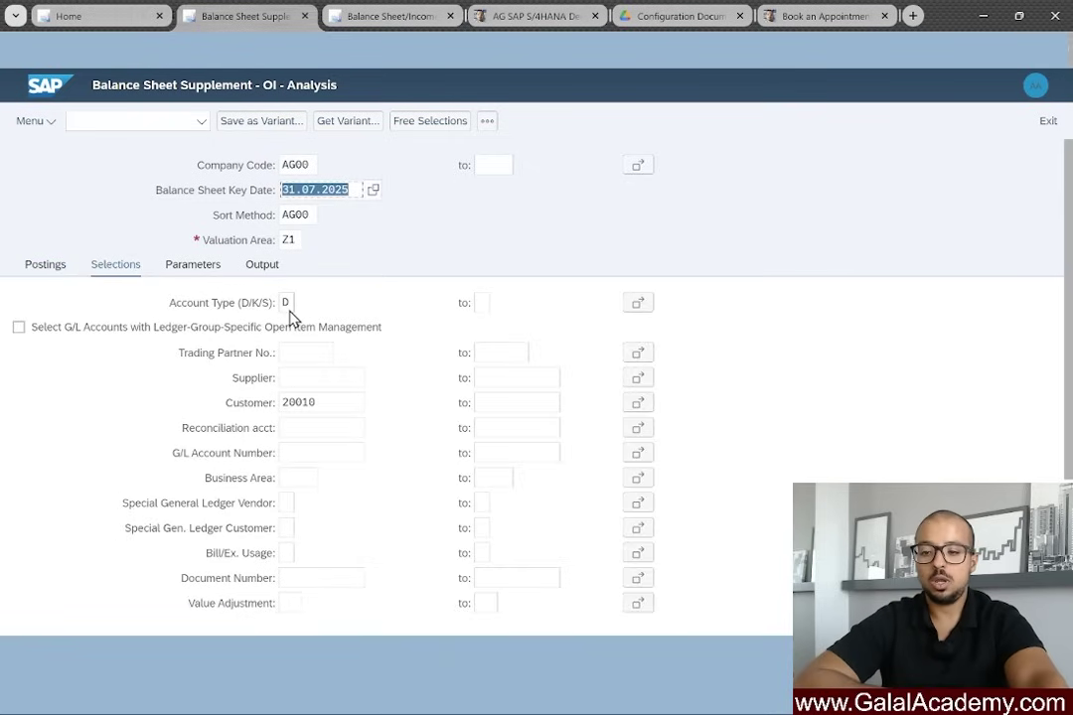
{"action": "left_click", "coordinate": [293, 310]}
{"action": "left_click", "coordinate": [332, 415]}
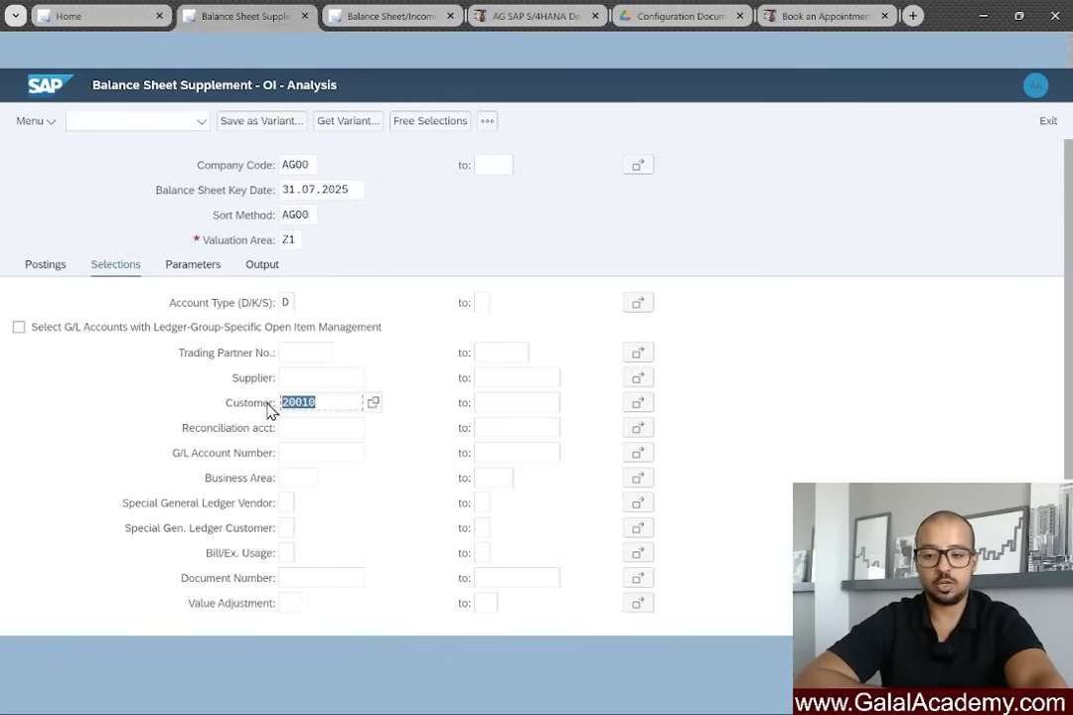
{"action": "left_click", "coordinate": [318, 399]}
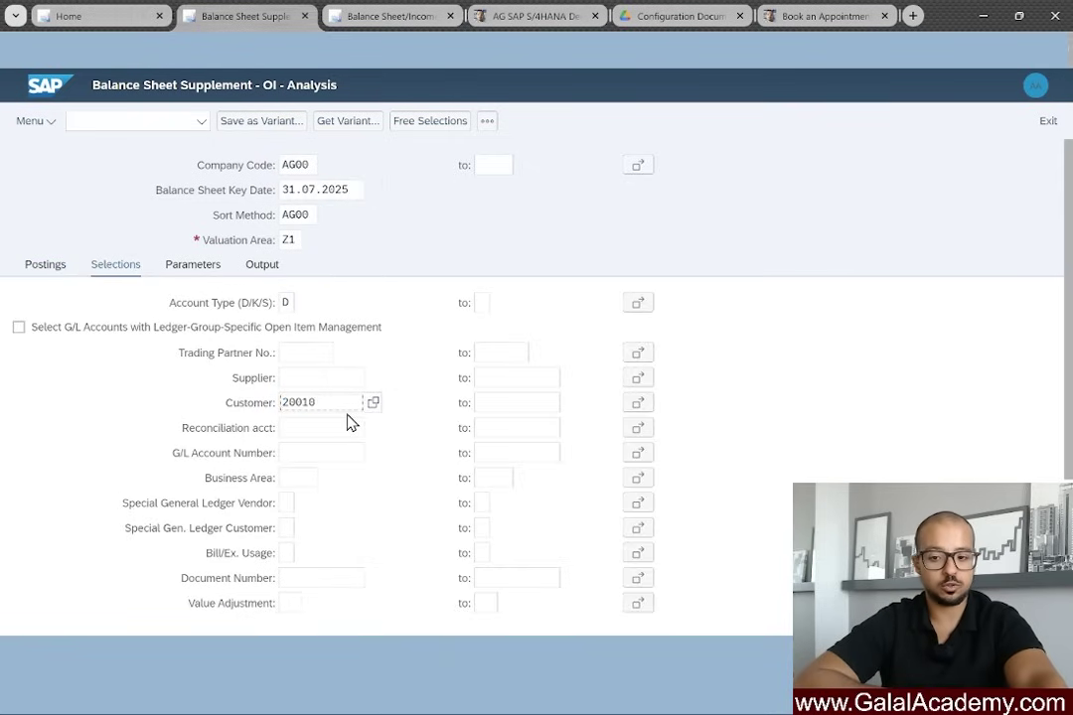
{"action": "type", "text": "50"}
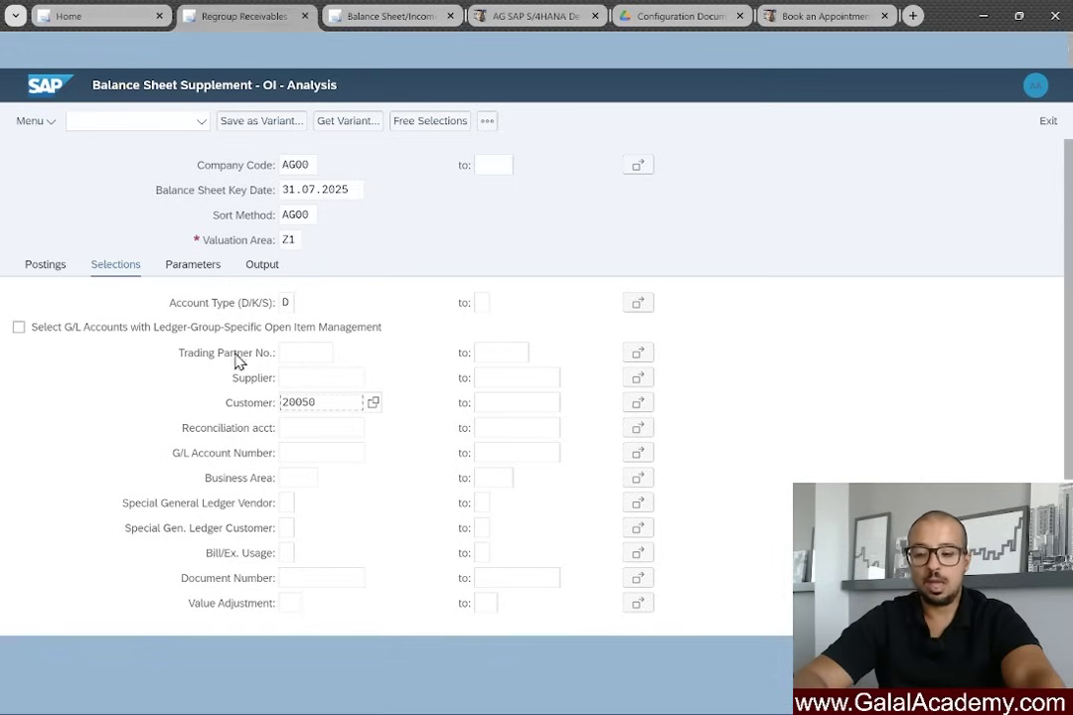
{"action": "left_click", "coordinate": [193, 264]}
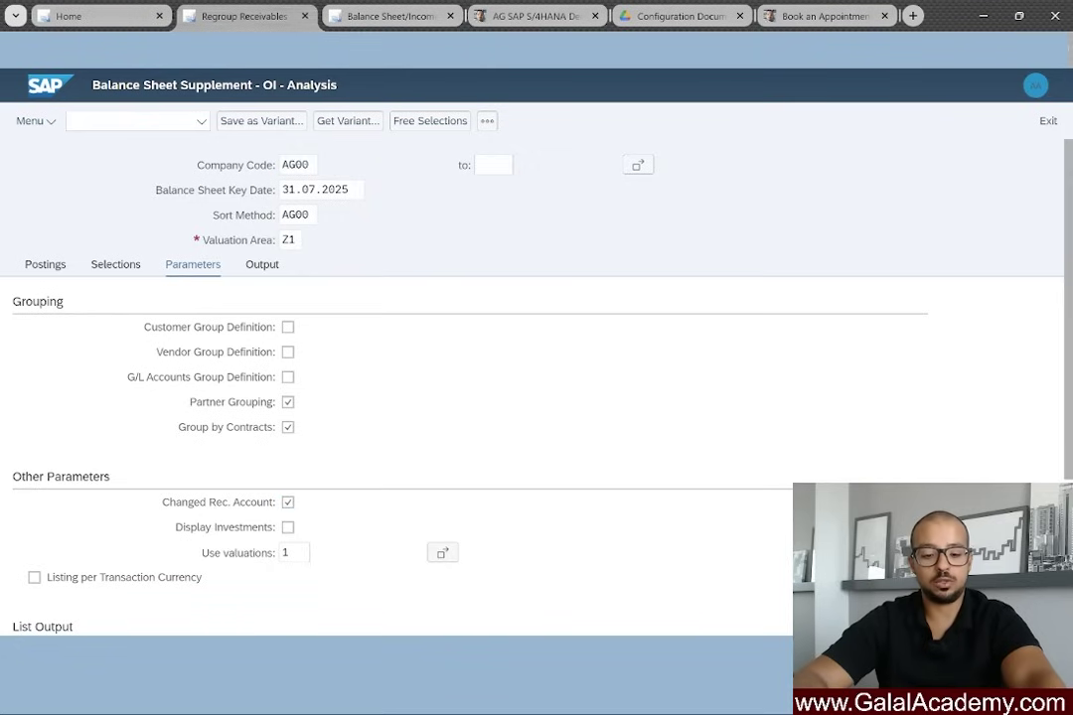
{"action": "key", "text": "F8"}
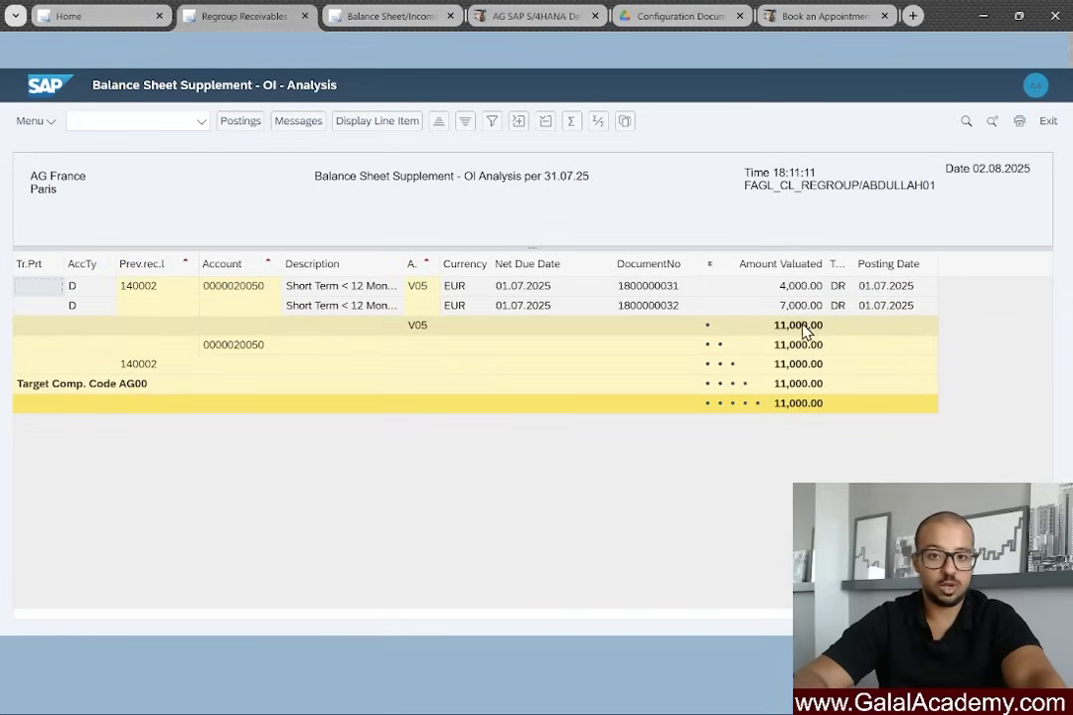
Display the posting proposal and move the line item description Text column directly after the G/L Account column.
{"action": "left_click", "coordinate": [241, 120]}
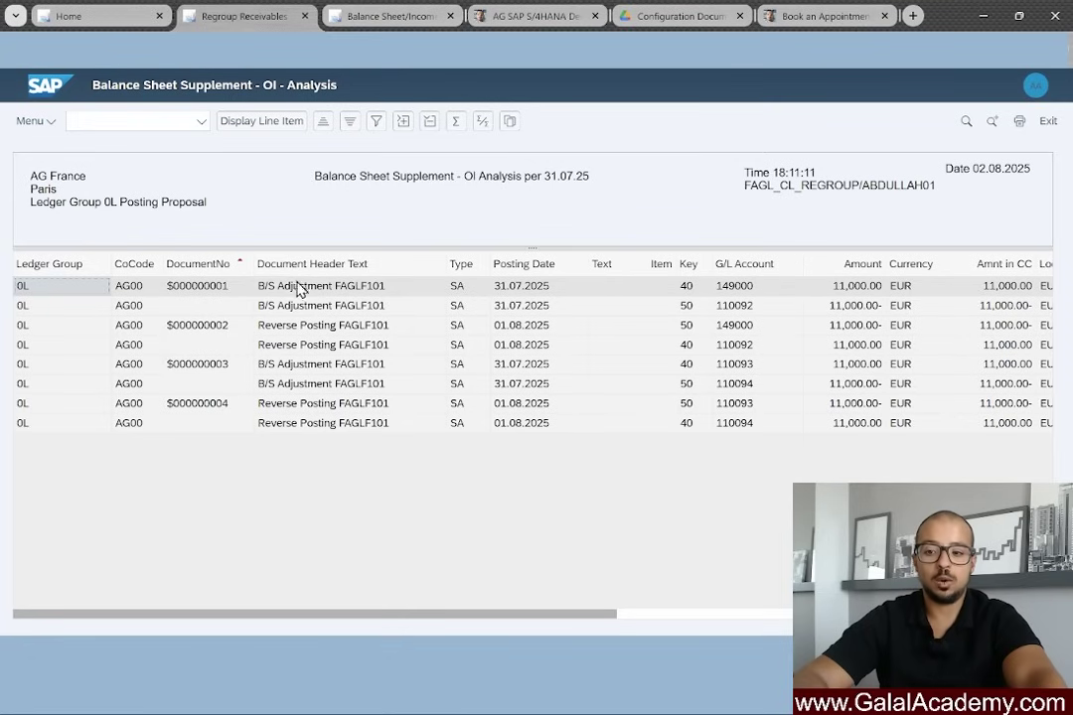
{"action": "left_click_drag", "start_coordinate": [442, 618], "coordinate": [878, 616]}
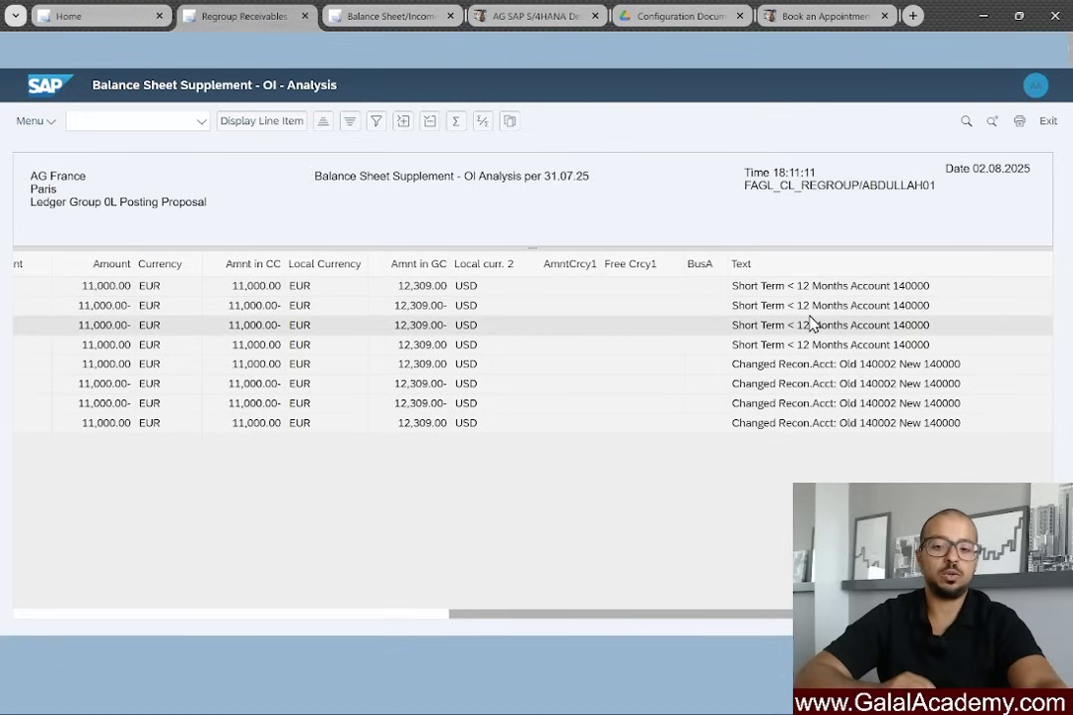
{"action": "left_click", "coordinate": [842, 266]}
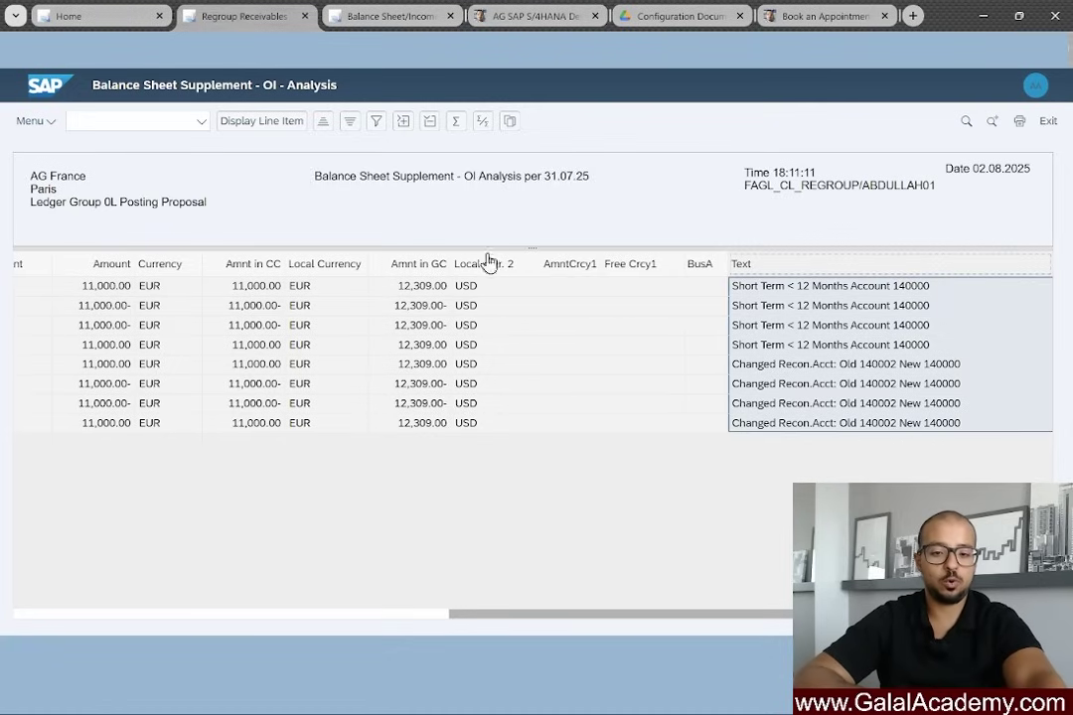
{"action": "left_click_drag", "start_coordinate": [839, 290], "coordinate": [45, 280]}
{"action": "left_click_drag", "start_coordinate": [528, 621], "coordinate": [110, 593]}
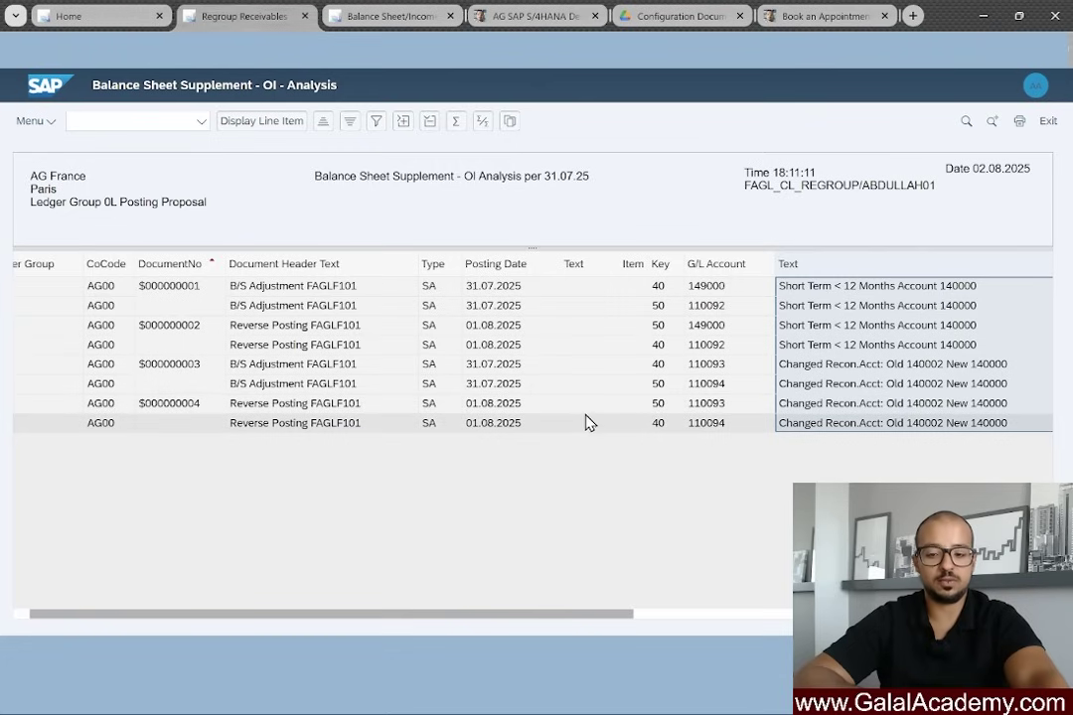
Examine the proposal's adjustment and reversal lines for the changed reconciliation account, with their posting dates and G/L accounts.
{"action": "scroll", "coordinate": [842, 370], "scroll_direction": "right", "scroll_amount": 1}
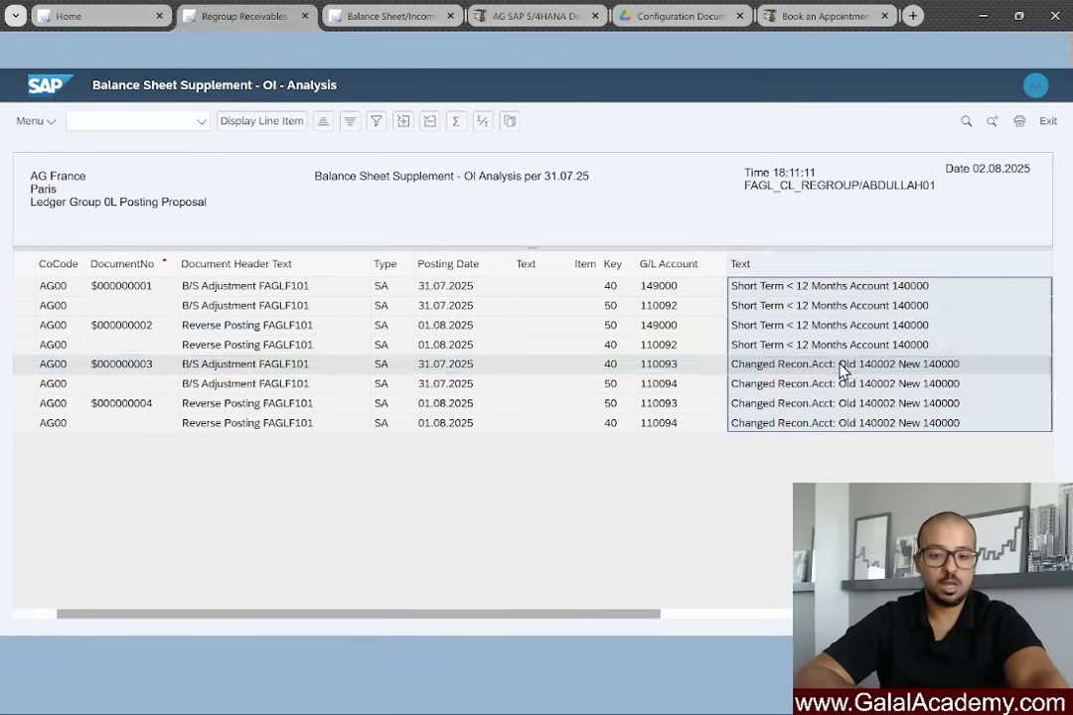
{"action": "left_click", "coordinate": [842, 368]}
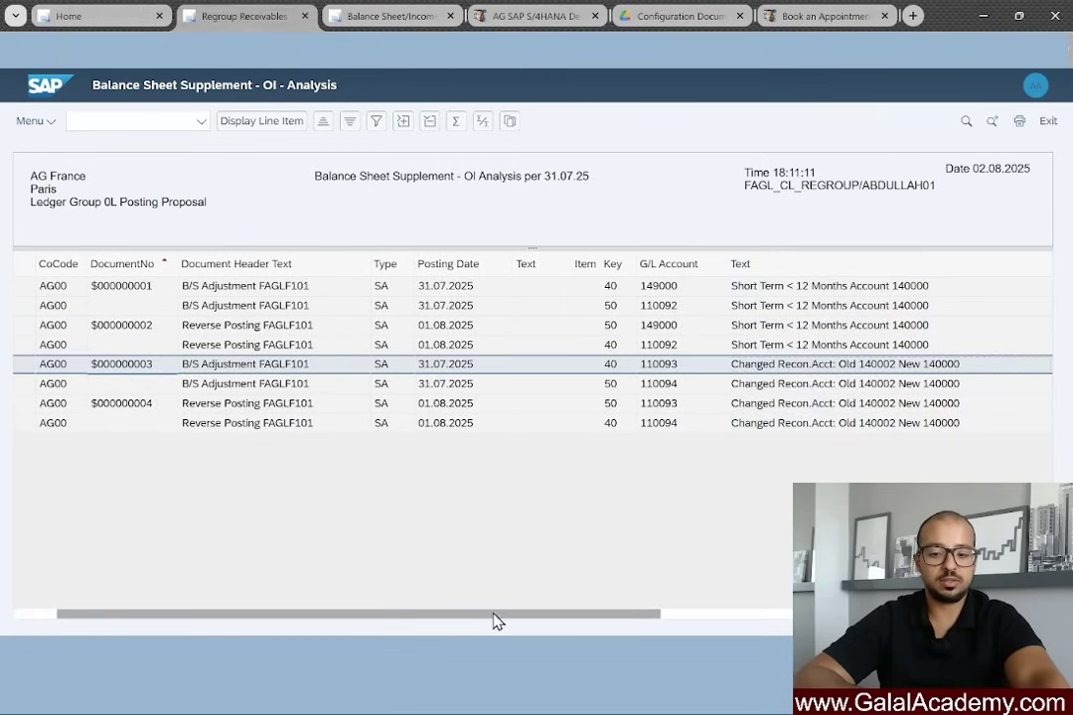
{"action": "left_click_drag", "start_coordinate": [492, 616], "coordinate": [438, 612]}
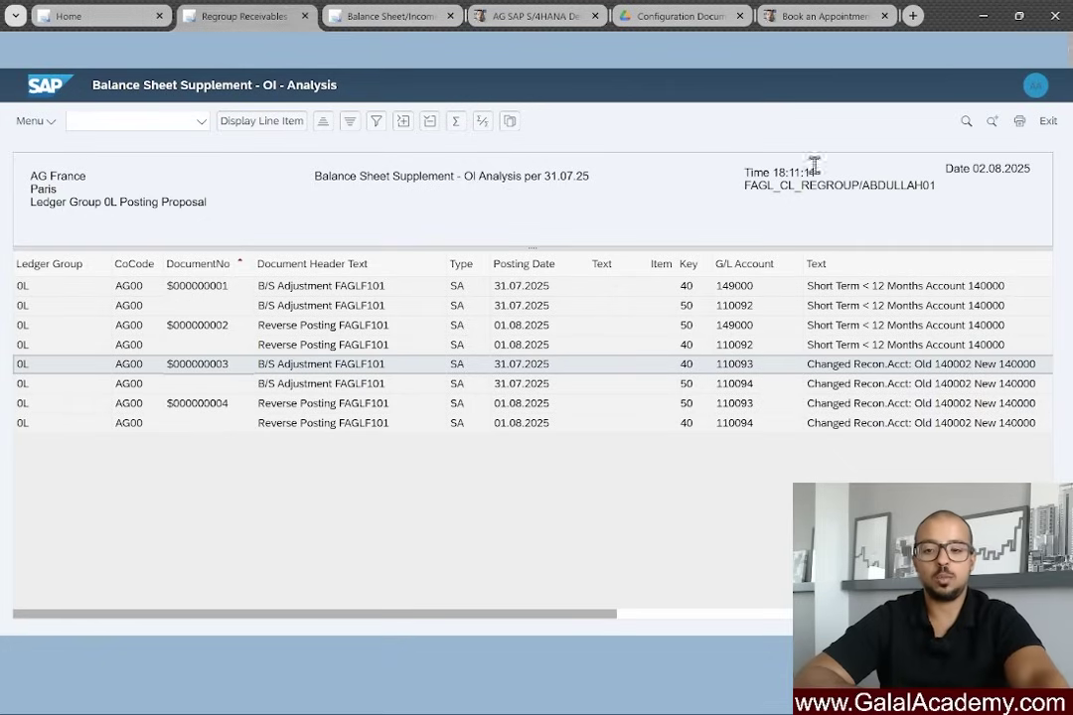
Return to the selection screen, activate Generate Postings with batch input kept on and run the analysis again.
{"action": "left_click", "coordinate": [1048, 122]}
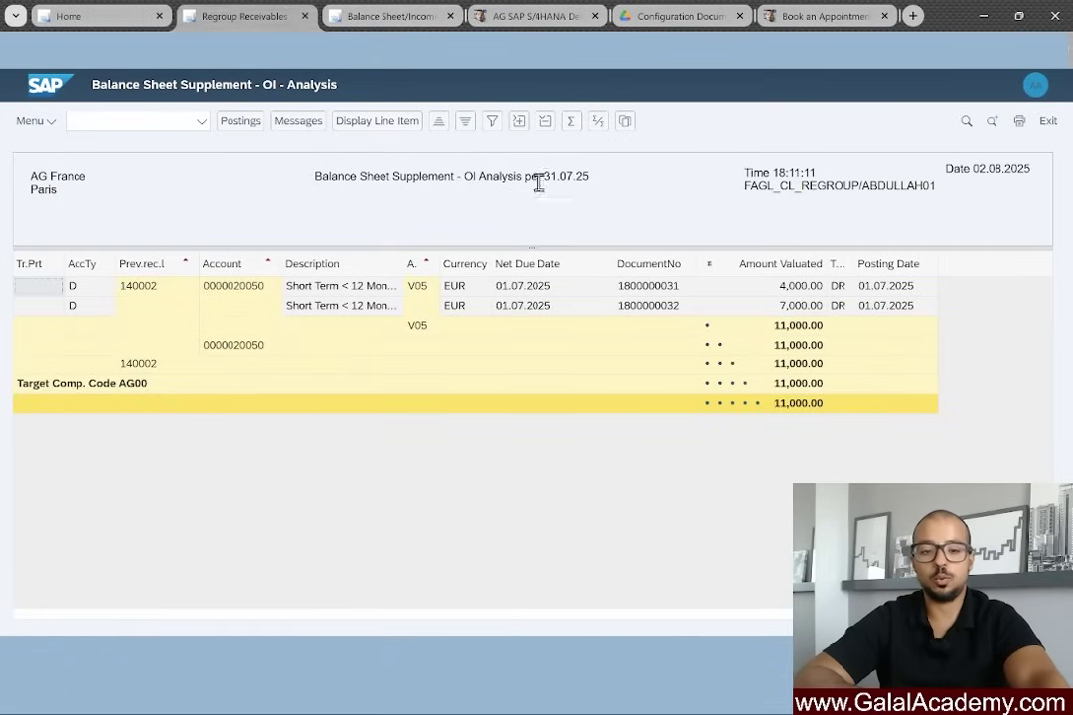
{"action": "left_click", "coordinate": [1048, 120]}
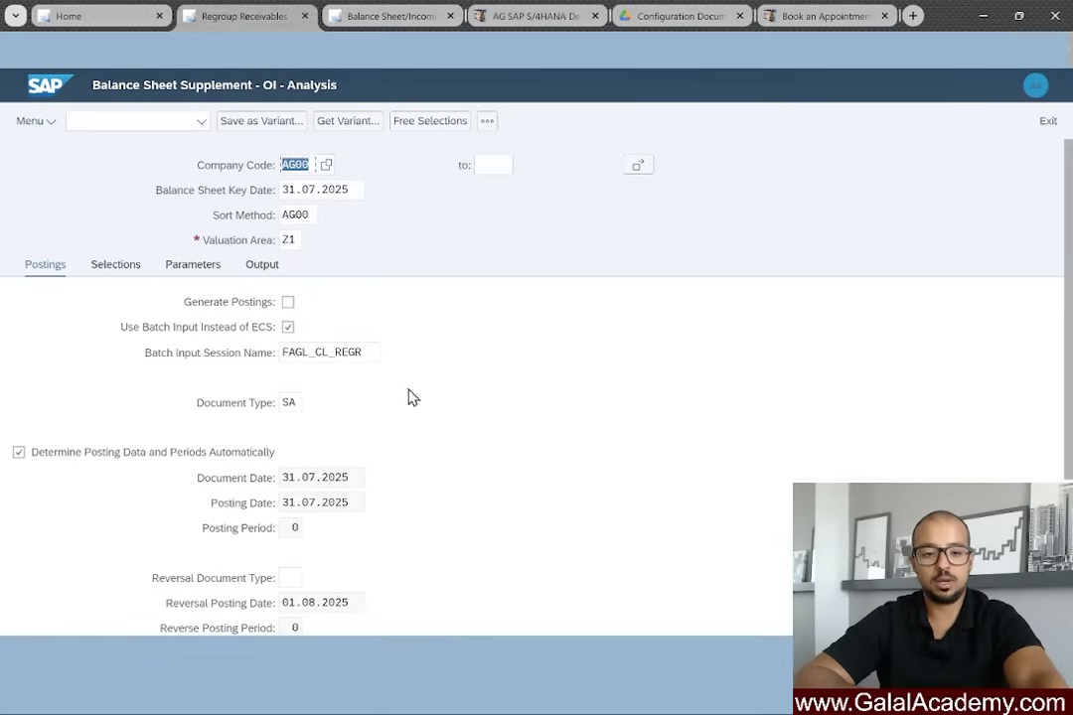
{"action": "left_click", "coordinate": [287, 301]}
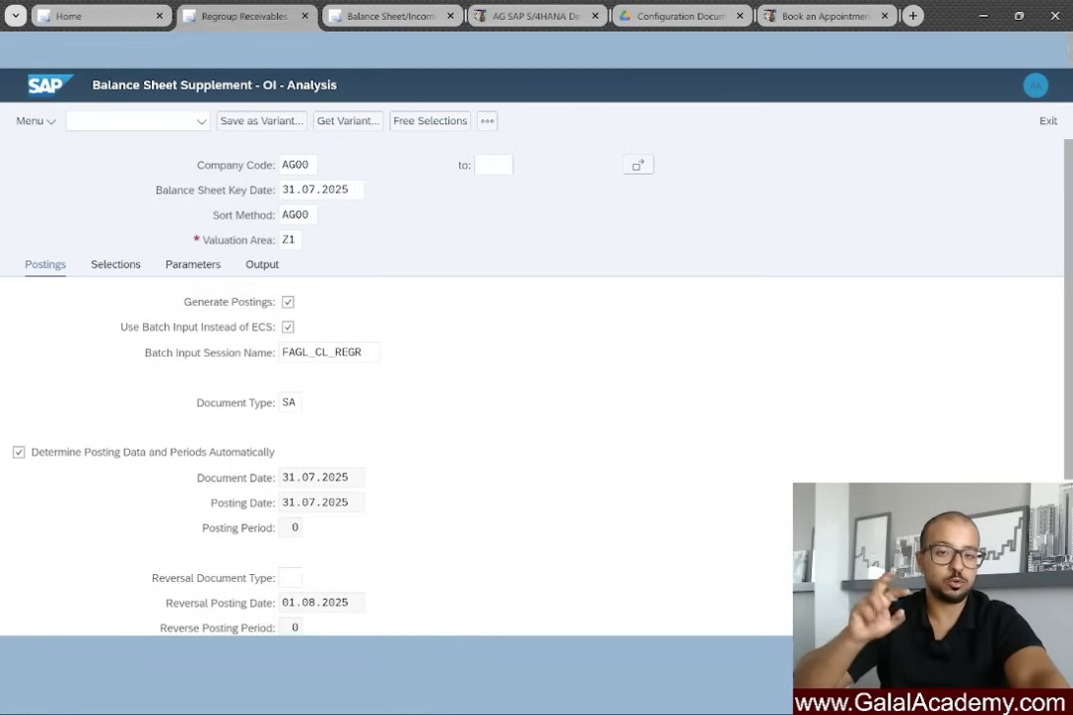
{"action": "key", "text": "F8"}
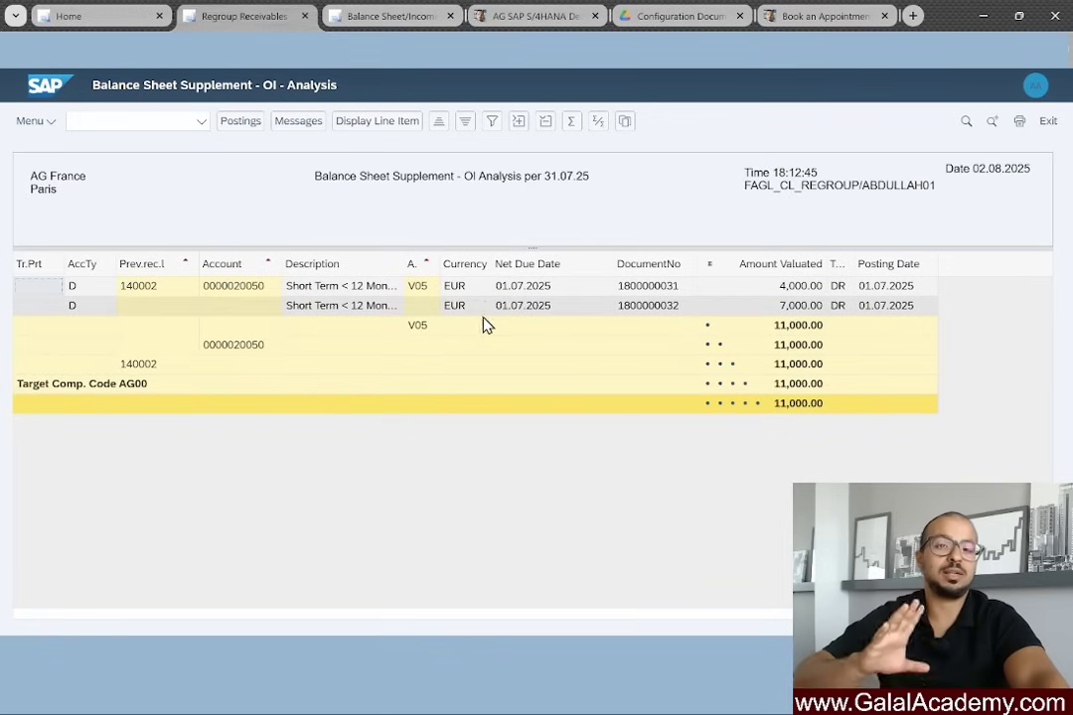
Leave the analysis result for the overview of batch input sessions.
{"action": "left_click", "coordinate": [45, 122]}
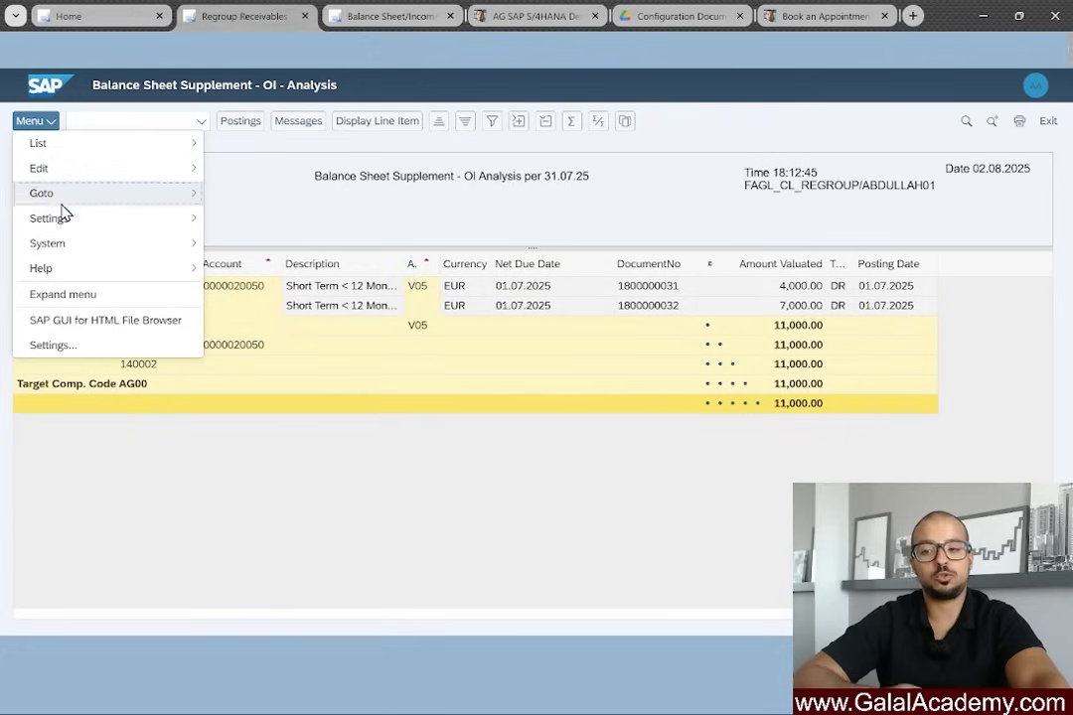
{"action": "mouse_move", "coordinate": [71, 243]}
{"action": "mouse_move", "coordinate": [312, 295]}
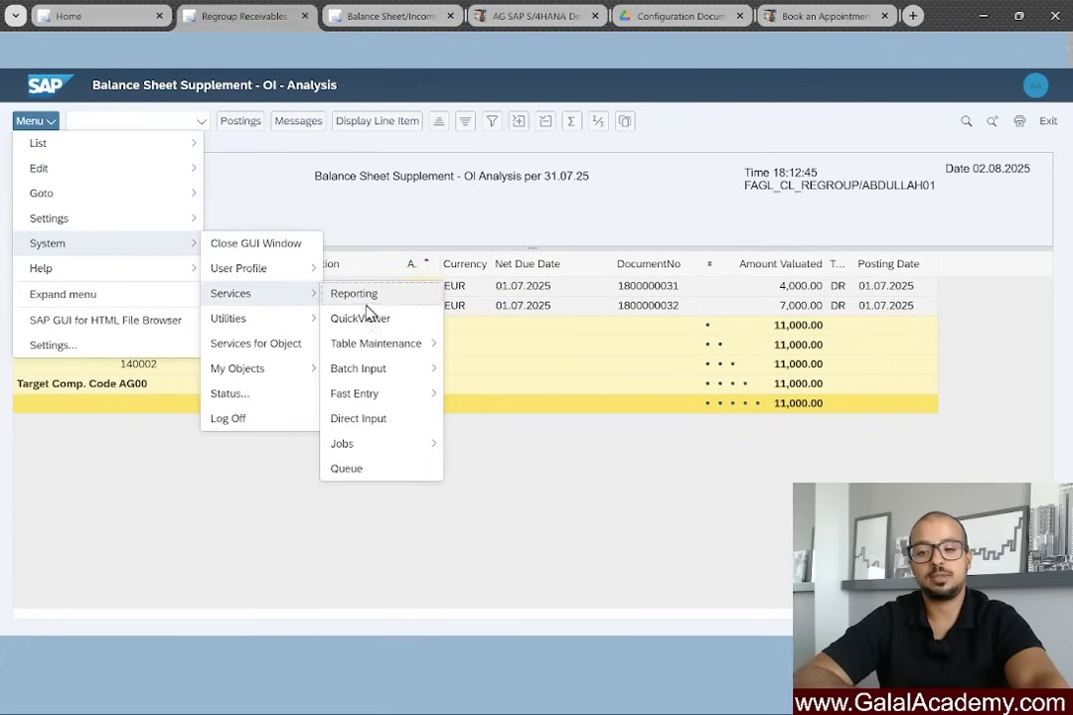
{"action": "mouse_move", "coordinate": [410, 372]}
{"action": "left_click", "coordinate": [524, 377]}
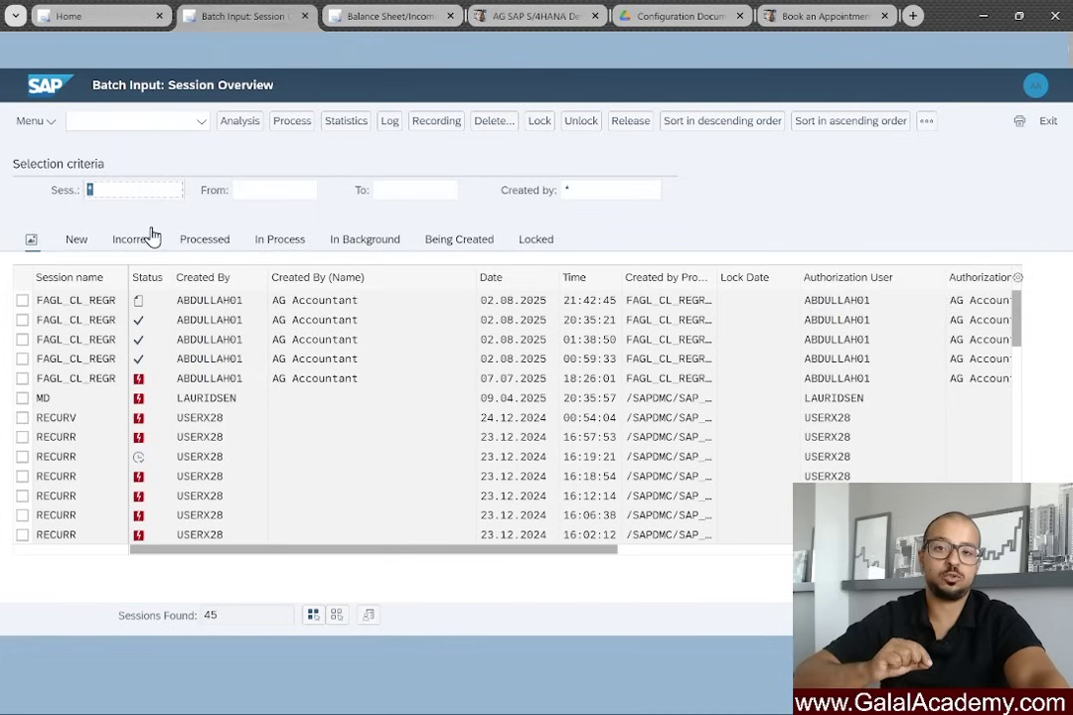
Process the newest FAGL_CL_REGR session in Display errors only mode and return to the session overview.
{"action": "left_click", "coordinate": [24, 303]}
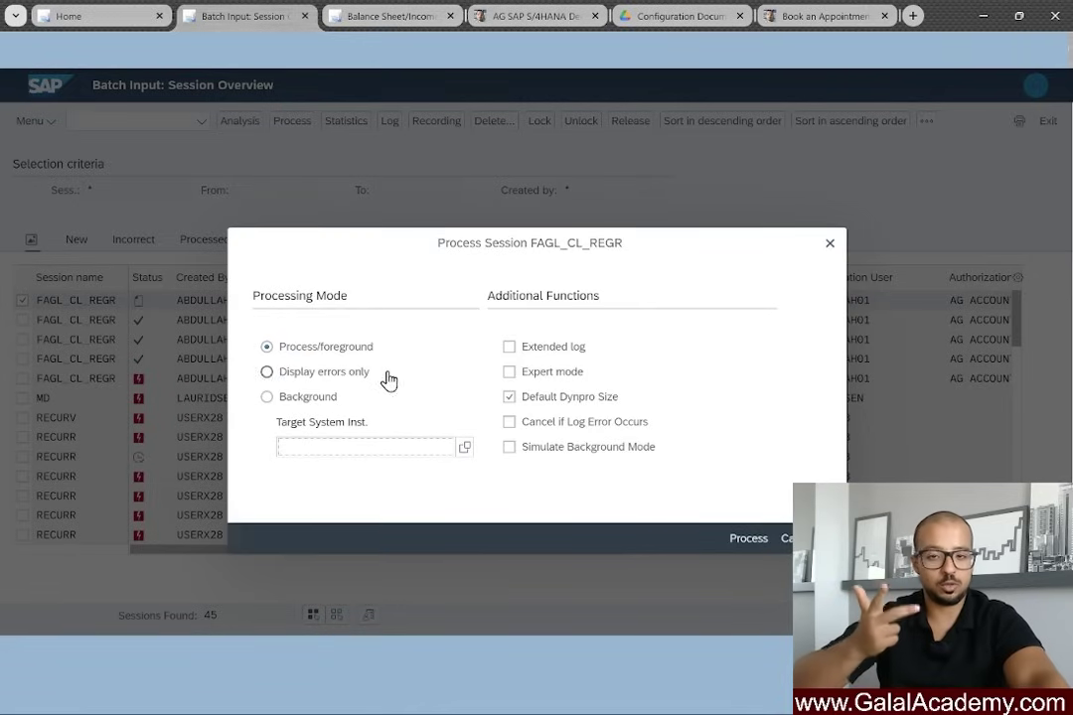
{"action": "left_click", "coordinate": [310, 377]}
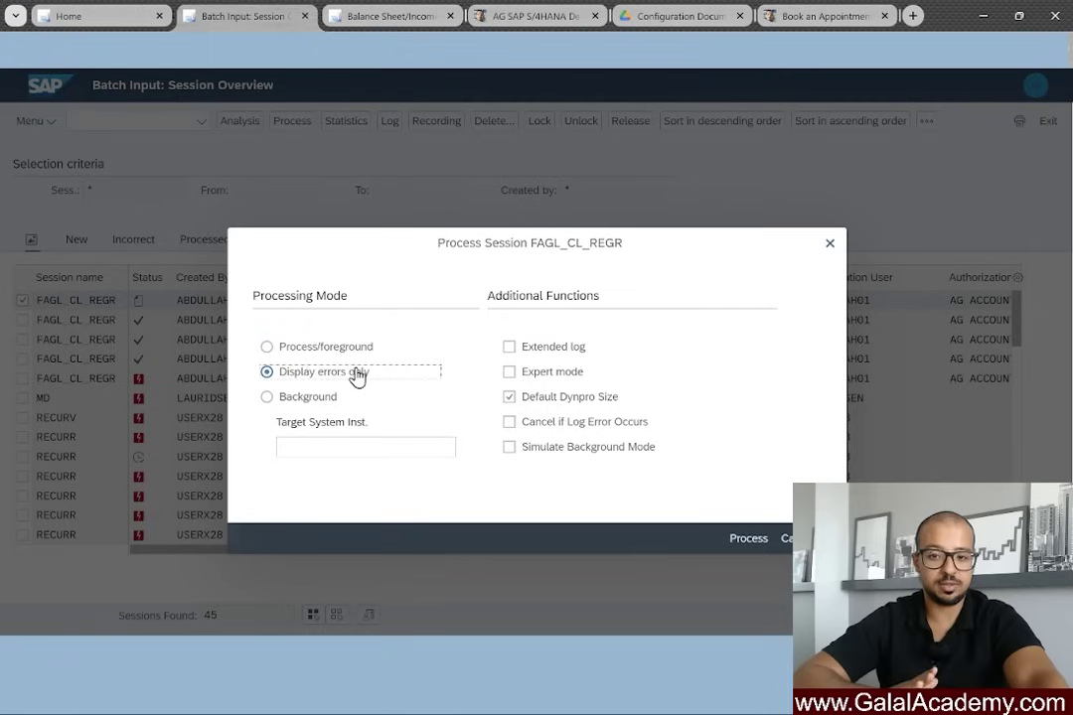
{"action": "left_click", "coordinate": [747, 539]}
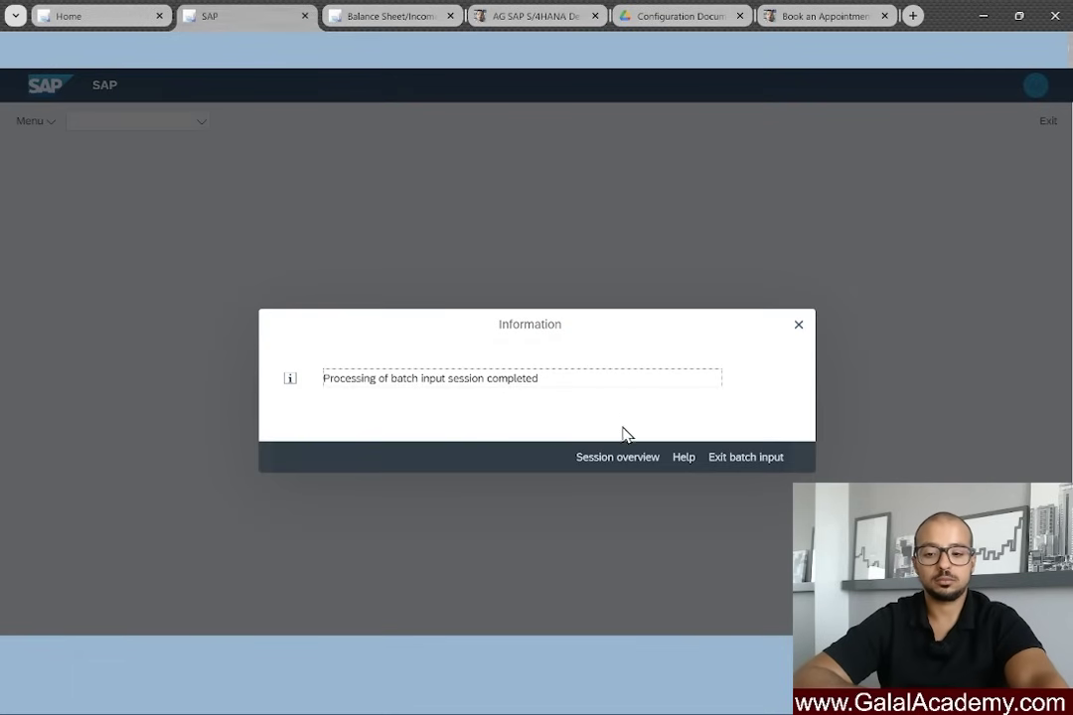
{"action": "left_click", "coordinate": [632, 463]}
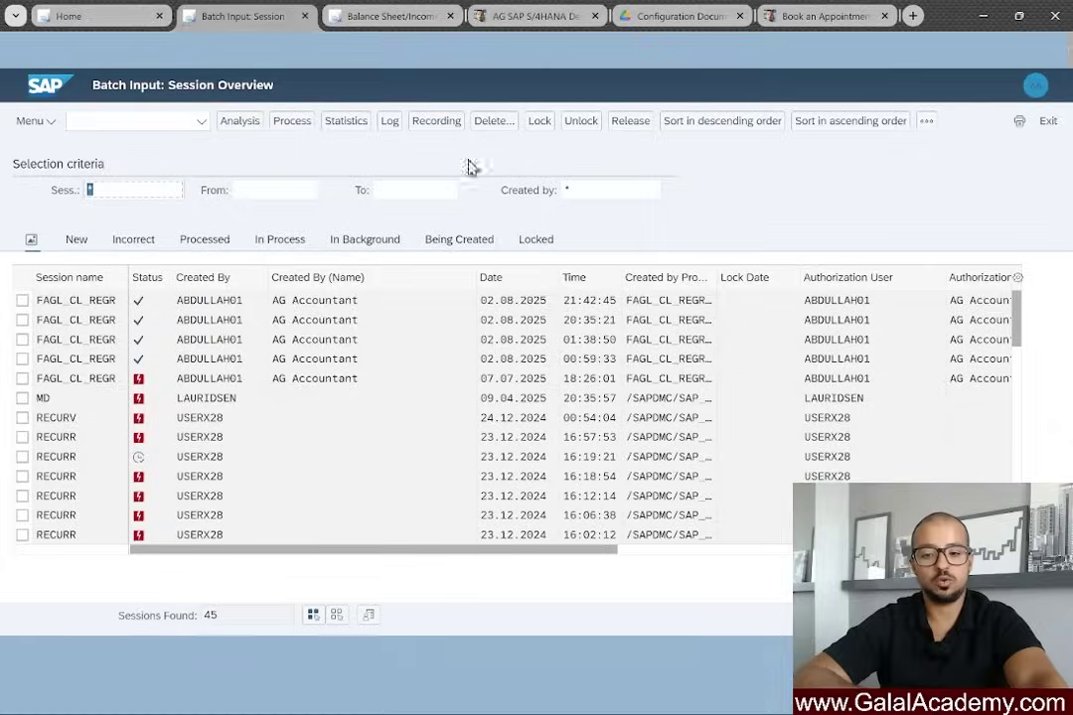
Open a second Balance Sheet/Income Statement report in a new browser tab, close the batch input tab and place the earlier report before the new one.
{"action": "left_click", "coordinate": [343, 12]}
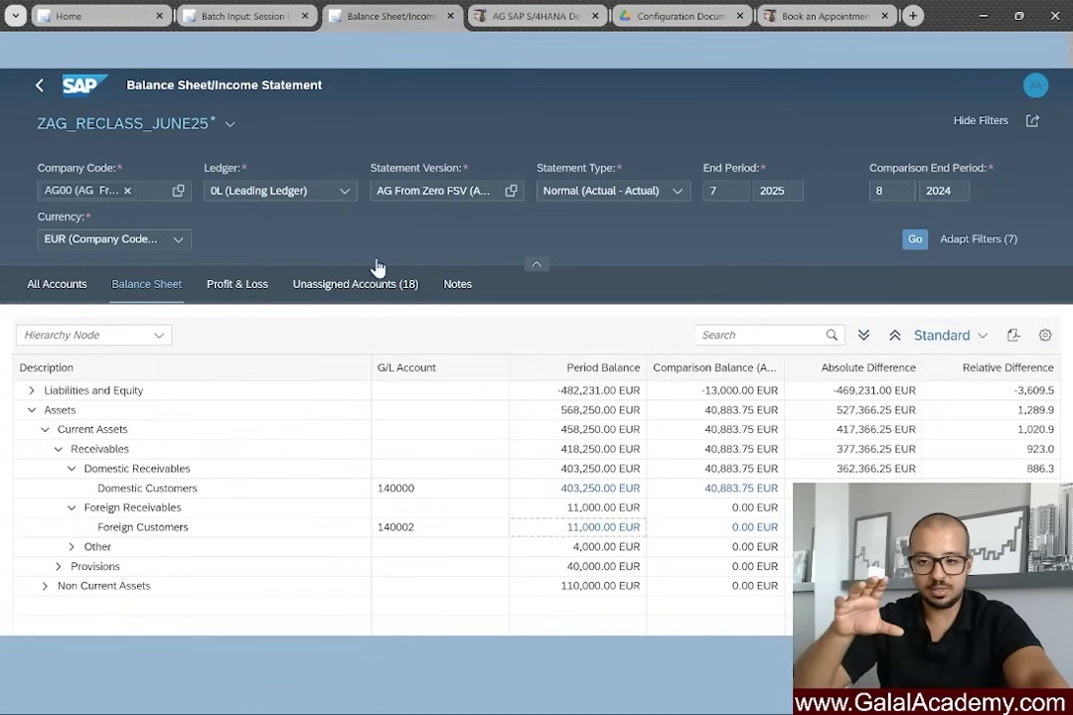
{"action": "left_click", "coordinate": [204, 12]}
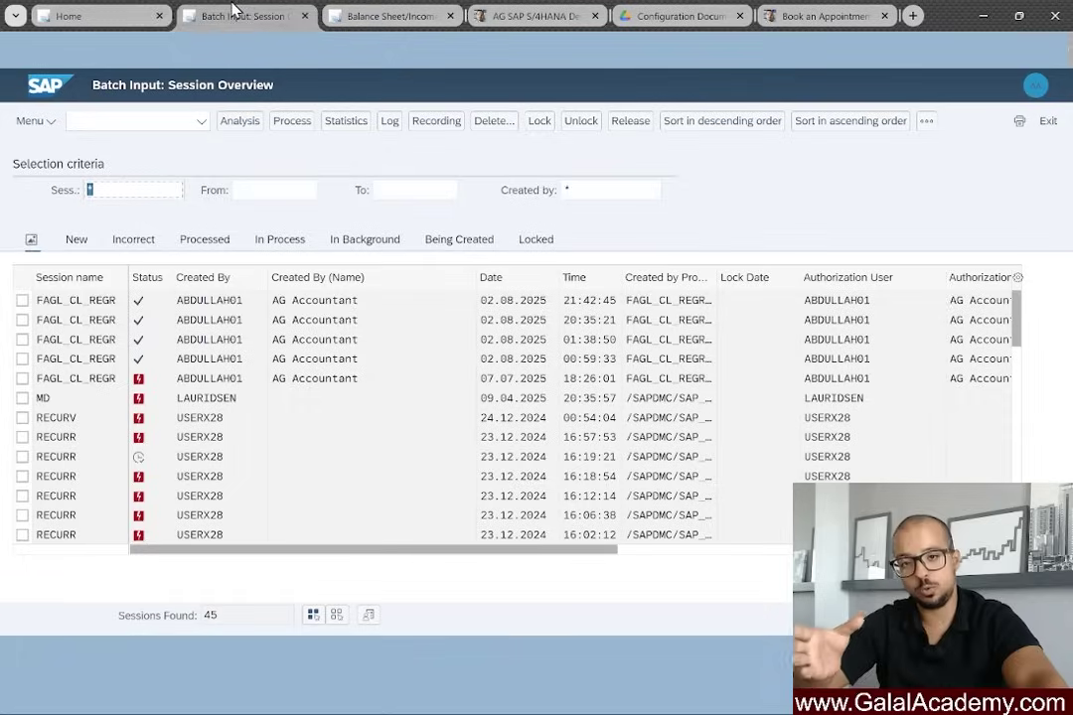
{"action": "left_click", "coordinate": [133, 10]}
{"action": "right_click", "coordinate": [109, 256]}
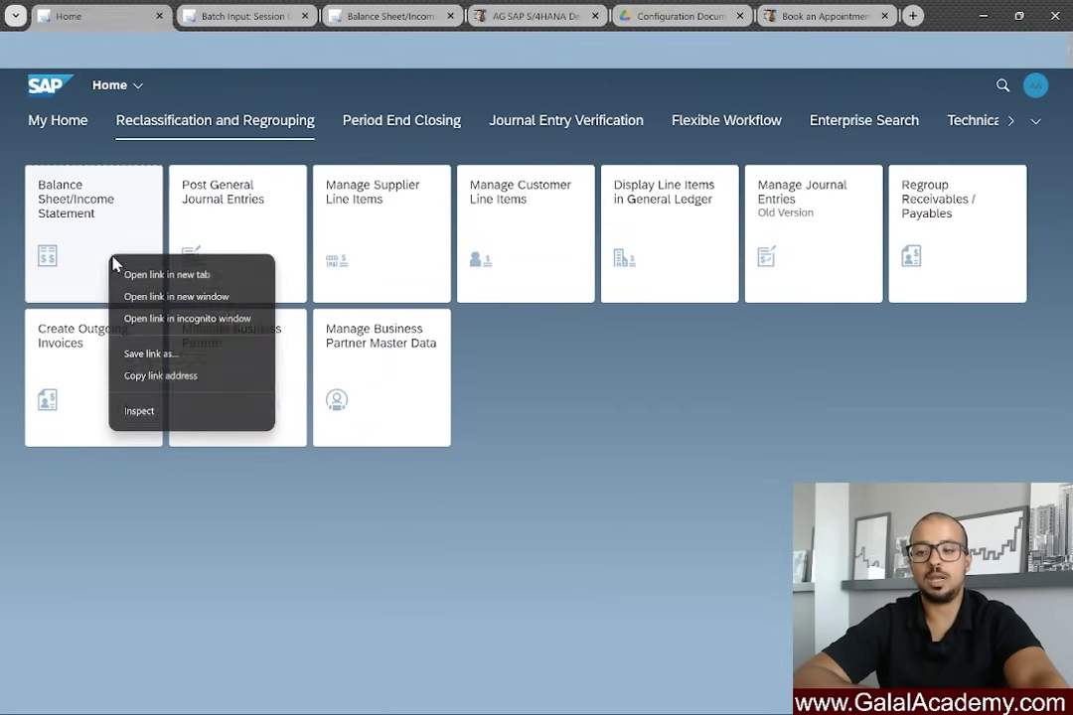
{"action": "left_click", "coordinate": [191, 275]}
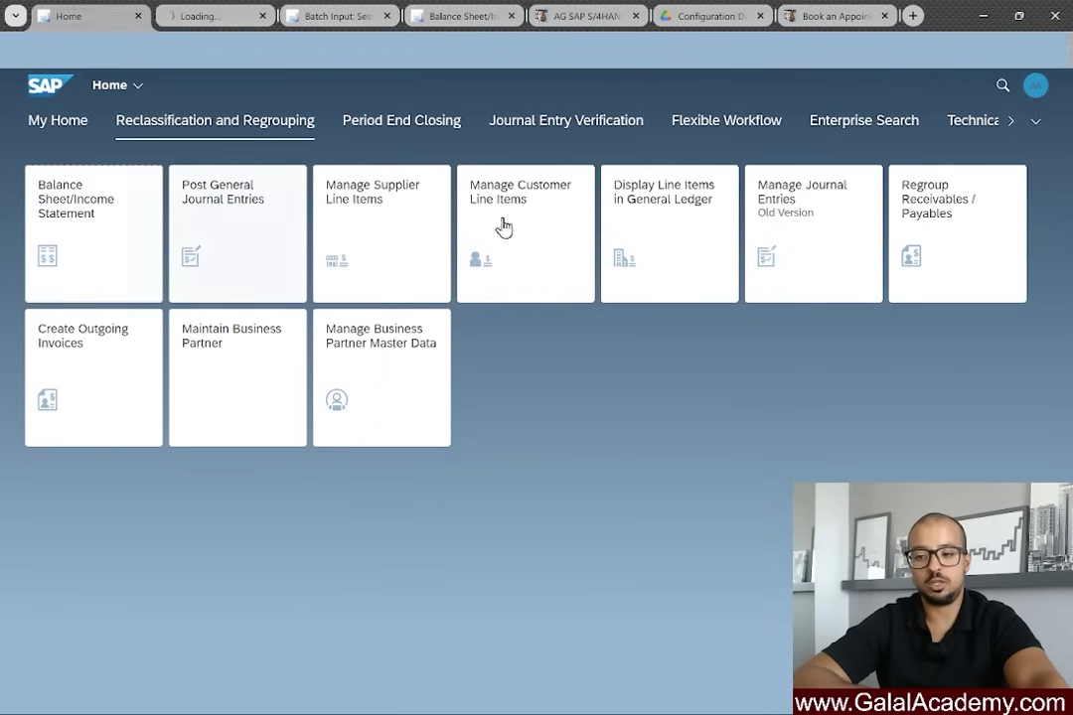
{"action": "left_click", "coordinate": [388, 15]}
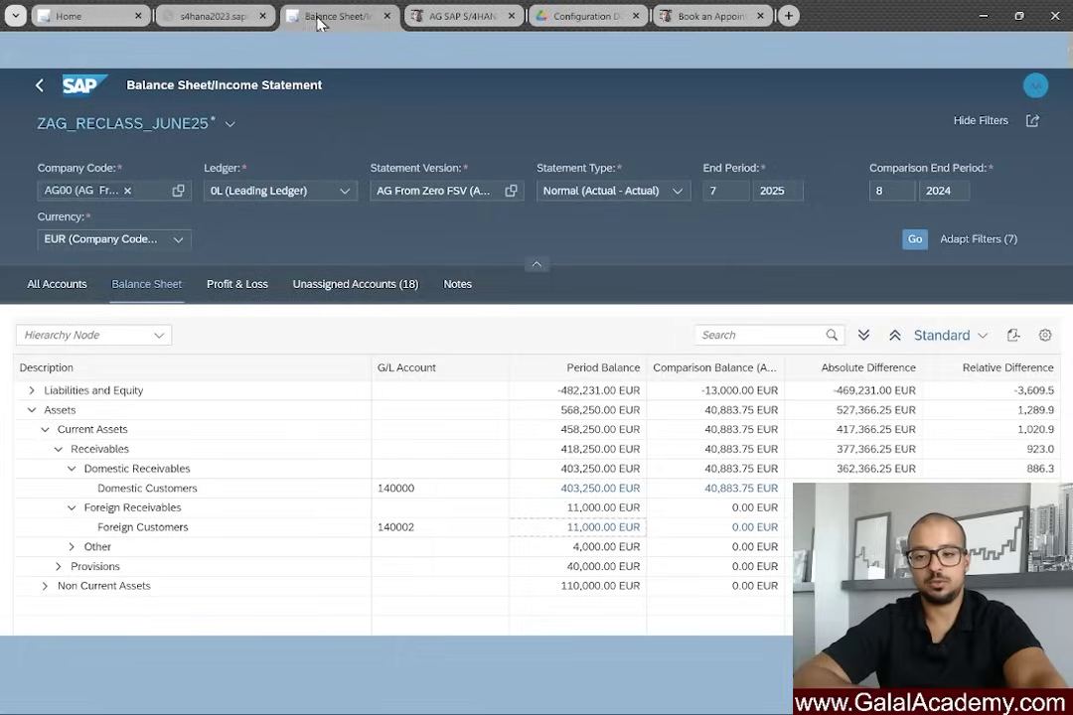
{"action": "left_click_drag", "start_coordinate": [336, 22], "coordinate": [238, 14]}
{"action": "left_click", "coordinate": [352, 20]}
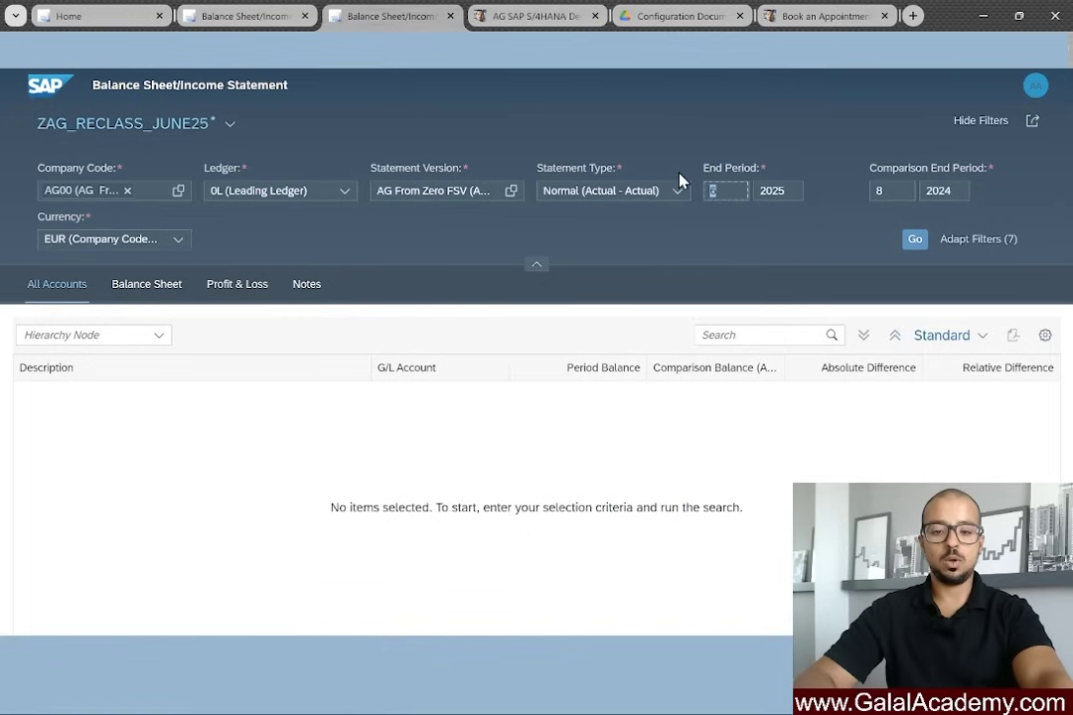
Set the new report's end period to 7, run it for 2025 and show only the balance sheet.
{"action": "type", "text": "7"}
{"action": "left_click", "coordinate": [915, 241]}
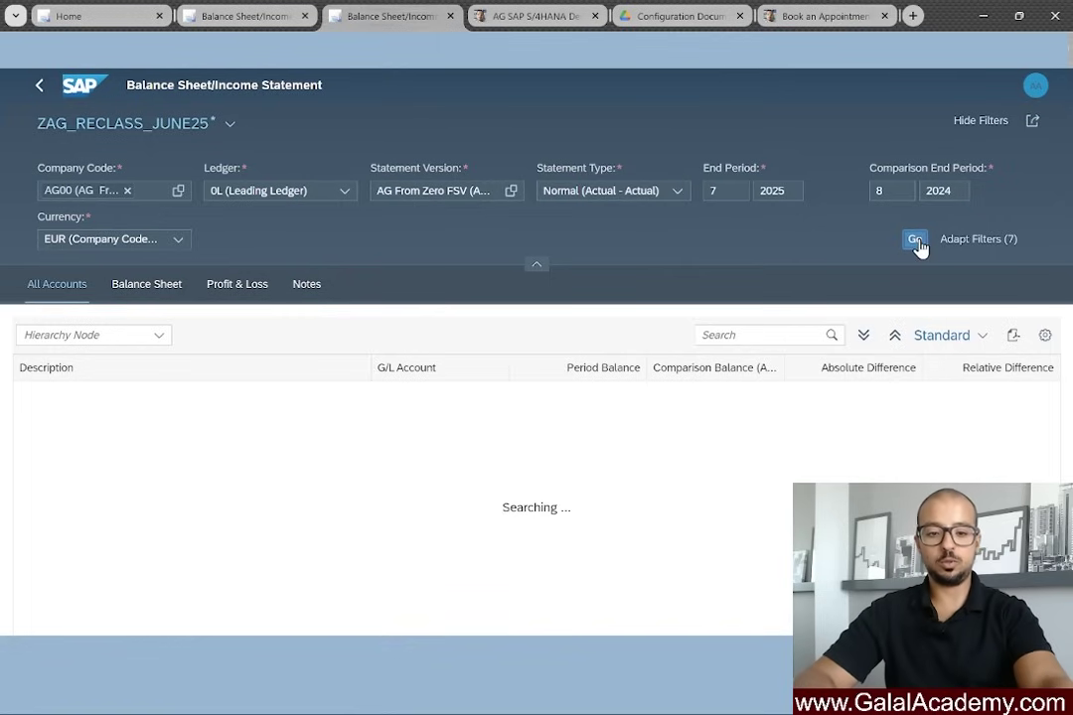
{"action": "left_click", "coordinate": [164, 292]}
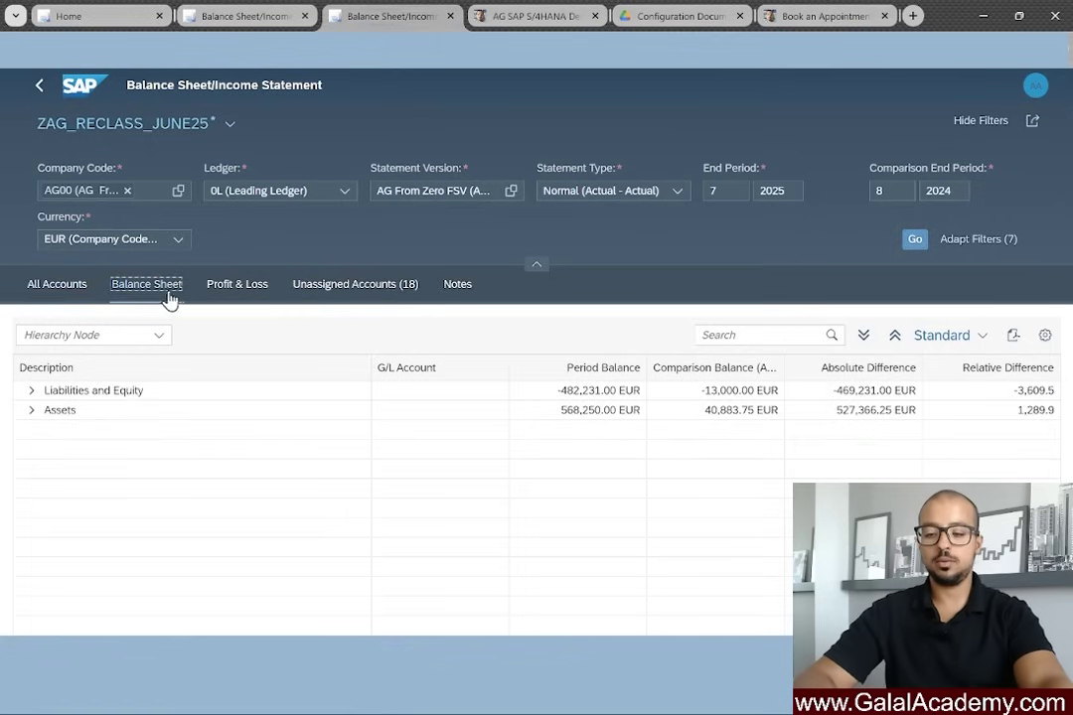
Expand Assets, Current Assets and Receivables down to the accounts under Domestic Receivables and Foreign Receivables.
{"action": "left_click", "coordinate": [33, 413]}
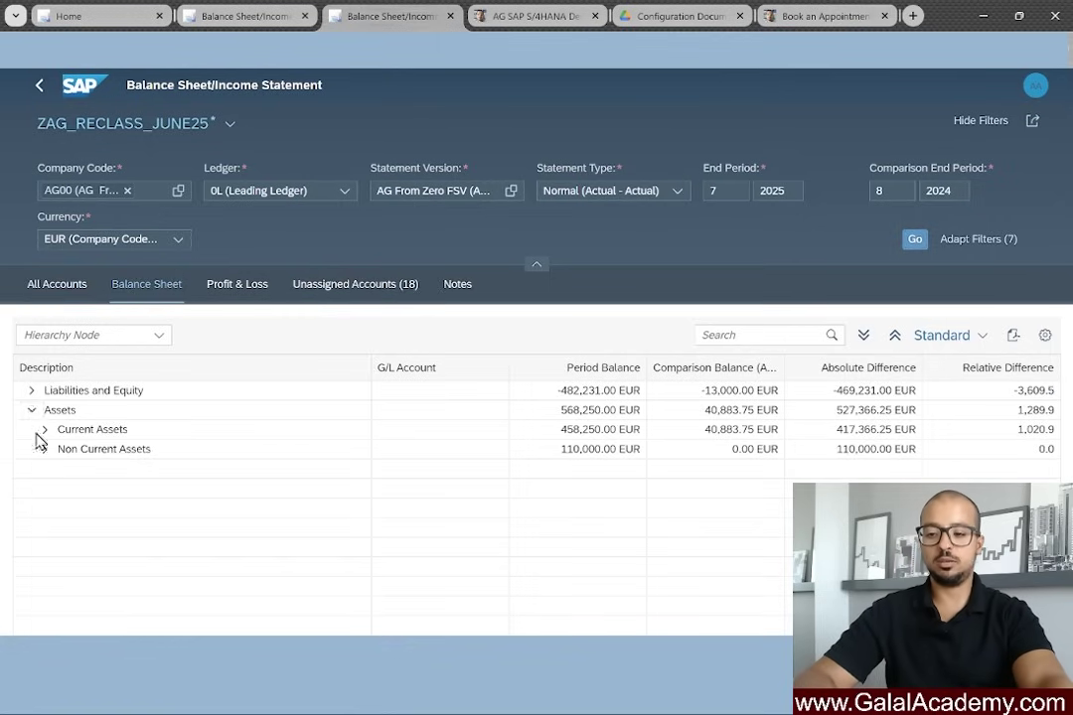
{"action": "left_click", "coordinate": [46, 431]}
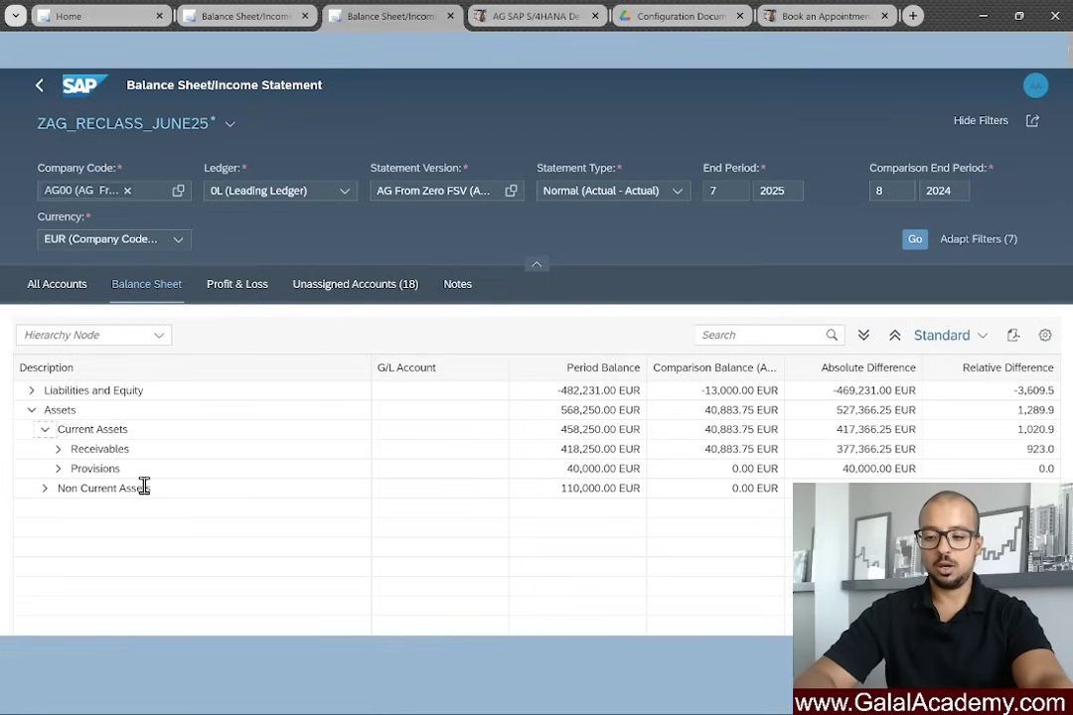
{"action": "left_click", "coordinate": [58, 450]}
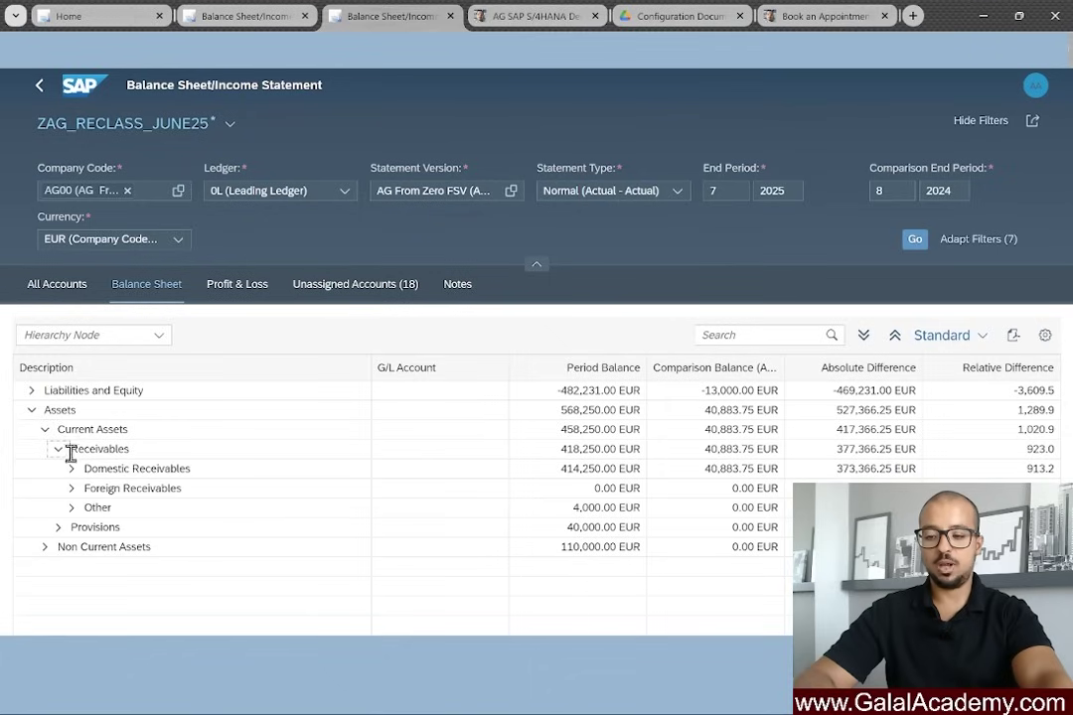
{"action": "left_click", "coordinate": [72, 469]}
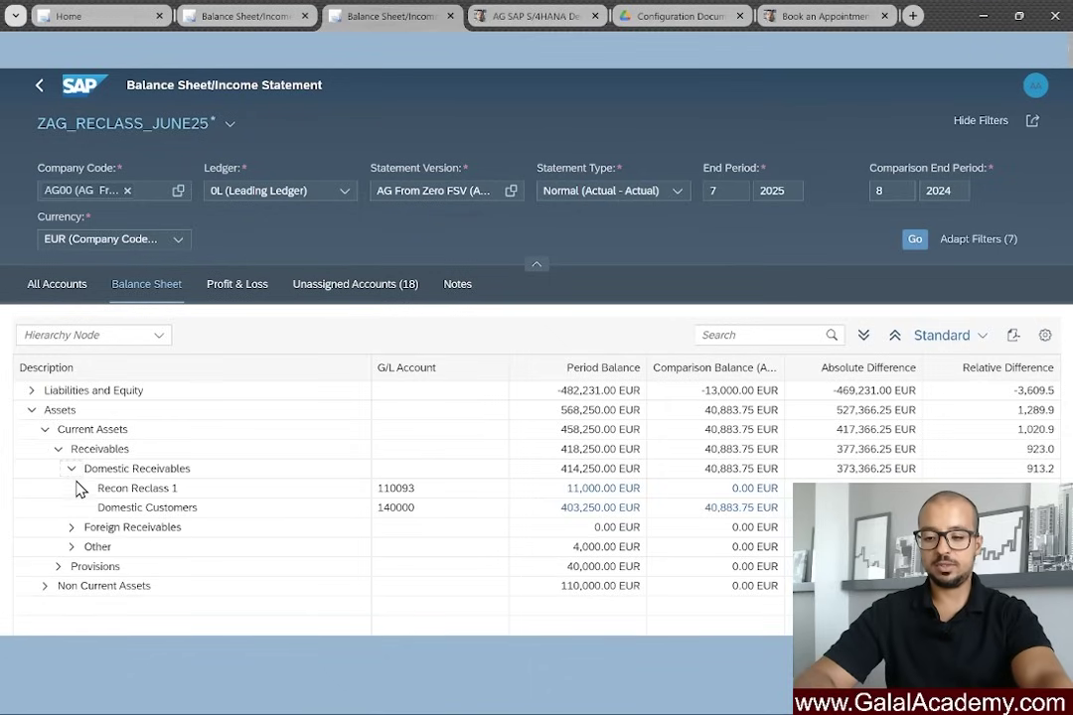
{"action": "left_click", "coordinate": [71, 528]}
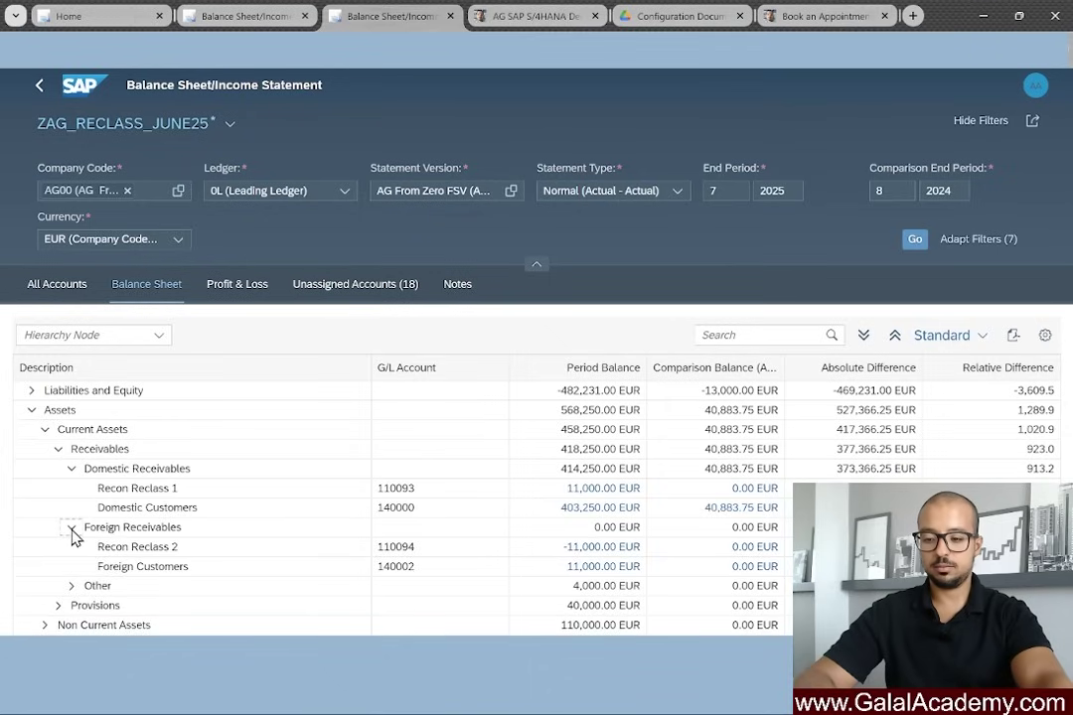
Collapse the domestic and foreign receivables groups and highlight the period balance of Foreign Receivables.
{"action": "left_click", "coordinate": [71, 528]}
{"action": "left_click", "coordinate": [71, 469]}
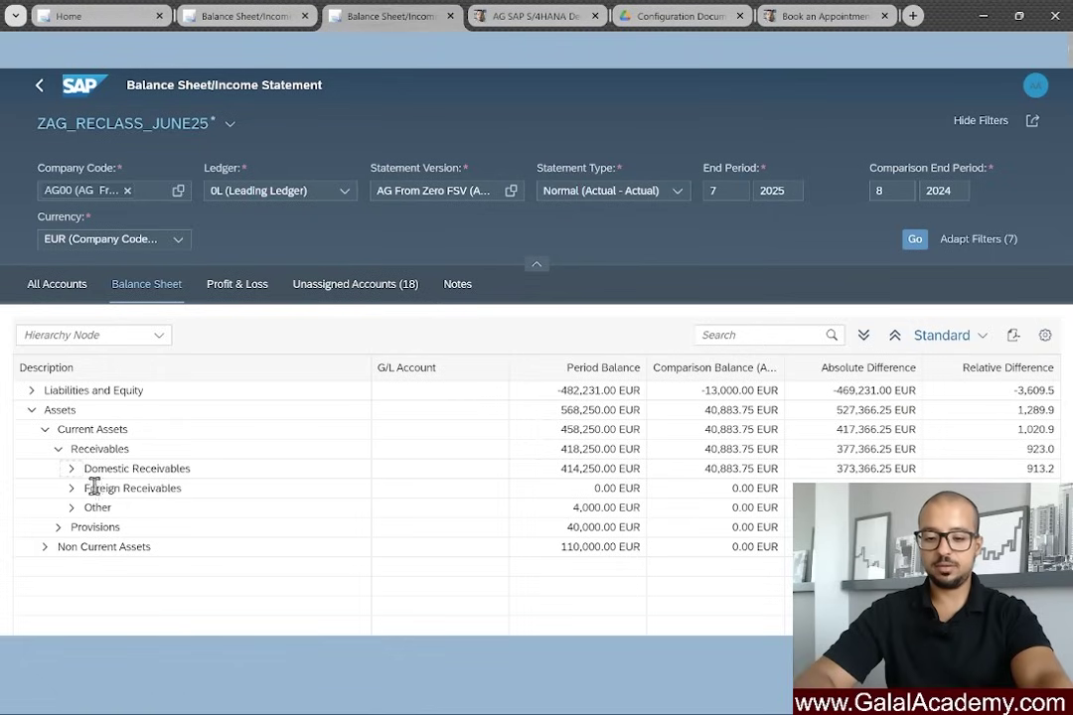
{"action": "double_click", "coordinate": [608, 487]}
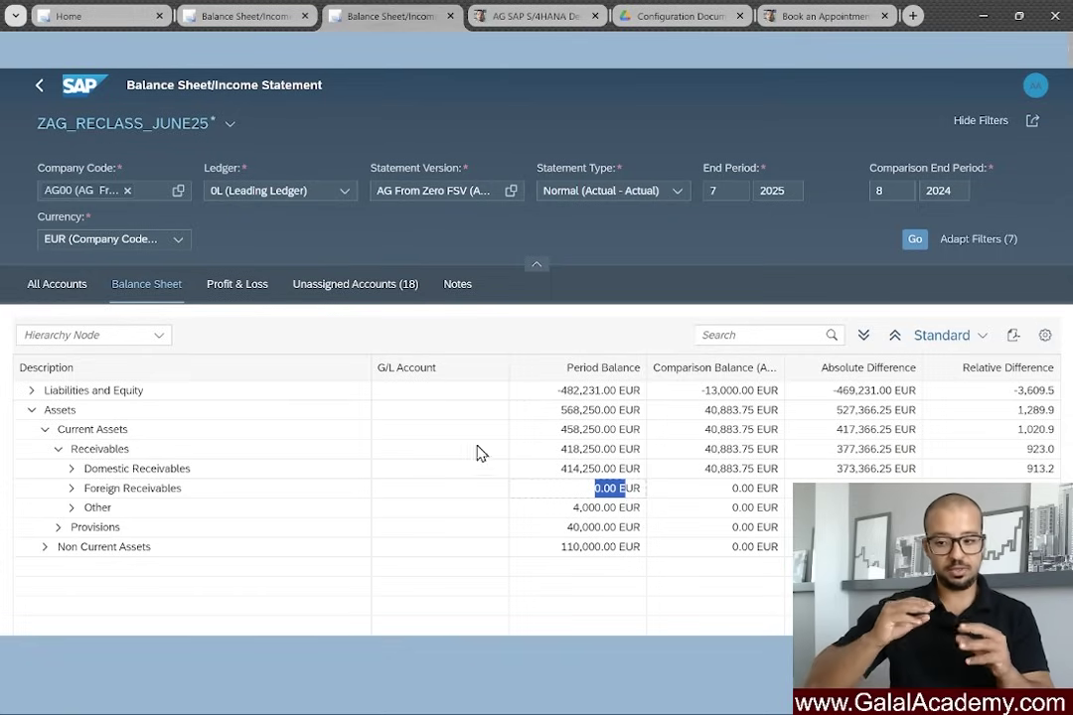
Expand Foreign Receivables and compare the period balances of Recon Reclass 2 and Foreign Customers.
{"action": "left_click", "coordinate": [71, 489]}
{"action": "left_click_drag", "start_coordinate": [94, 516], "coordinate": [181, 516]}
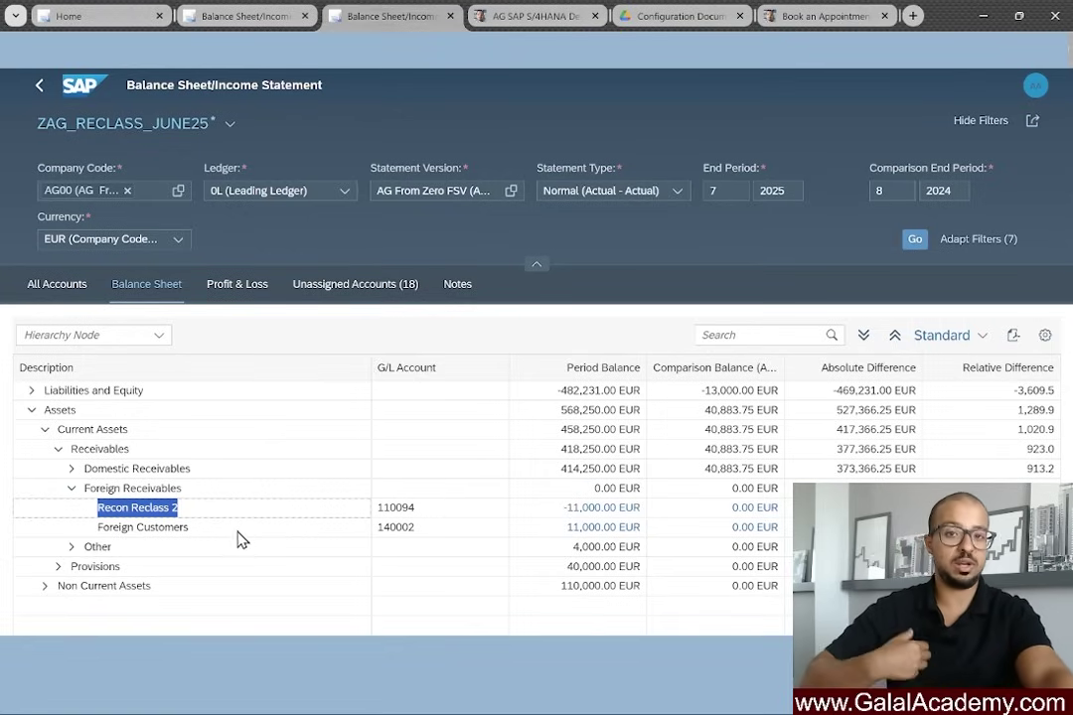
{"action": "left_click_drag", "start_coordinate": [121, 527], "coordinate": [222, 527]}
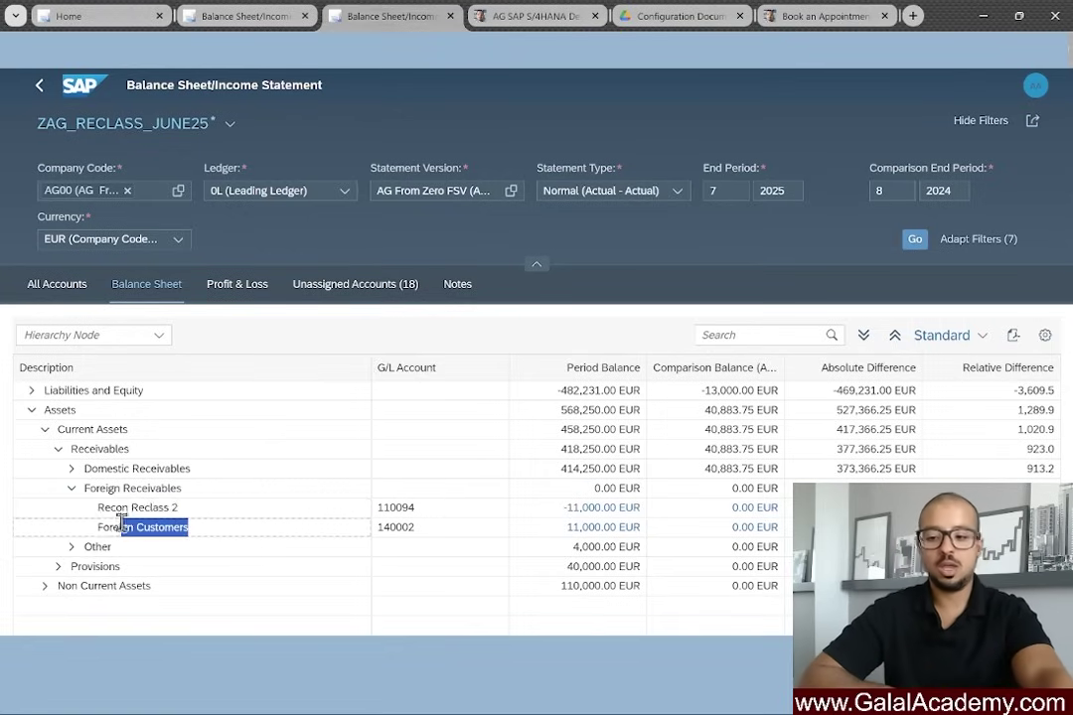
{"action": "left_click", "coordinate": [449, 537]}
{"action": "left_click_drag", "start_coordinate": [564, 527], "coordinate": [617, 530]}
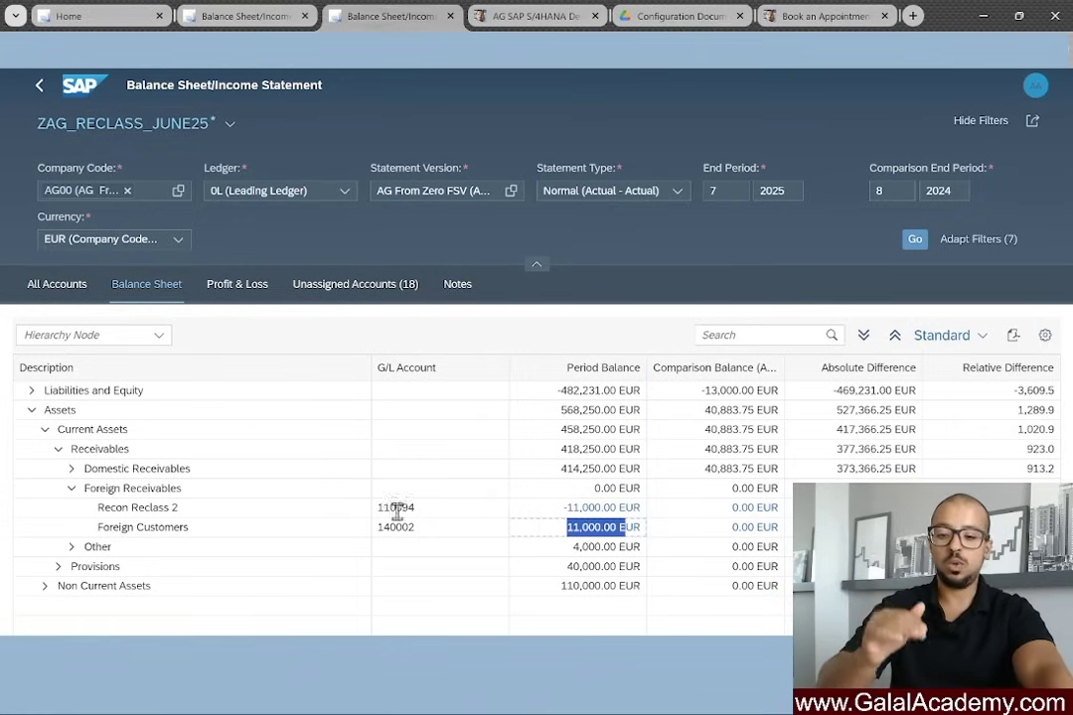
{"action": "left_click_drag", "start_coordinate": [214, 514], "coordinate": [83, 509]}
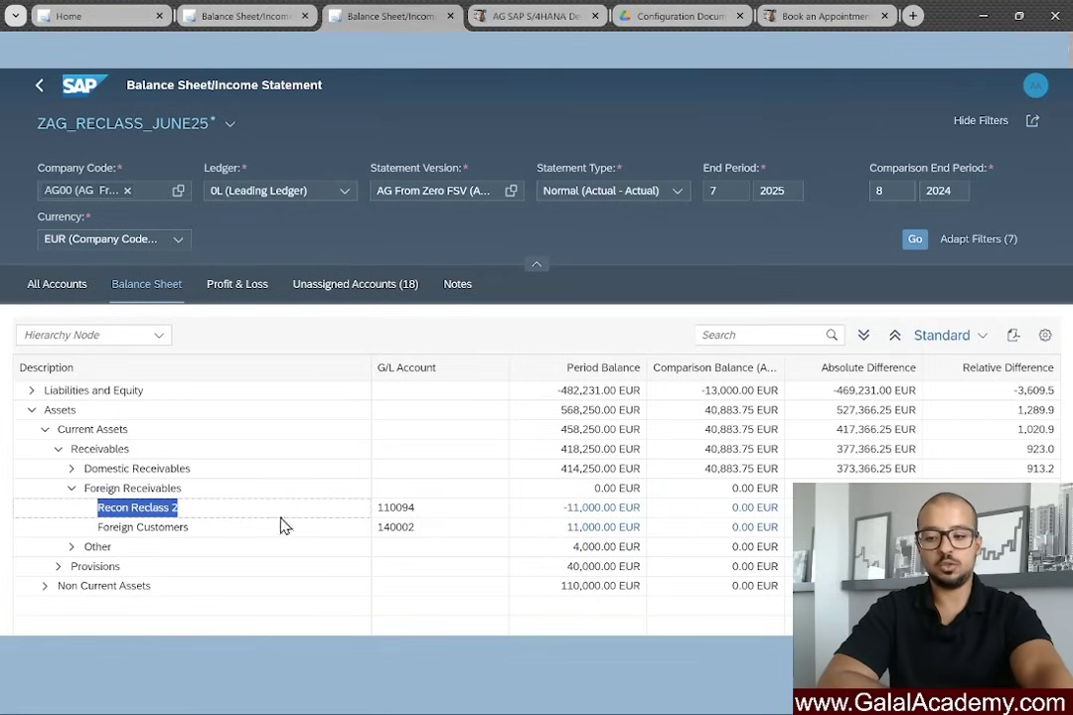
{"action": "left_click_drag", "start_coordinate": [562, 507], "coordinate": [642, 518]}
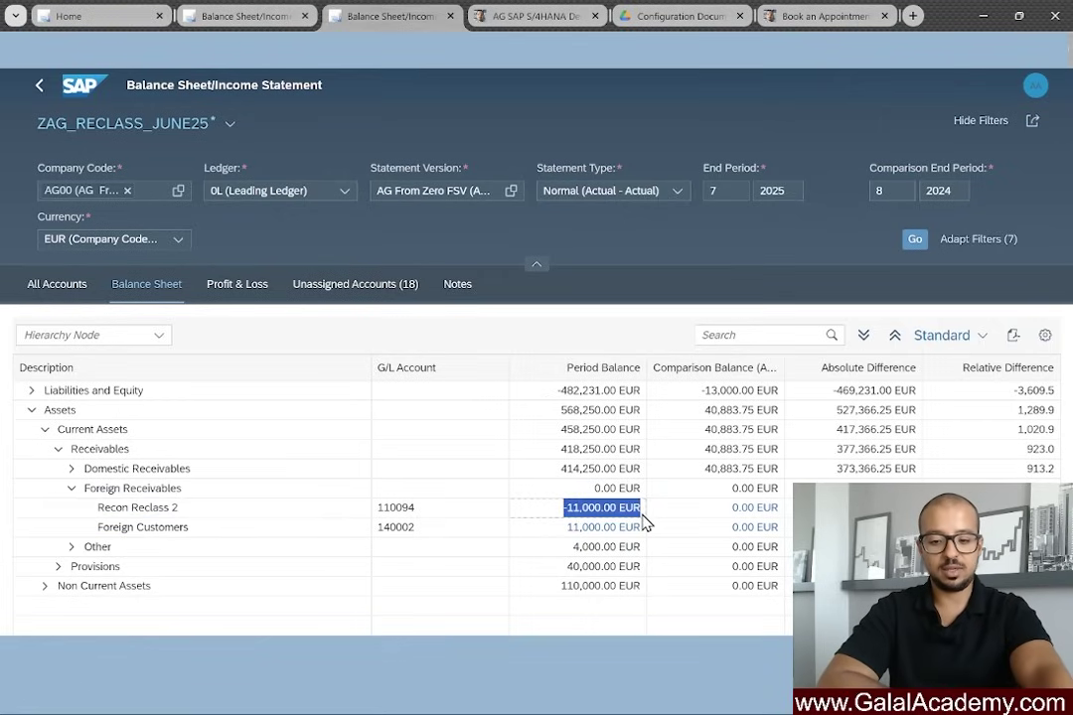
Expand Domestic Receivables, examine the period balance of Recon Reclass 1, and collapse both receivables groups.
{"action": "left_click", "coordinate": [72, 469]}
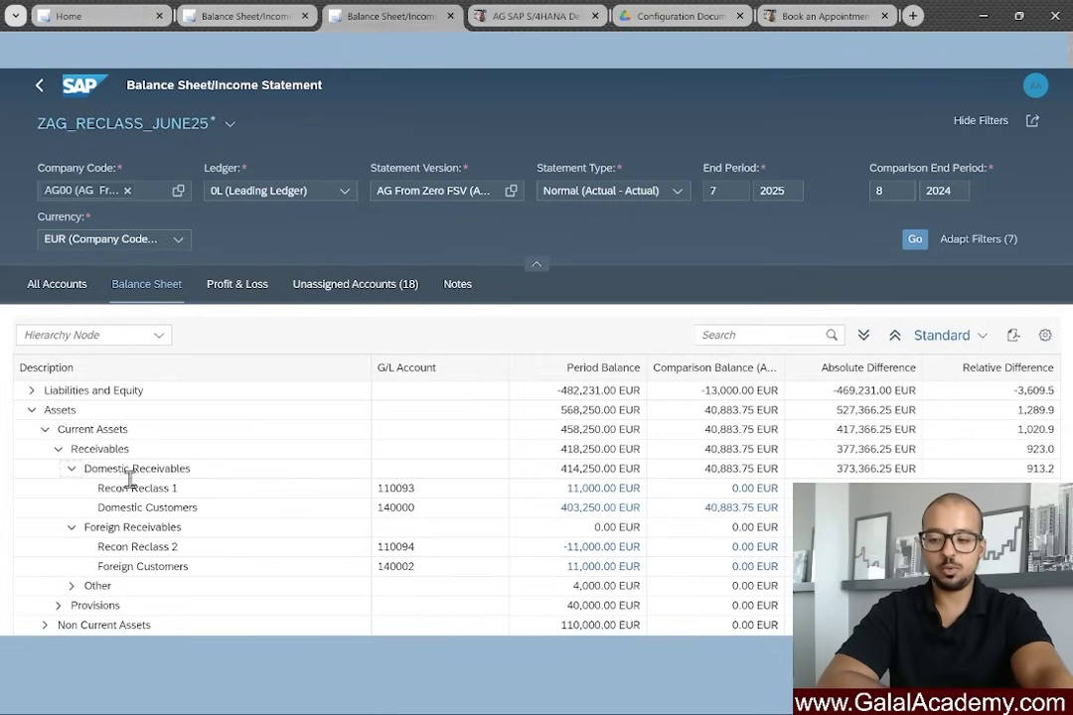
{"action": "left_click_drag", "start_coordinate": [99, 488], "coordinate": [186, 495]}
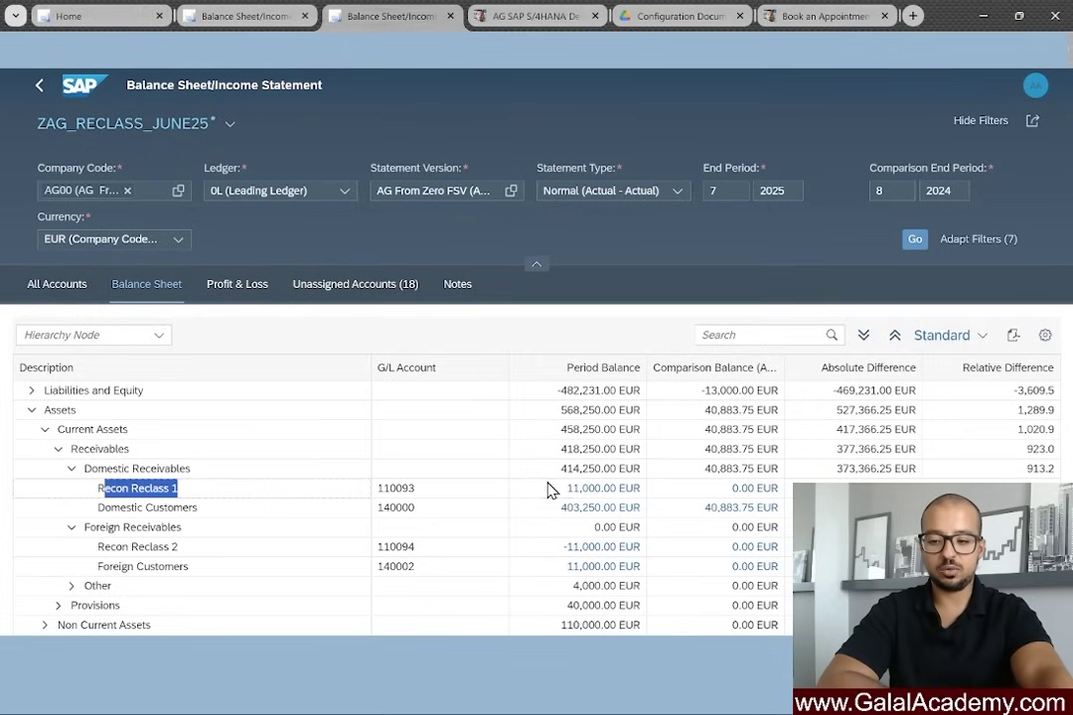
{"action": "double_click", "coordinate": [602, 491]}
{"action": "left_click_drag", "start_coordinate": [606, 494], "coordinate": [636, 494]}
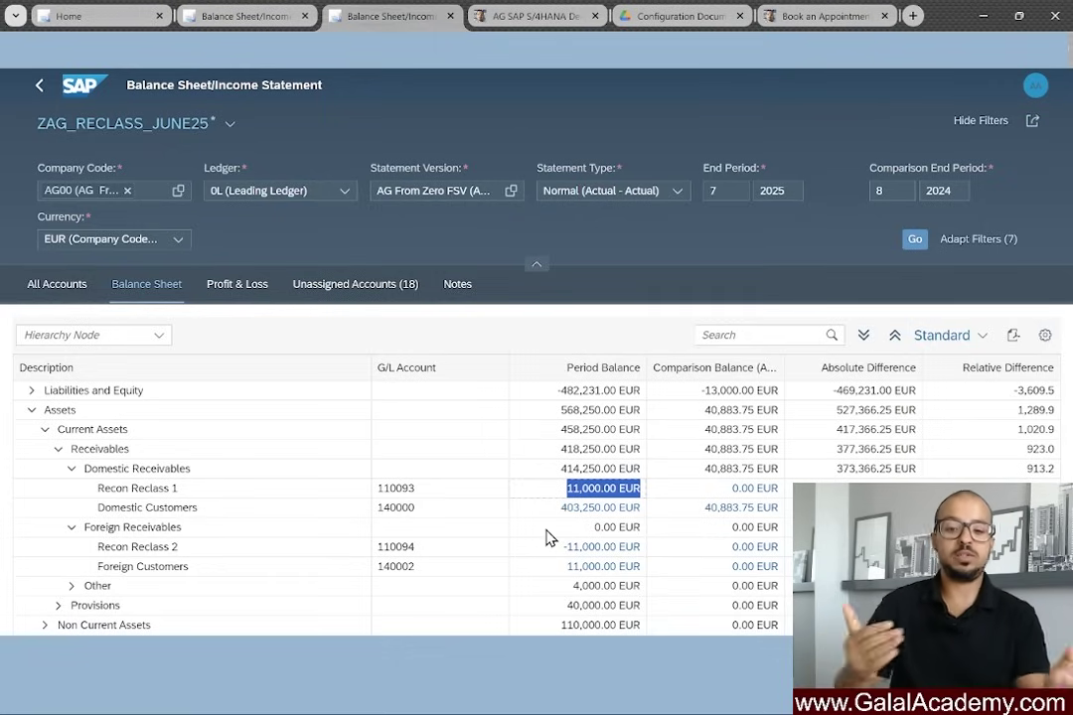
{"action": "left_click", "coordinate": [72, 469]}
{"action": "left_click", "coordinate": [71, 488]}
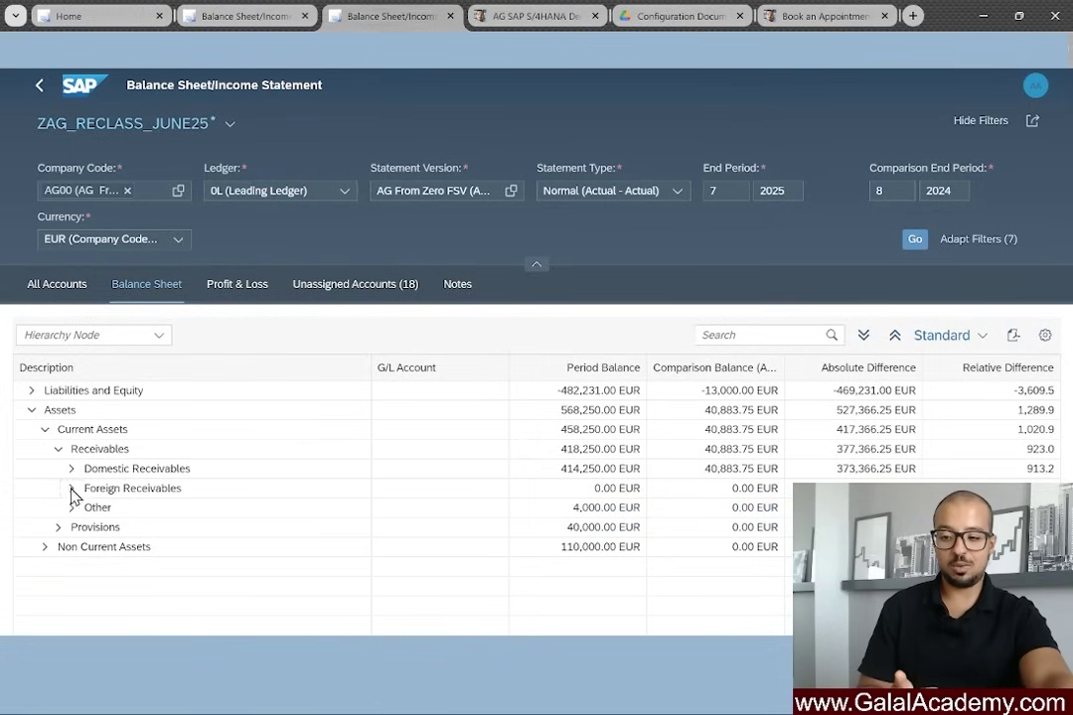